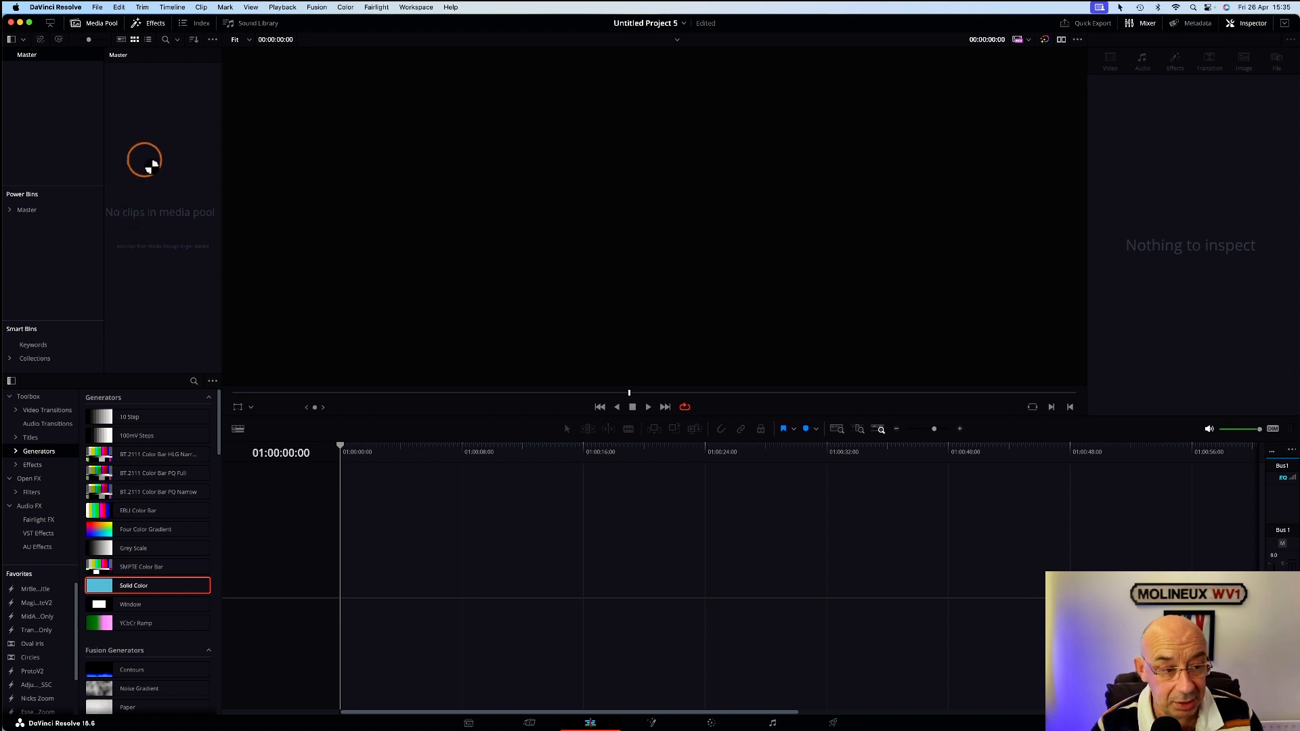
Step: Open the Fusion composition and connect a new, fully transparent Background node to MediaOut1, spacing the two nodes well apart in one row
{"action": "double_click", "coordinate": [153, 91]}
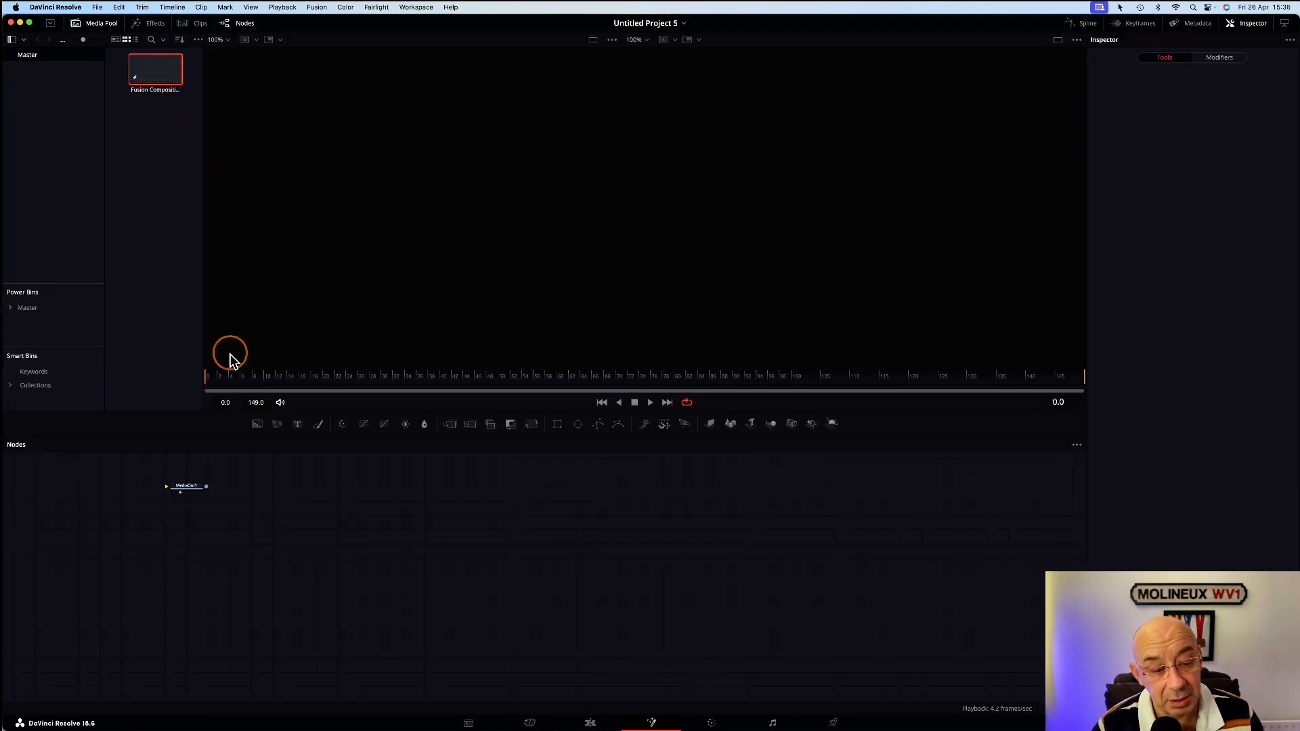
{"action": "left_click_drag", "start_coordinate": [186, 487], "coordinate": [946, 557]}
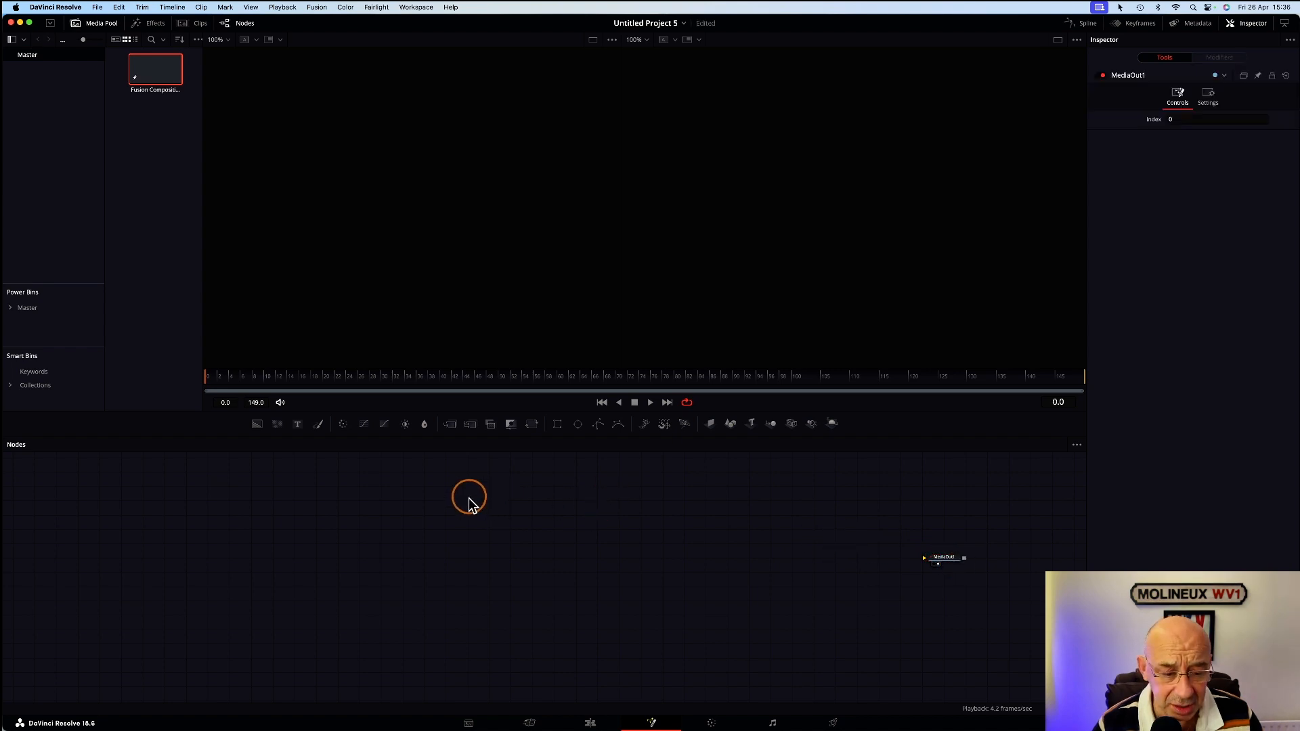
{"action": "left_click", "coordinate": [257, 429]}
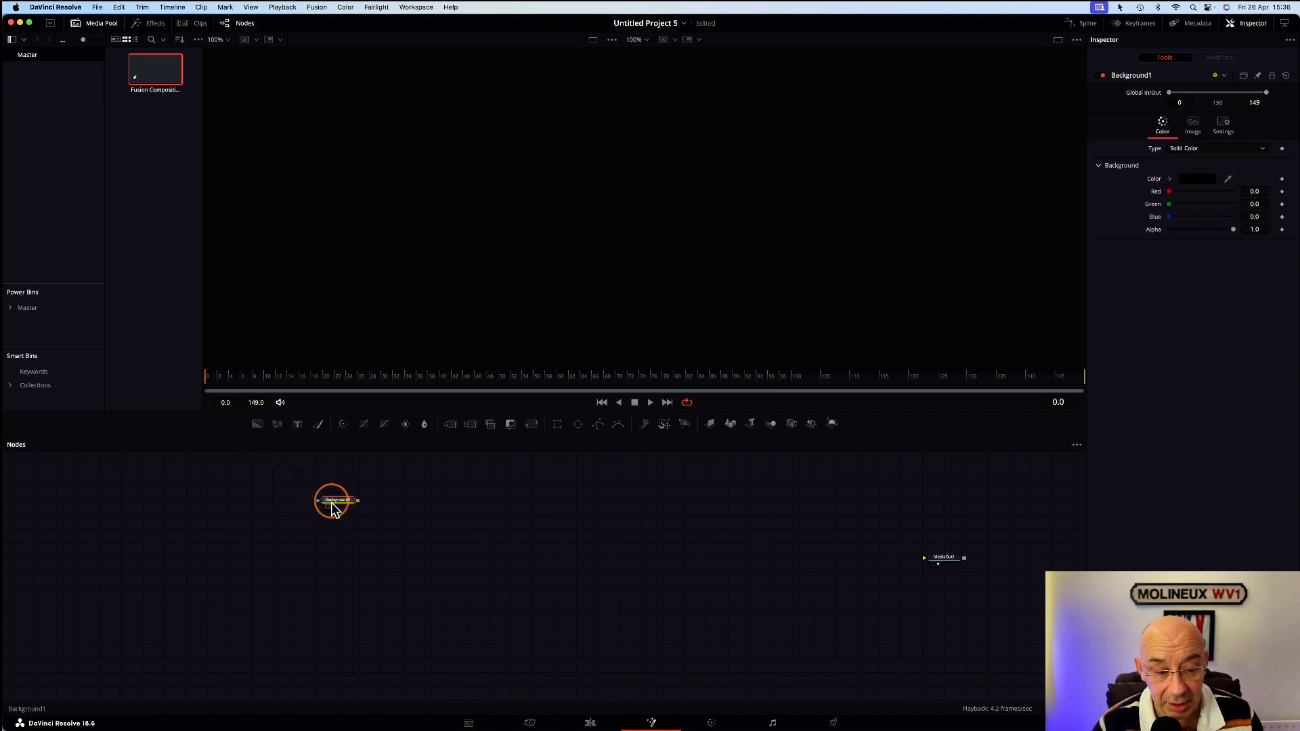
{"action": "left_click_drag", "start_coordinate": [334, 499], "coordinate": [926, 559]}
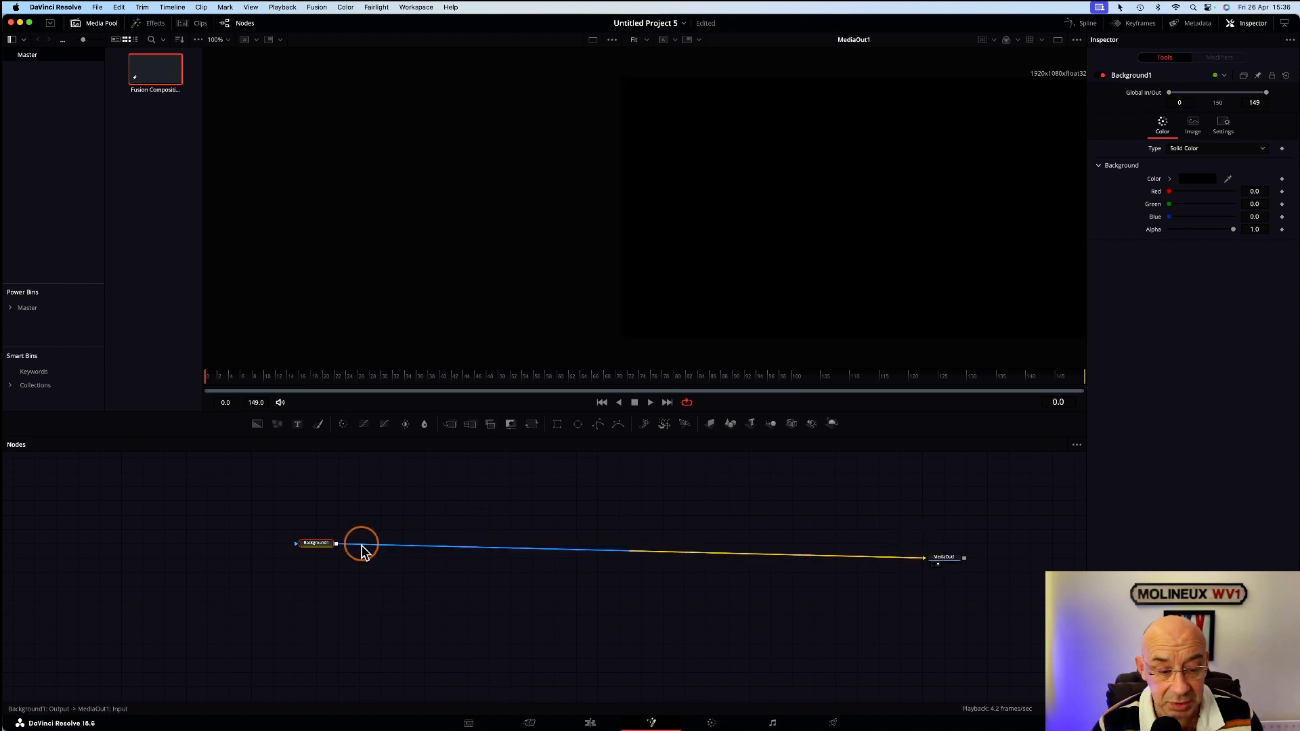
{"action": "left_click_drag", "start_coordinate": [319, 543], "coordinate": [316, 559]}
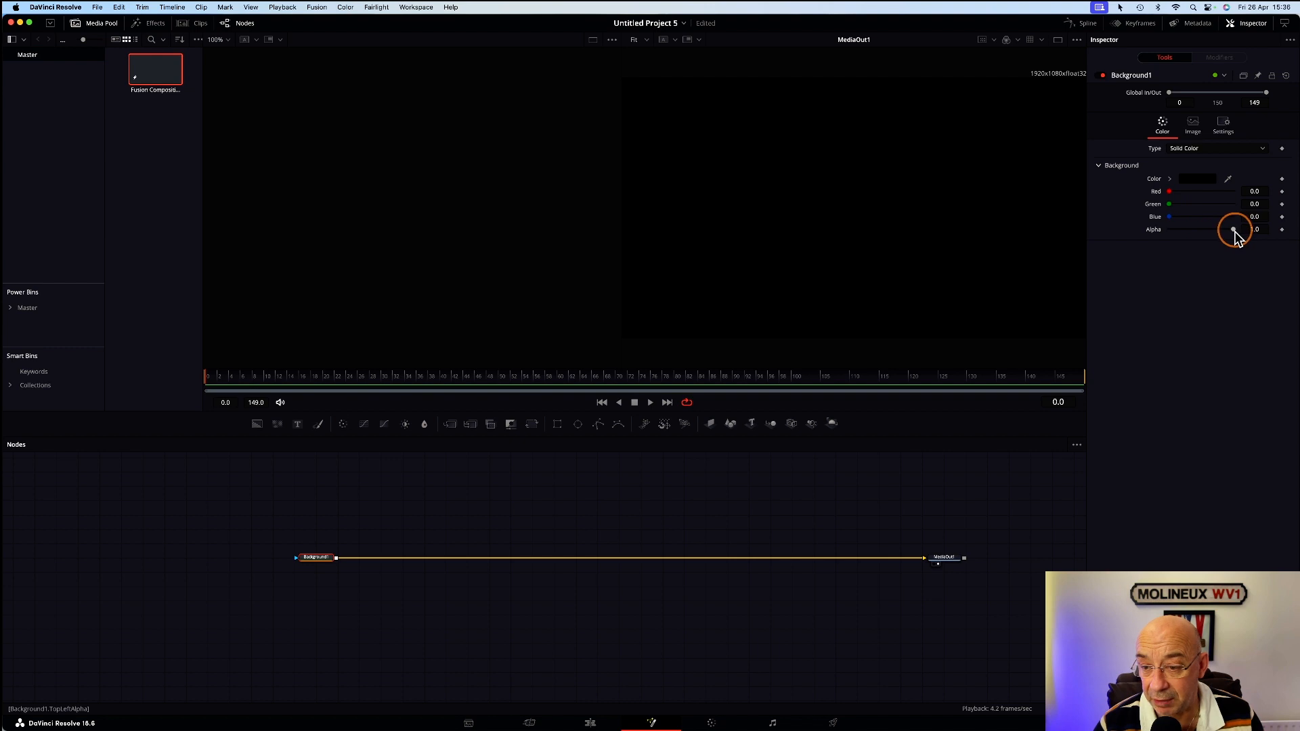
{"action": "left_click_drag", "start_coordinate": [1234, 232], "coordinate": [1161, 230]}
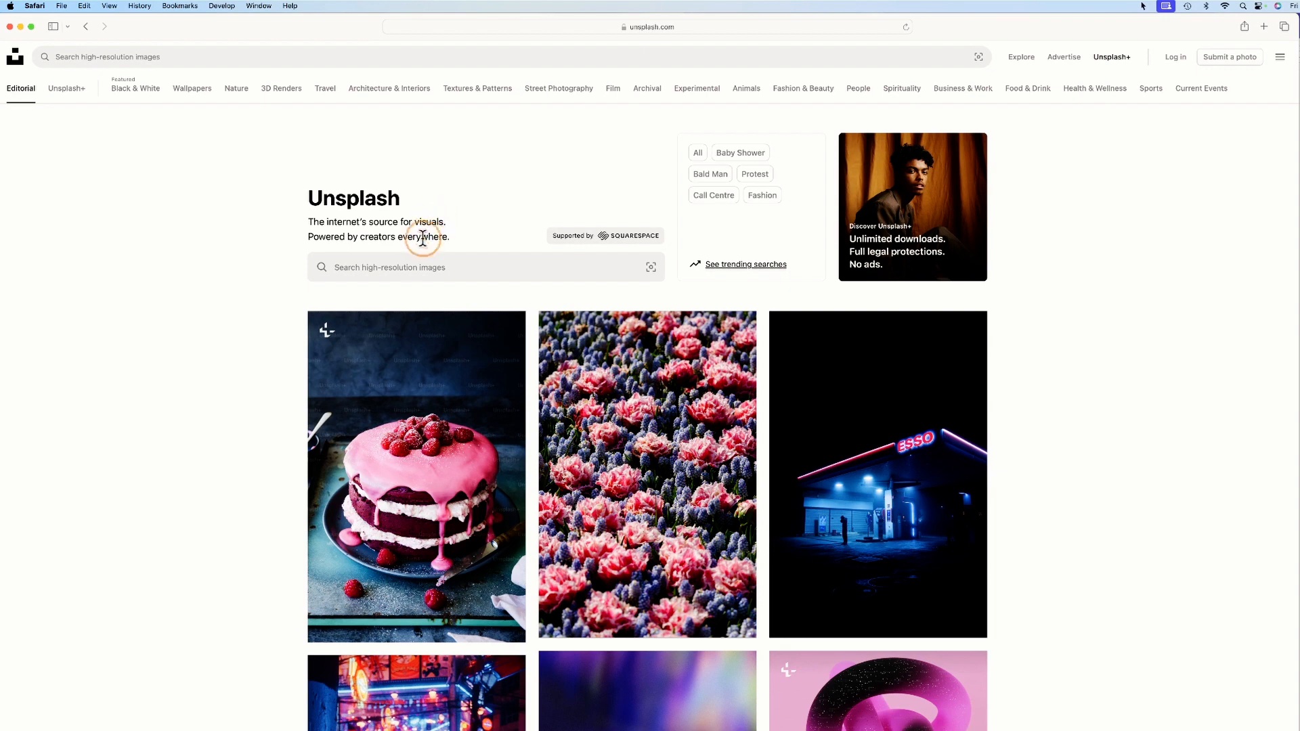
Step: Switch to the browser, search Unsplash for "pool" and open the rippling crystal blue water photo
{"action": "left_click", "coordinate": [413, 259]}
{"action": "type", "text": "pool"}
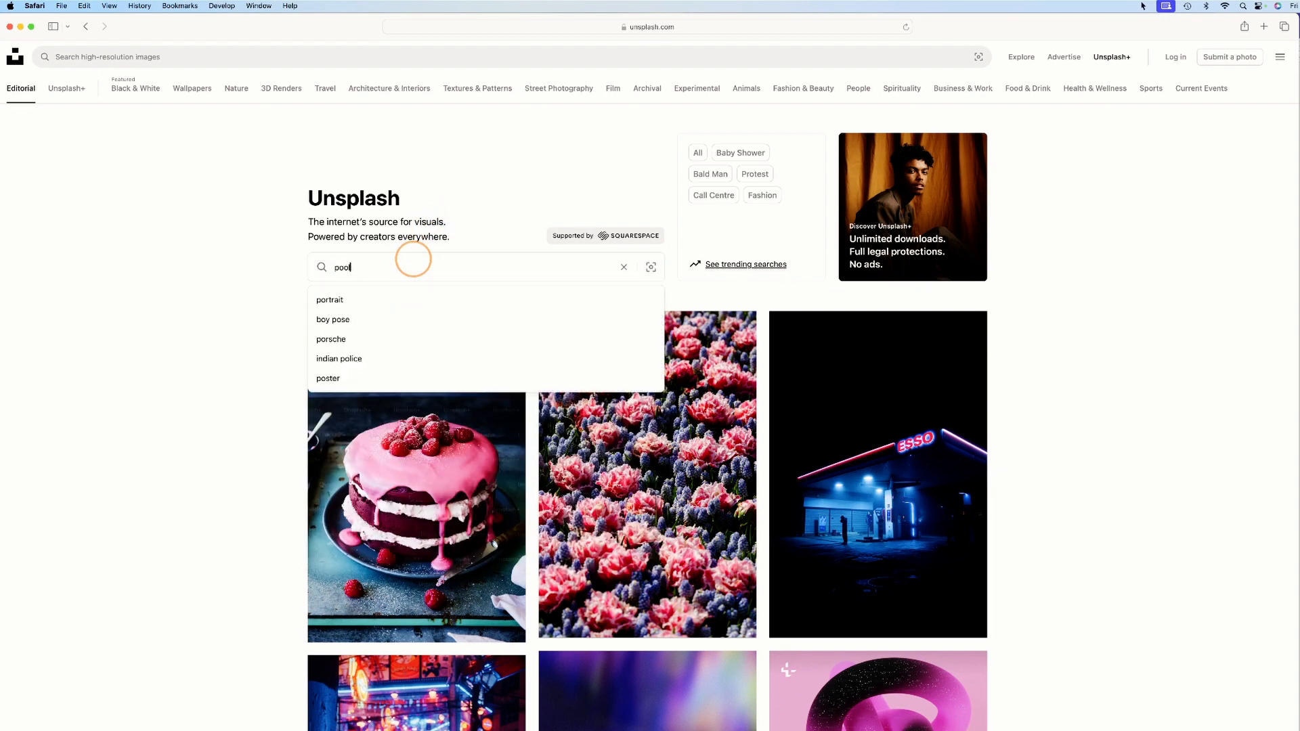
{"action": "key", "text": "Return"}
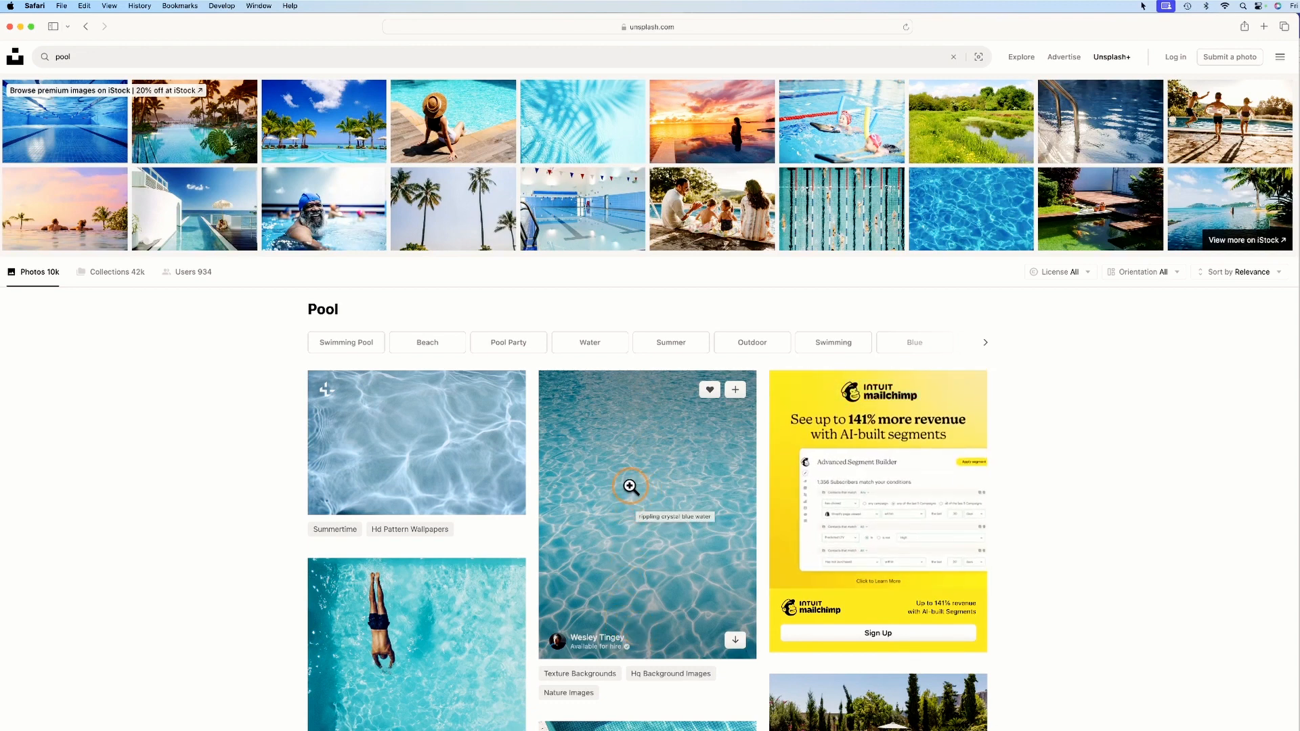
{"action": "left_click", "coordinate": [630, 486]}
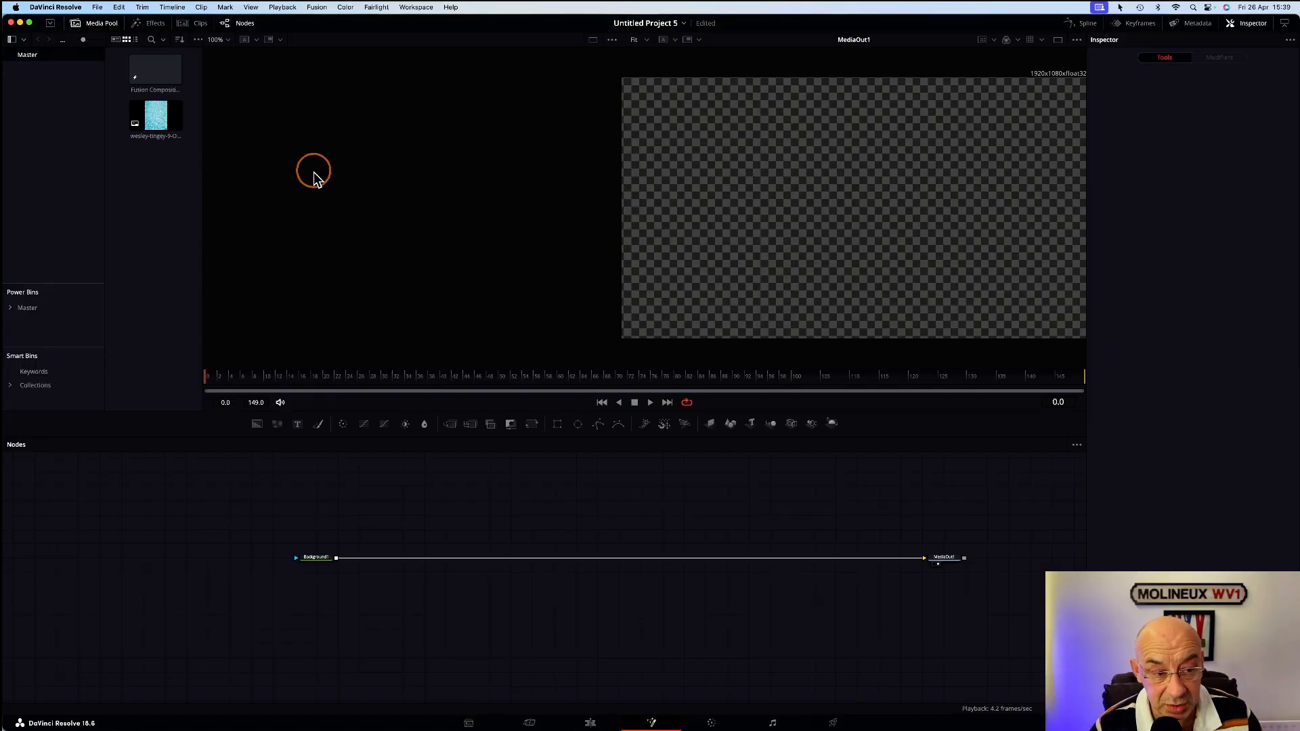
Step: Switch back to DaVinci Resolve and merge the pool image from the media pool over the Background node
{"action": "left_click", "coordinate": [178, 117]}
{"action": "left_click_drag", "start_coordinate": [178, 116], "coordinate": [339, 563]}
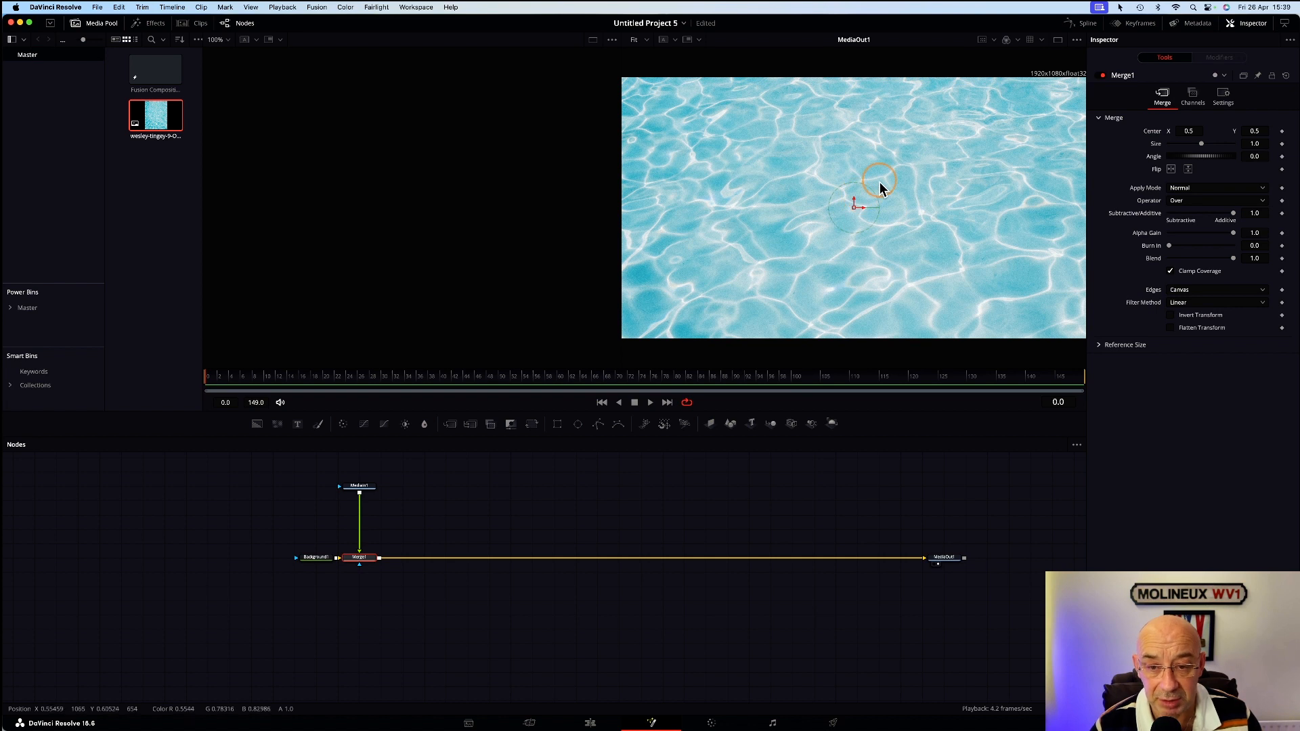
Step: Add a Text node to the left of MediaIn1 and connect its output to MediaIn1's effect mask input
{"action": "left_click", "coordinate": [455, 473]}
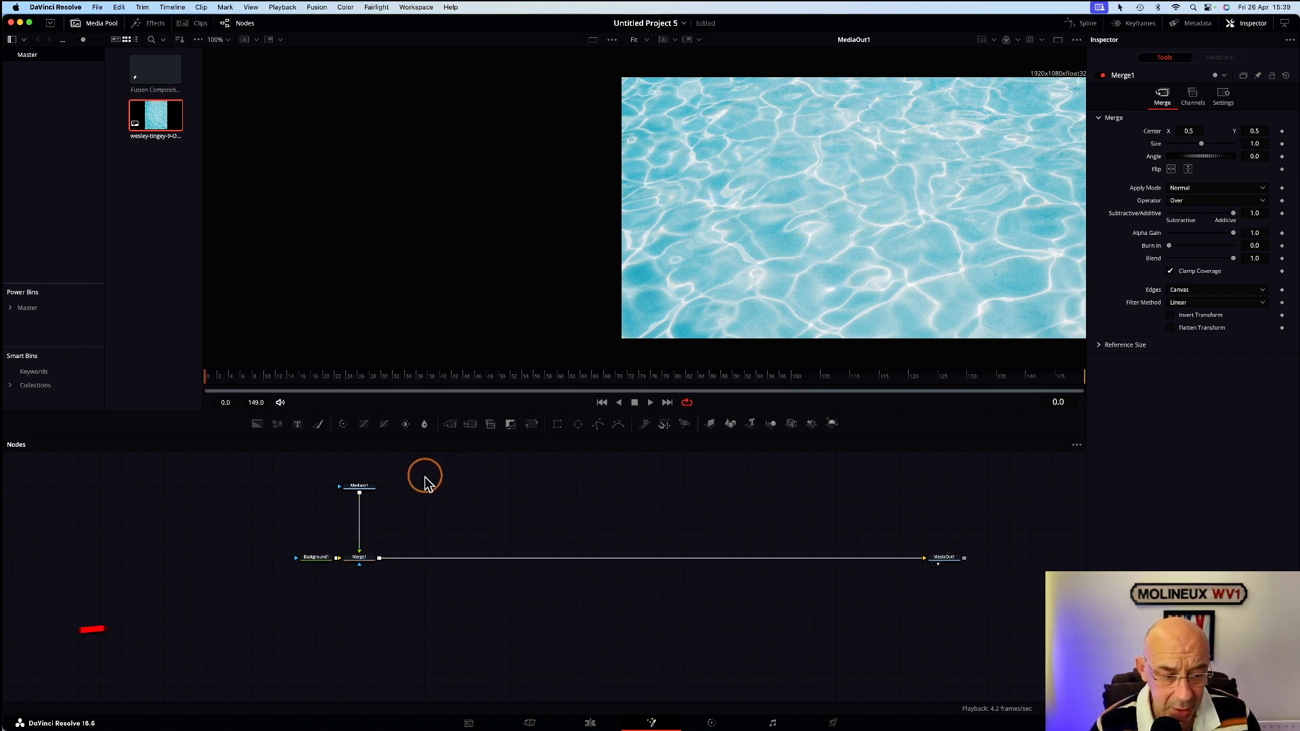
{"action": "left_click", "coordinate": [297, 425]}
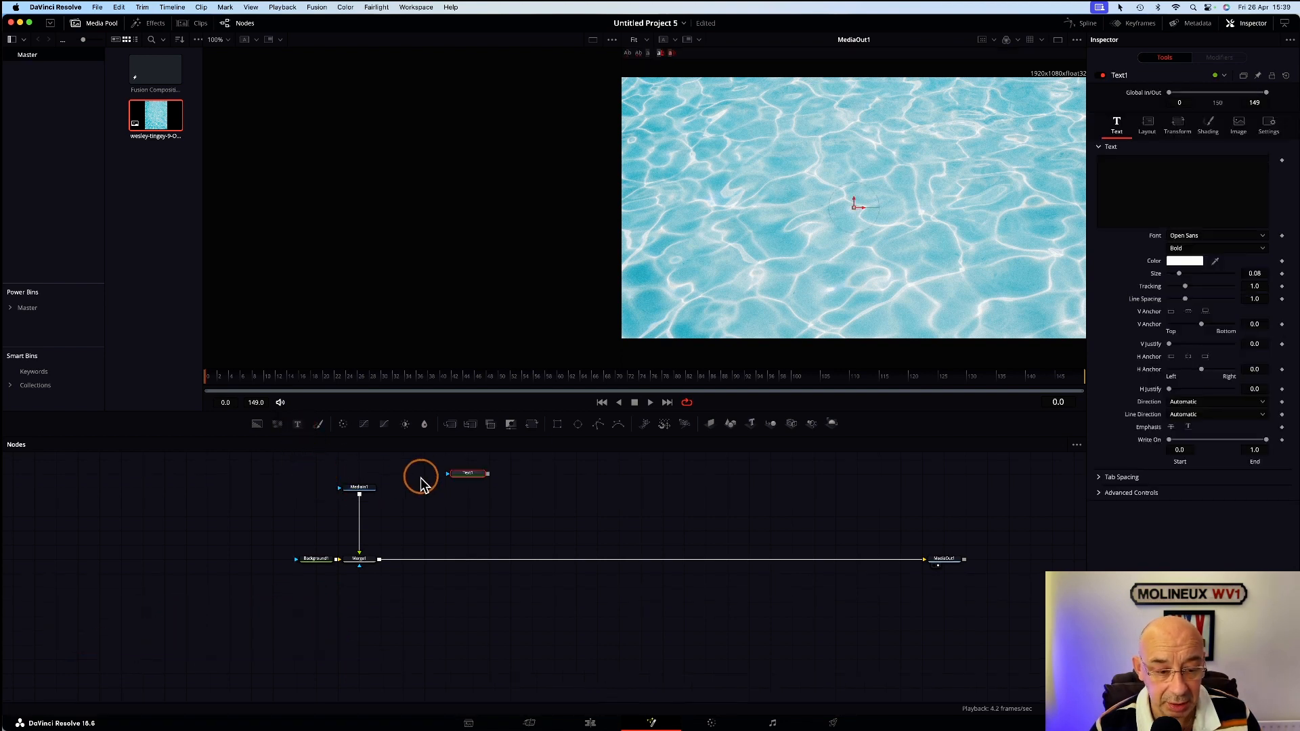
{"action": "left_click_drag", "start_coordinate": [471, 479], "coordinate": [274, 494]}
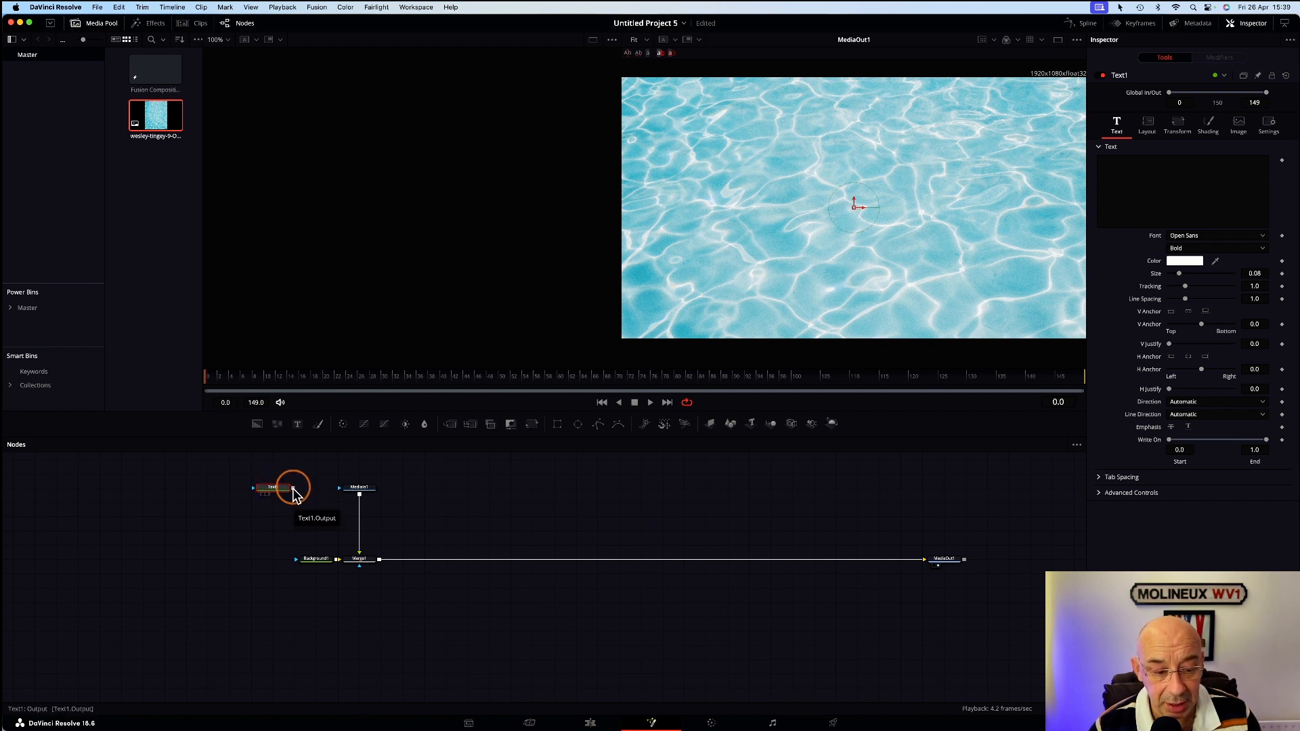
{"action": "mouse_move", "coordinate": [293, 487]}
{"action": "left_mouse_down"}
{"action": "mouse_move", "coordinate": [313, 464]}
{"action": "mouse_move", "coordinate": [338, 487]}
{"action": "left_mouse_up"}
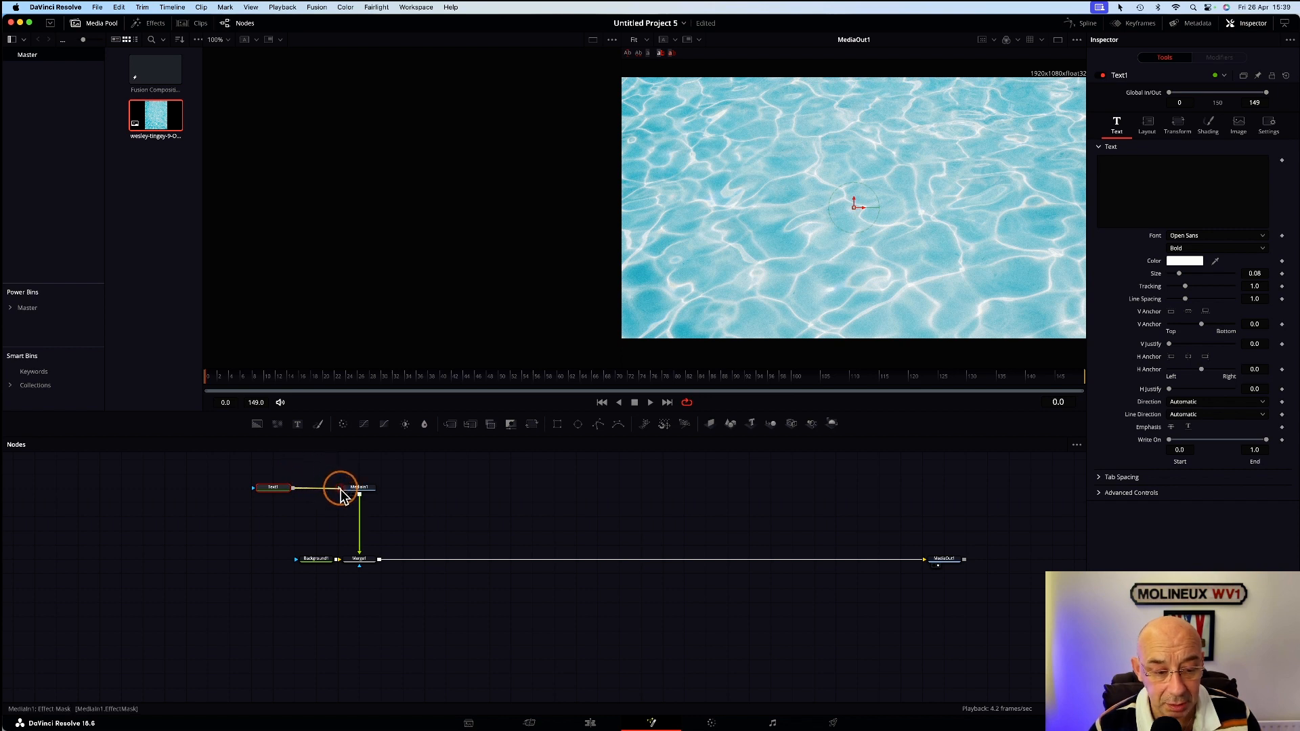
{"action": "left_click_drag", "start_coordinate": [340, 495], "coordinate": [339, 492]}
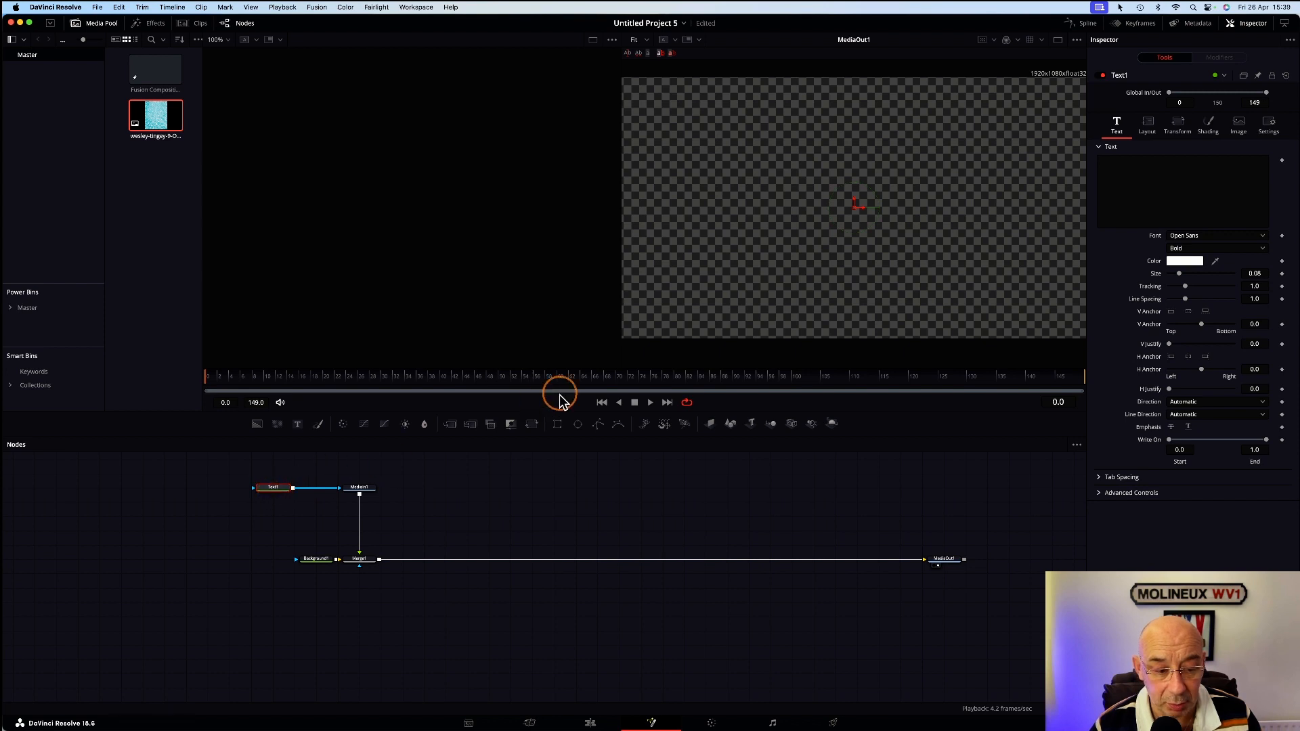
Step: Enter WATER as the content of the Text node and set its font to Basement Grotesque
{"action": "left_click", "coordinate": [1126, 172]}
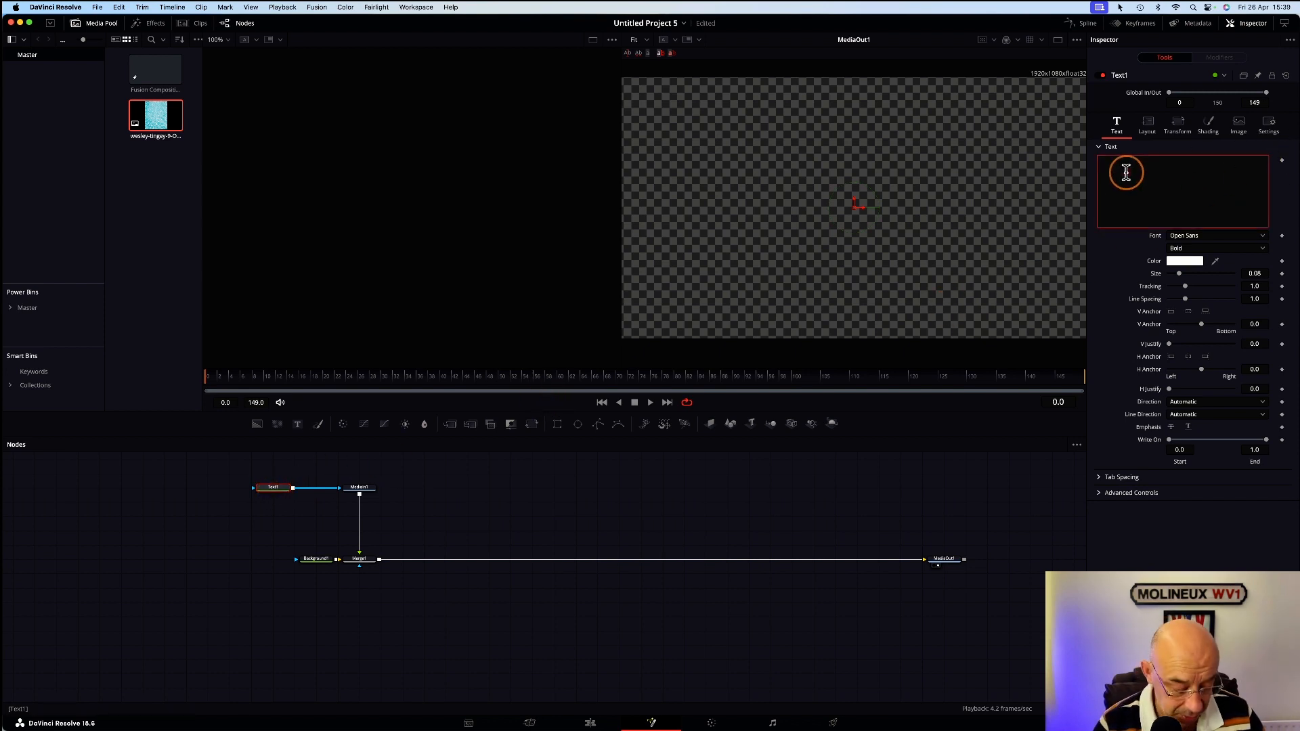
{"action": "type", "text": "WATER"}
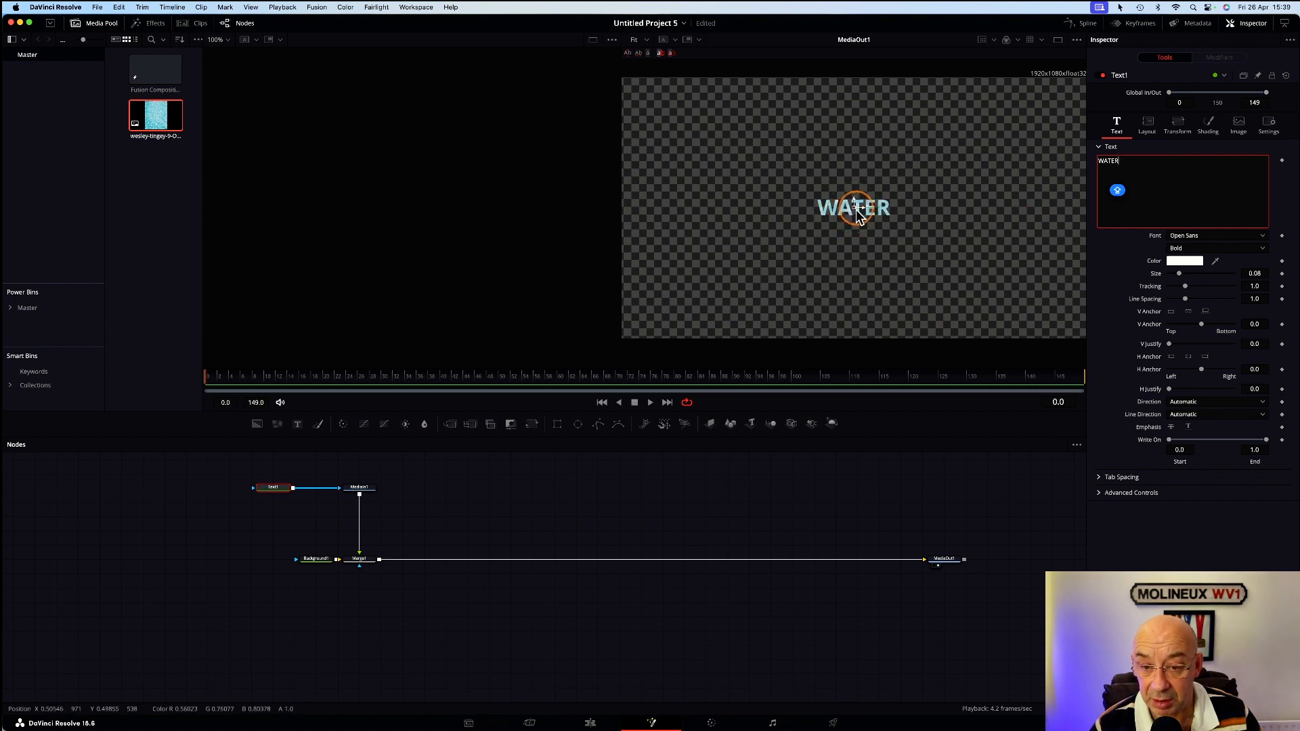
{"action": "left_click", "coordinate": [1263, 237]}
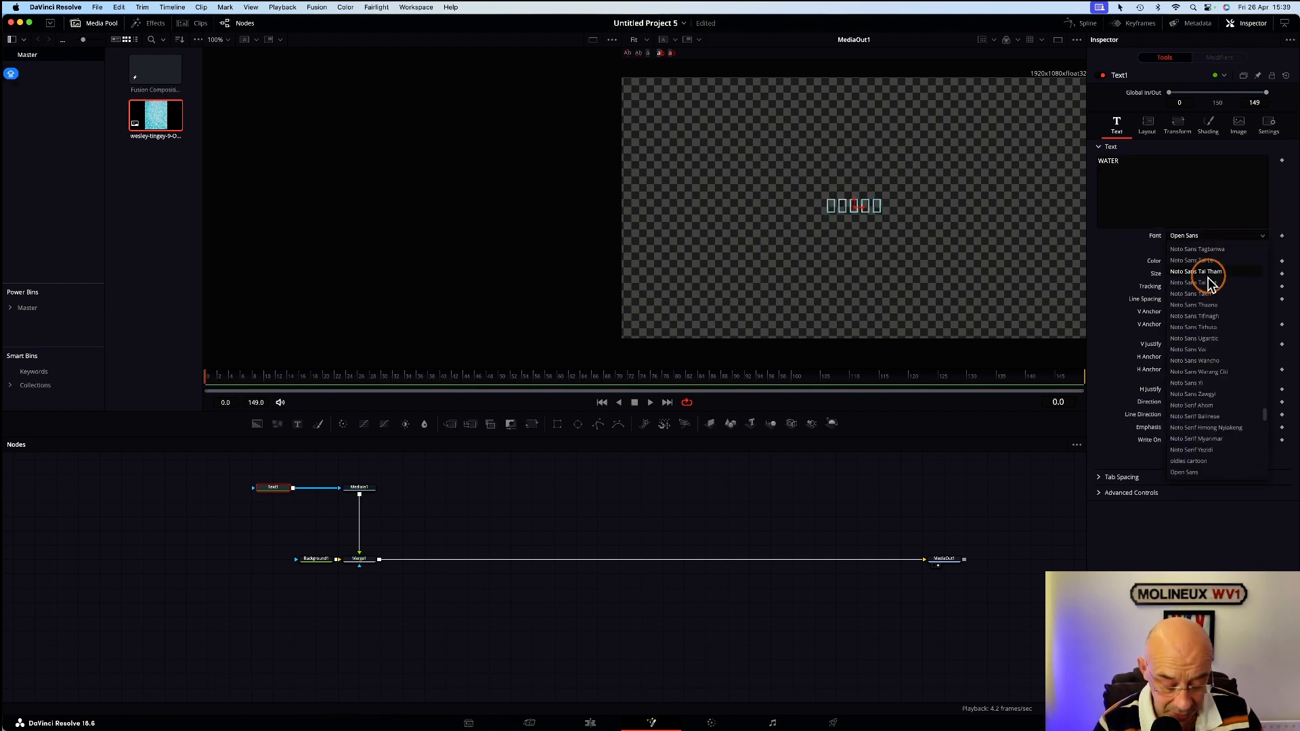
{"action": "scroll", "coordinate": [1210, 285], "scroll_direction": "up", "scroll_amount": 20}
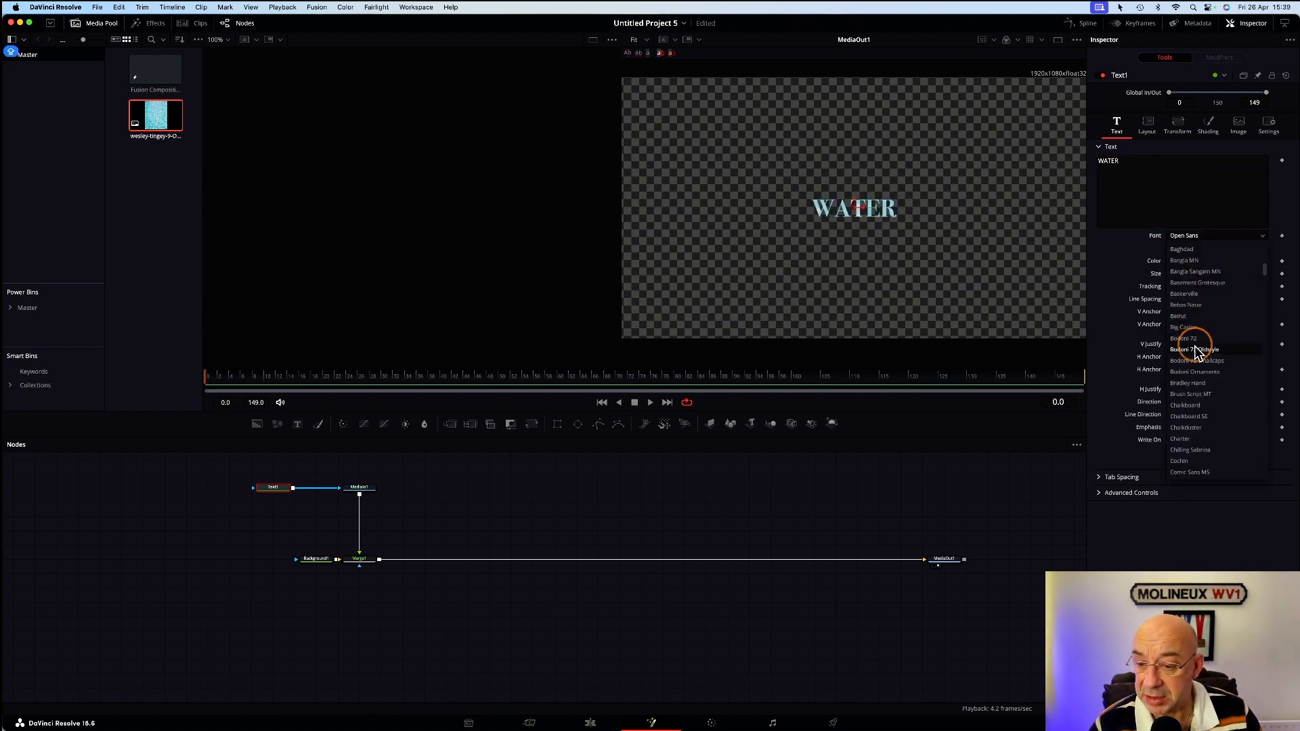
{"action": "left_click", "coordinate": [1197, 285]}
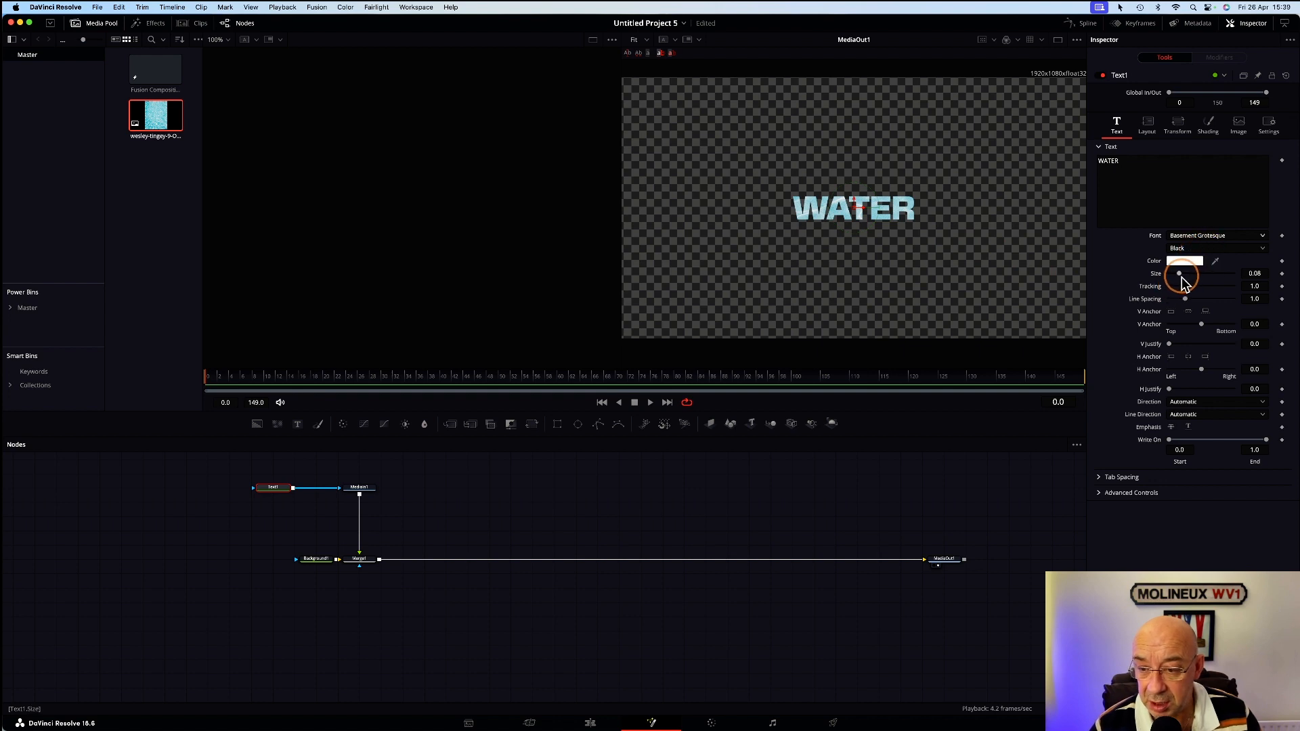
Step: Enlarge the WATER text to a size of about 0.25 and stretch its shading Y size to 1.654
{"action": "left_click_drag", "start_coordinate": [1179, 275], "coordinate": [1203, 274]}
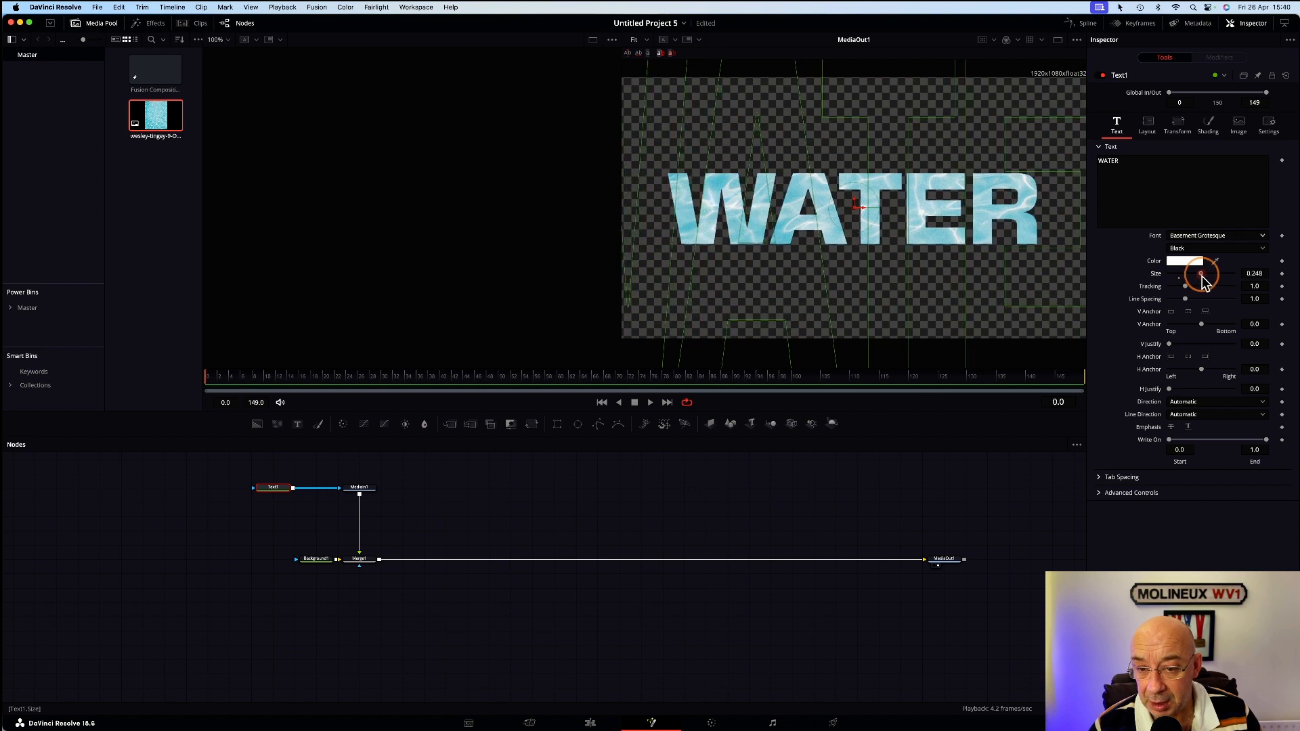
{"action": "left_click", "coordinate": [1211, 132]}
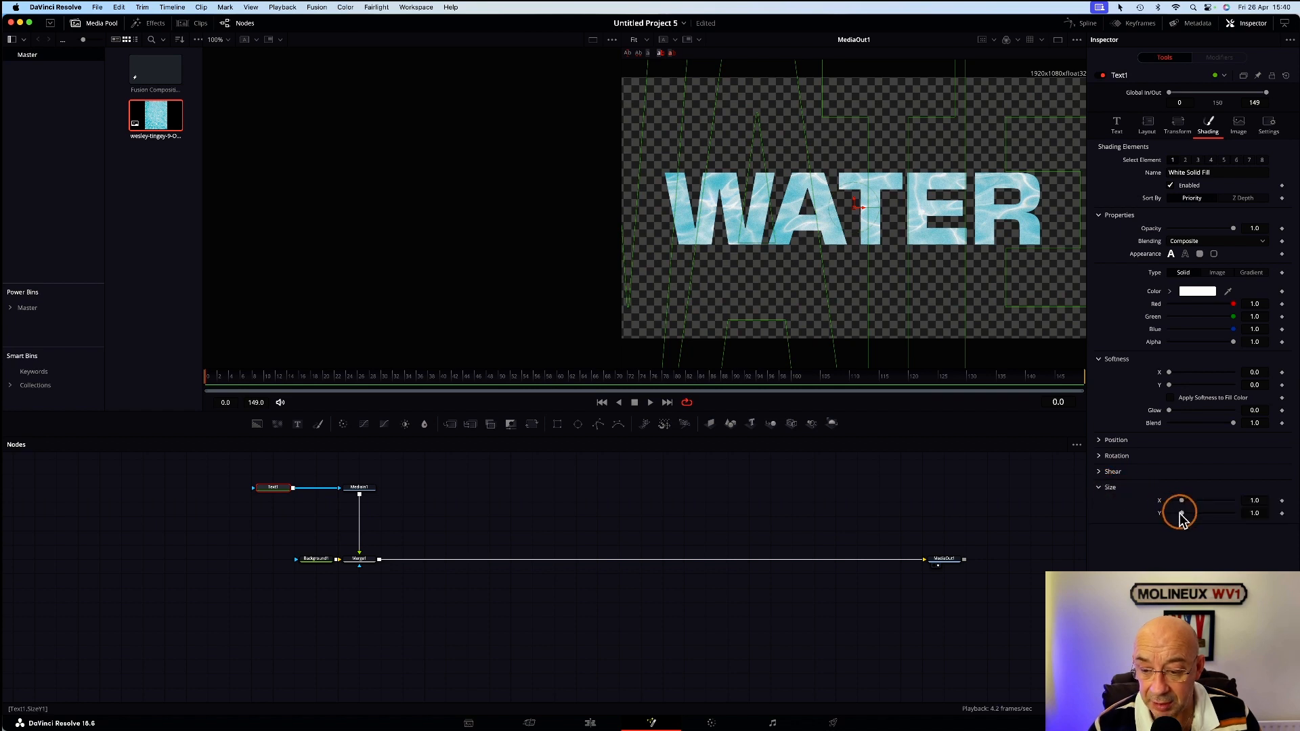
{"action": "left_click_drag", "start_coordinate": [1181, 515], "coordinate": [1192, 518]}
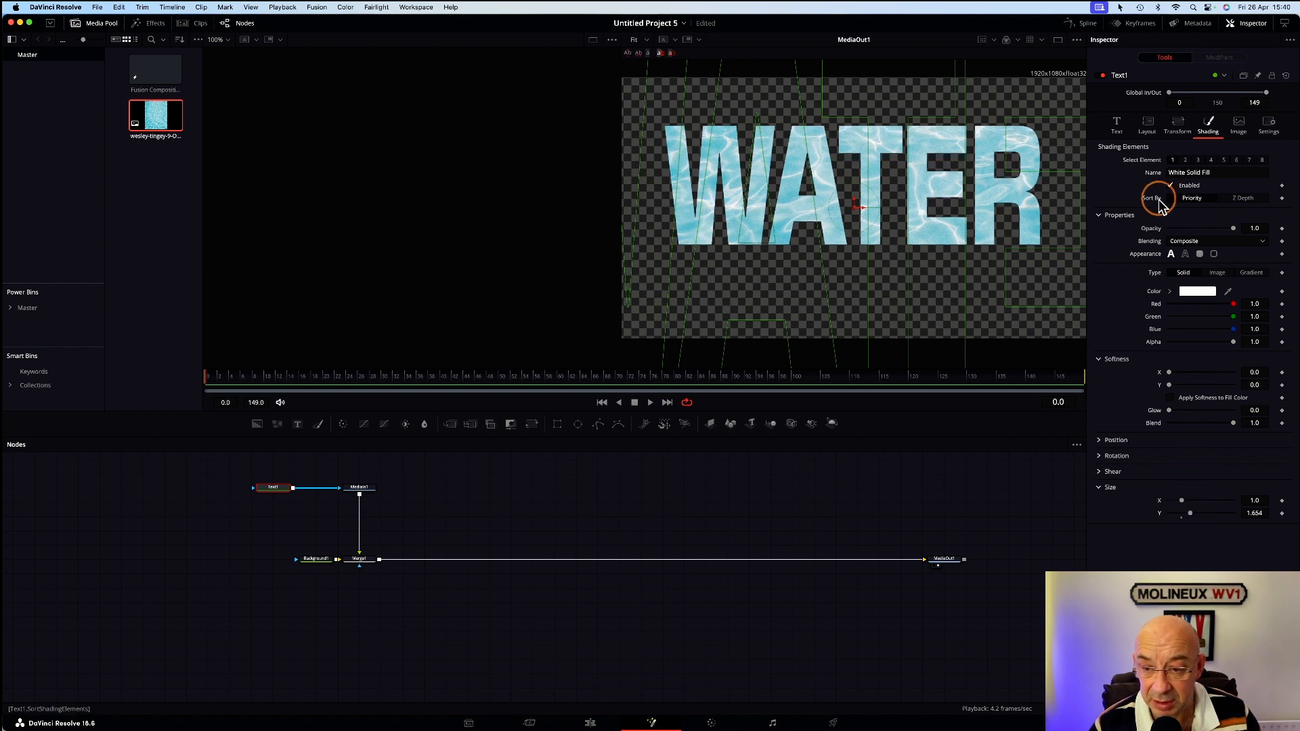
Step: Lower the WATER text by setting its layout center Y to 0.447, and switch to a single viewer
{"action": "left_click", "coordinate": [1148, 129]}
{"action": "left_click", "coordinate": [1253, 172]}
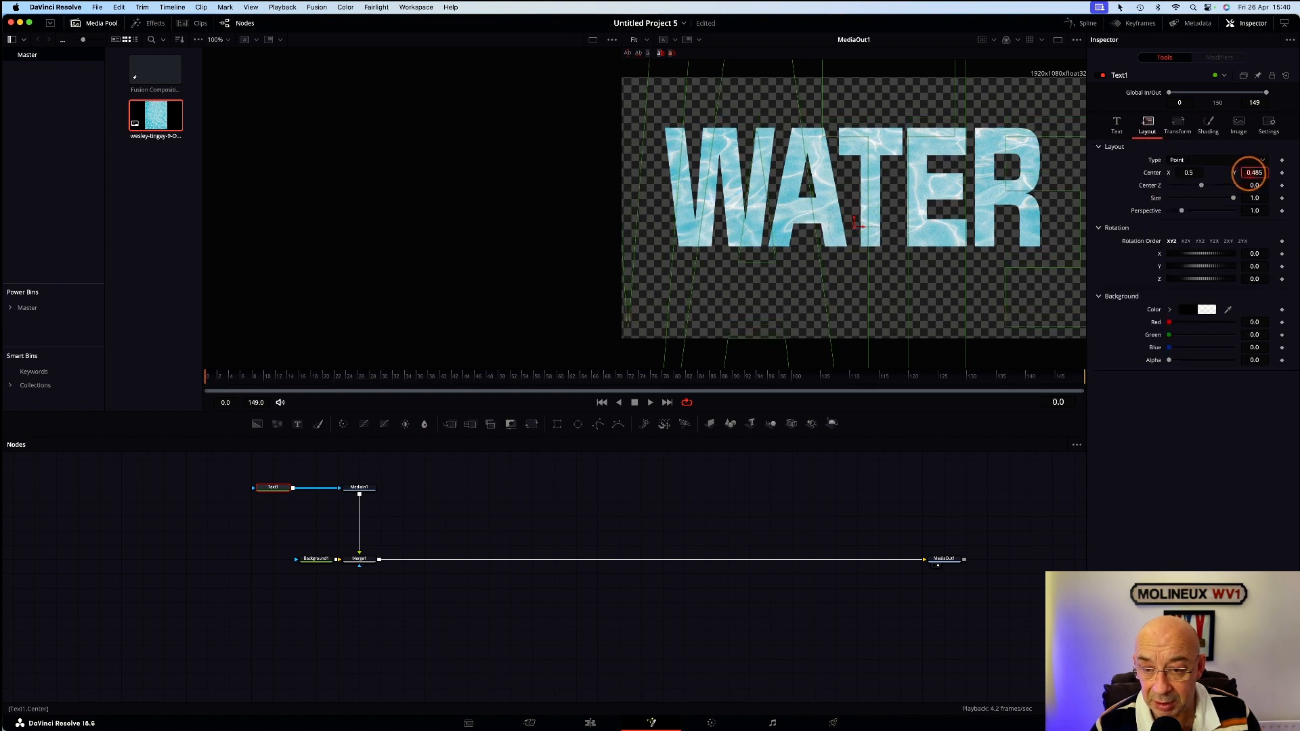
{"action": "left_click_drag", "start_coordinate": [1248, 172], "coordinate": [1233, 174]}
{"action": "left_click", "coordinate": [936, 473]}
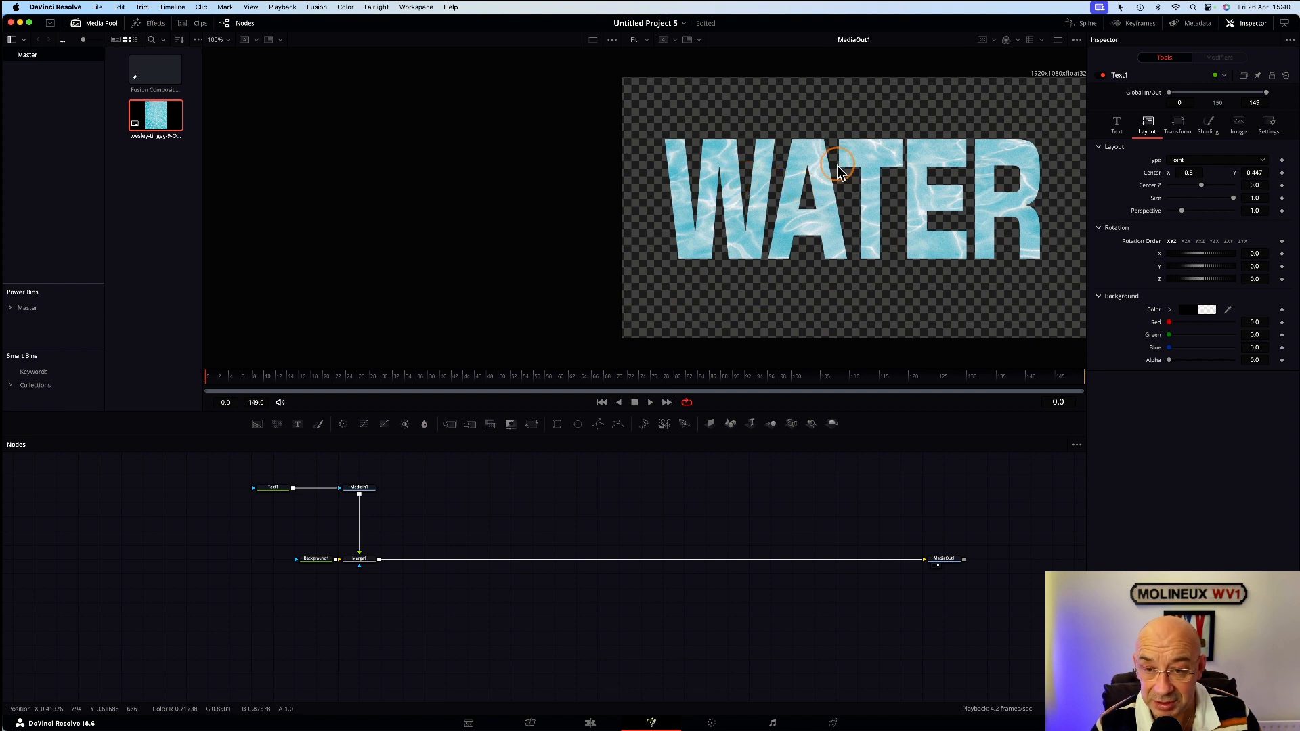
{"action": "left_click", "coordinate": [1058, 42]}
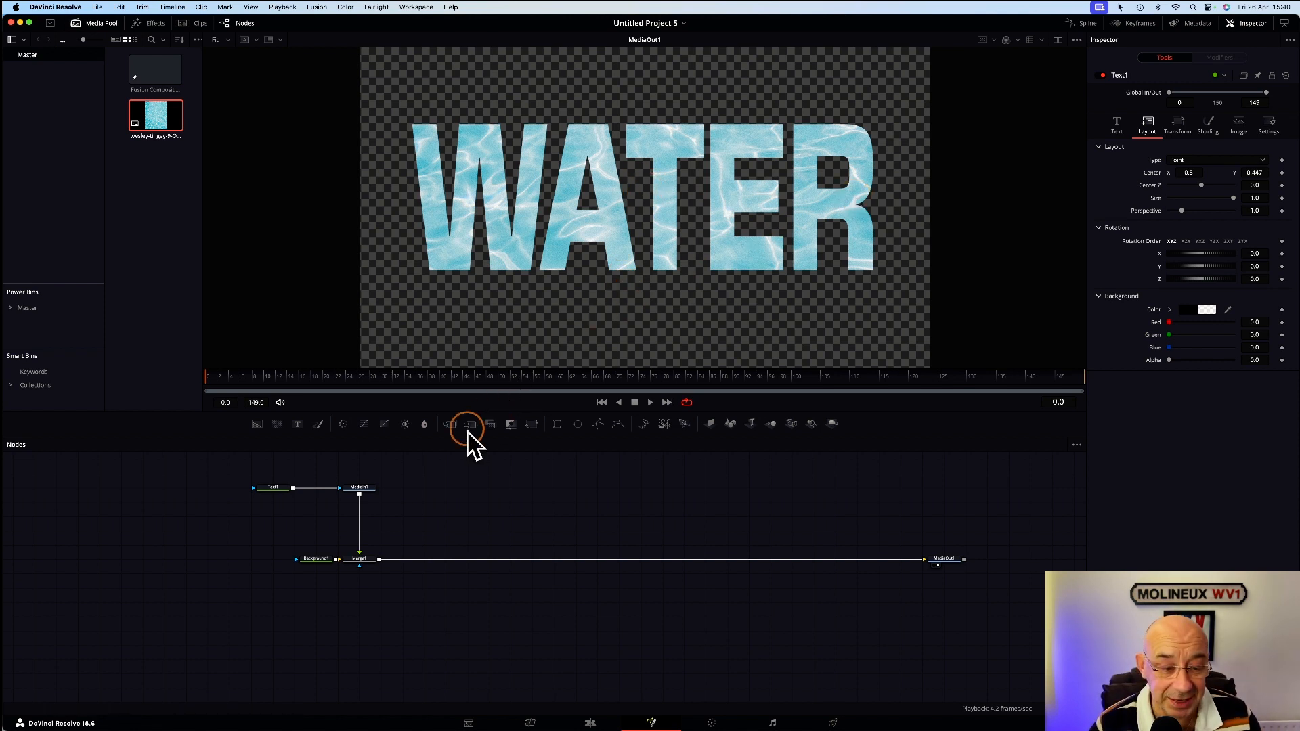
Step: Insert a Displace node between MediaIn1 and Merge1
{"action": "left_click", "coordinate": [359, 489]}
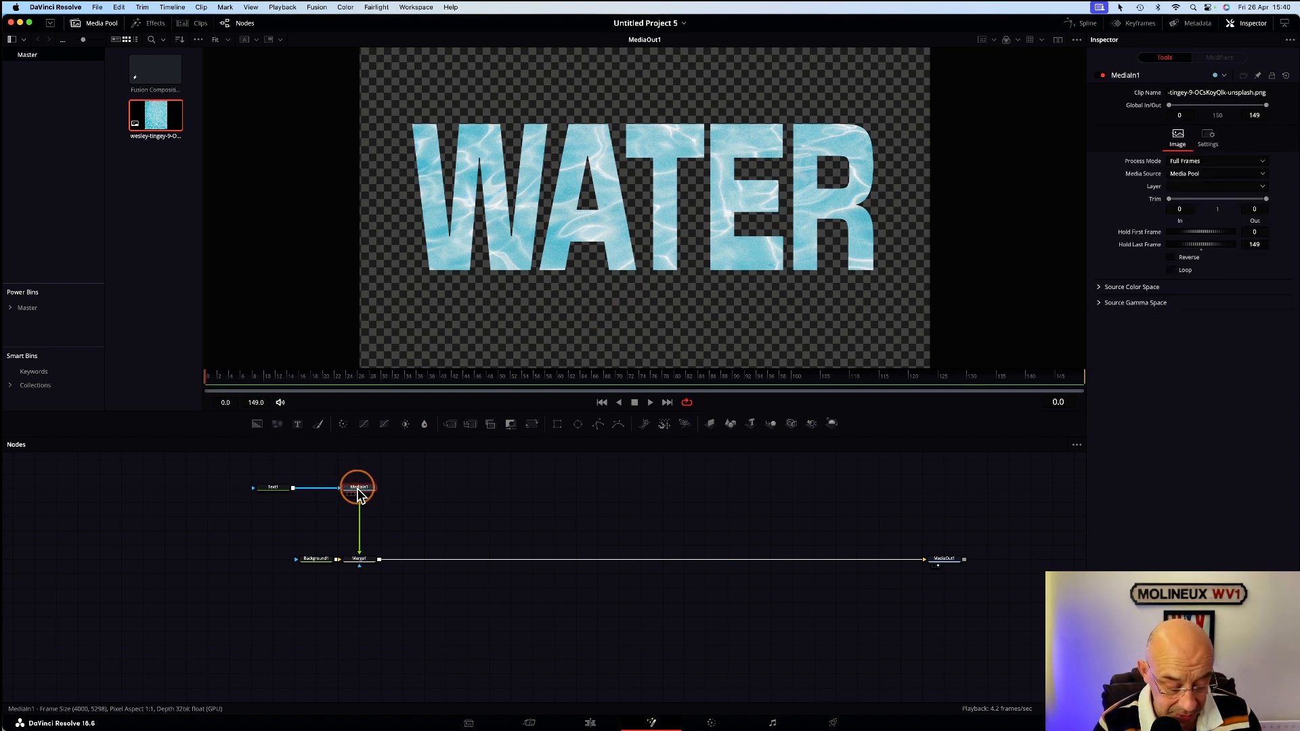
{"action": "key", "text": "shift+space"}
{"action": "type", "text": "xf"}
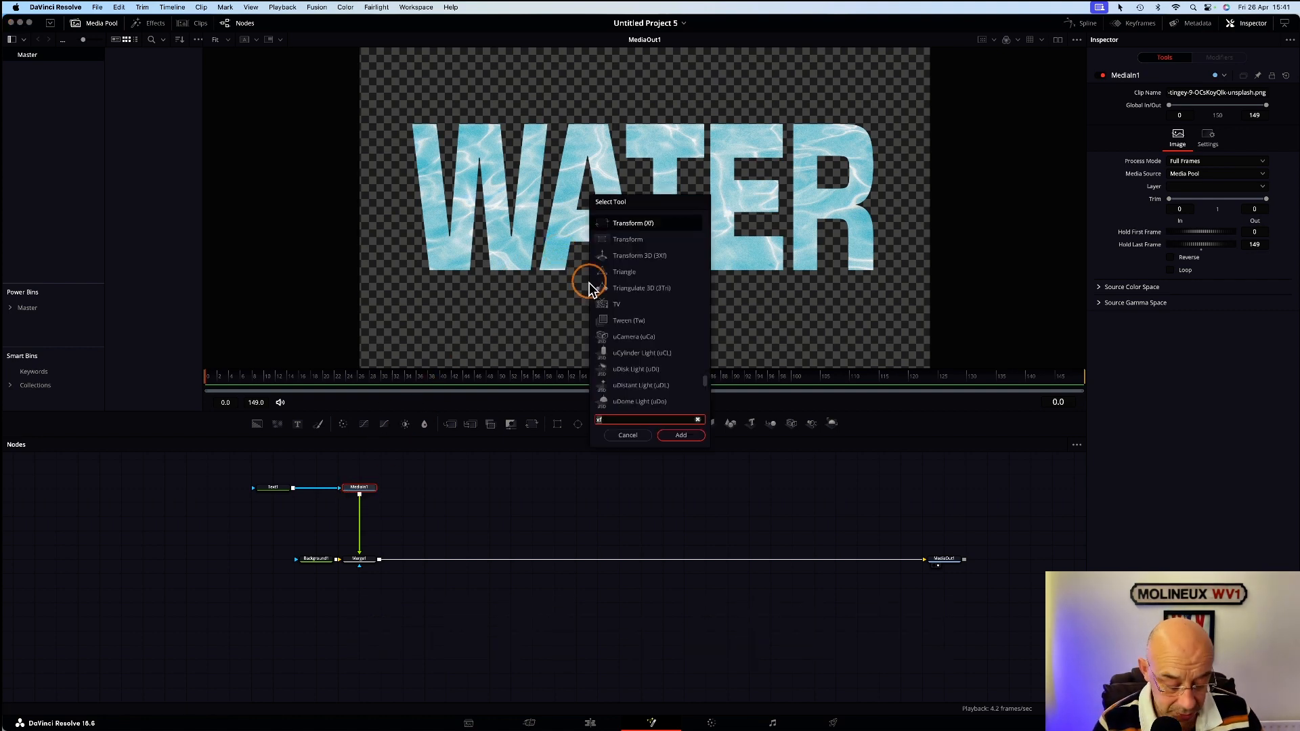
{"action": "key", "text": "BackSpace"}
{"action": "key", "text": "BackSpace"}
{"action": "type", "text": "disp"}
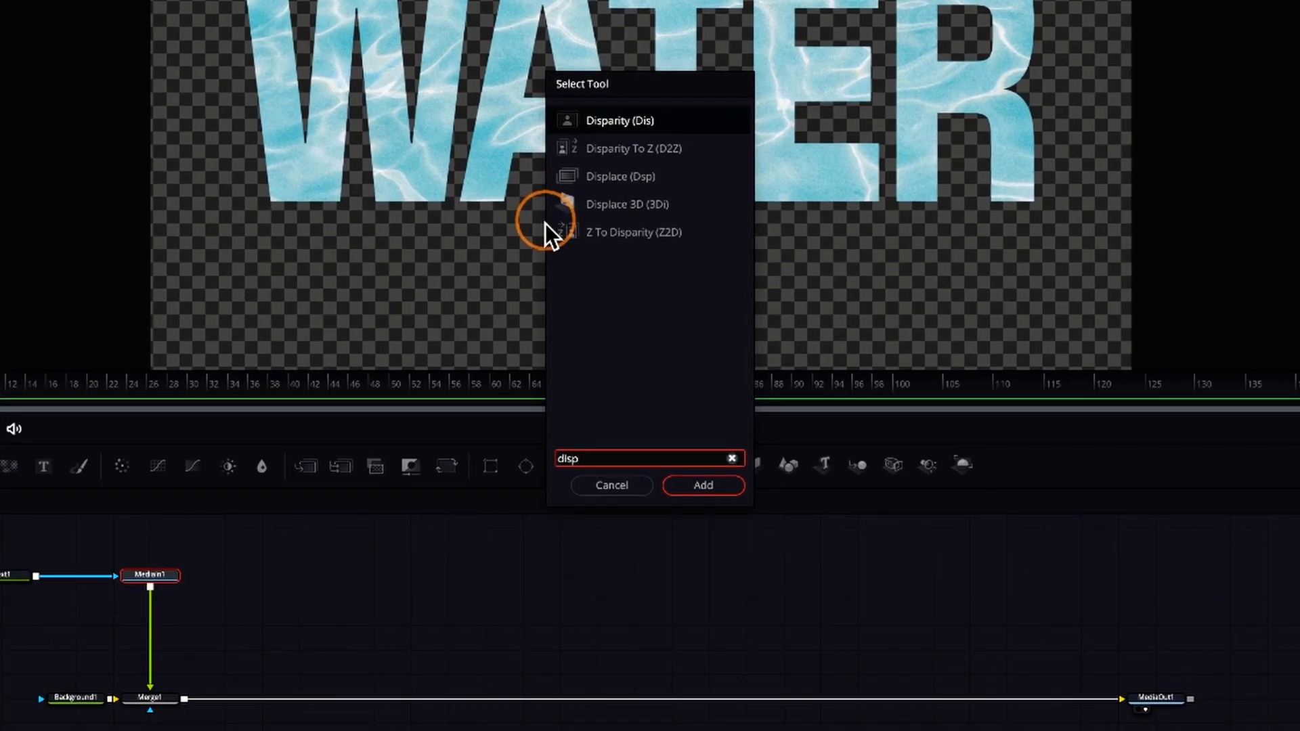
{"action": "left_click", "coordinate": [600, 178]}
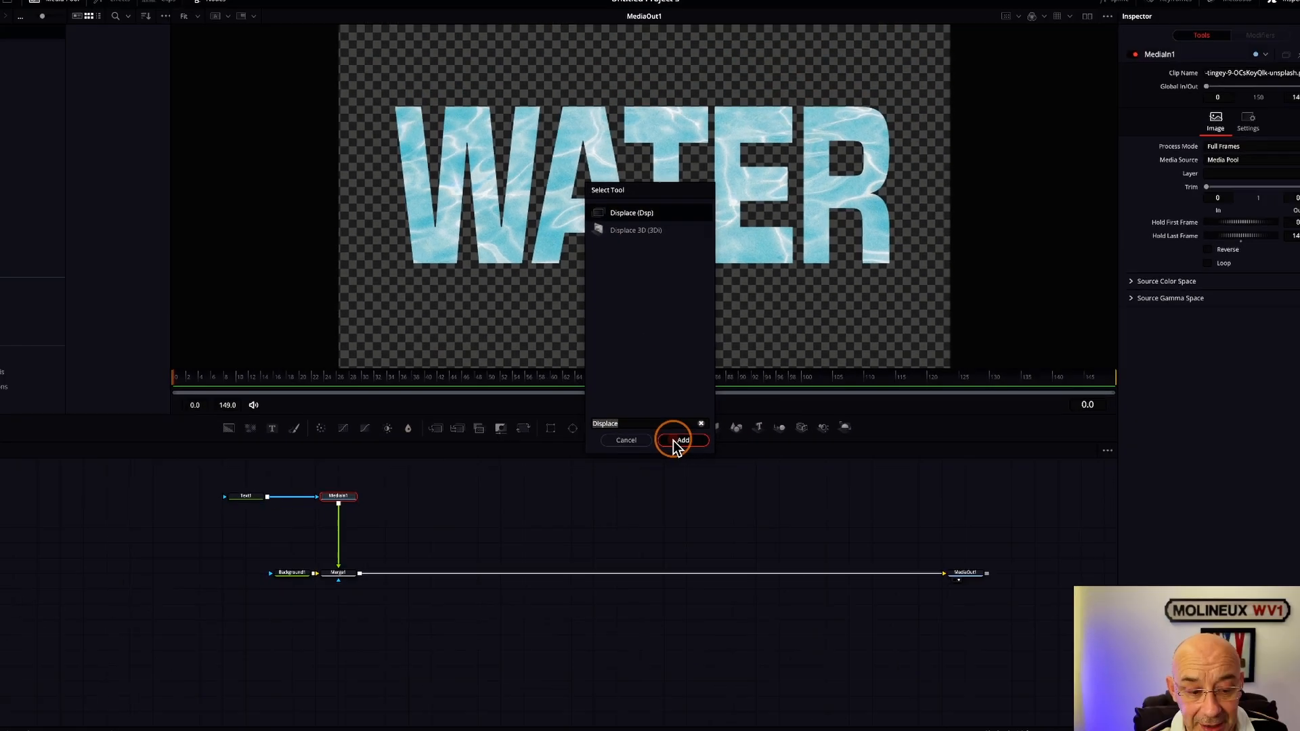
{"action": "left_click", "coordinate": [687, 488]}
{"action": "left_click", "coordinate": [161, 637]}
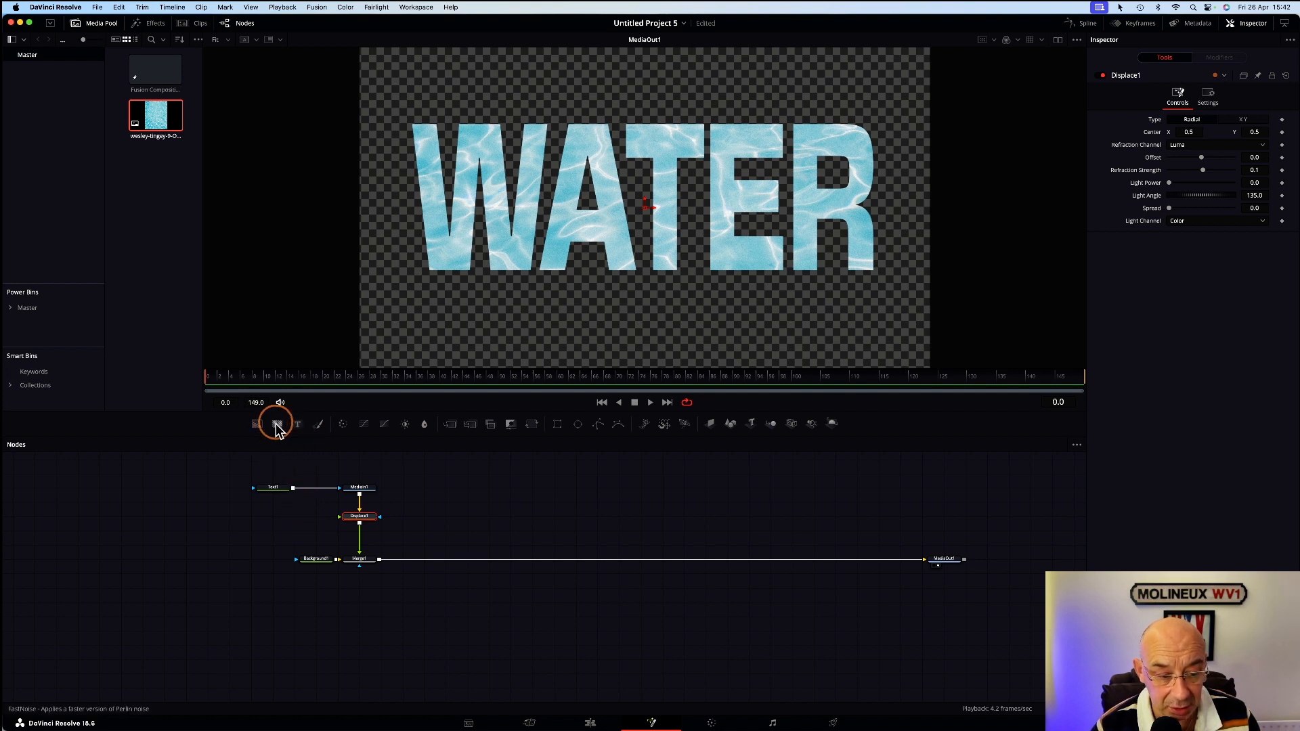
Step: Connect a new FastNoise node to the Displace node's foreground input and shift the four upper nodes higher in the node graph
{"action": "left_click", "coordinate": [314, 527]}
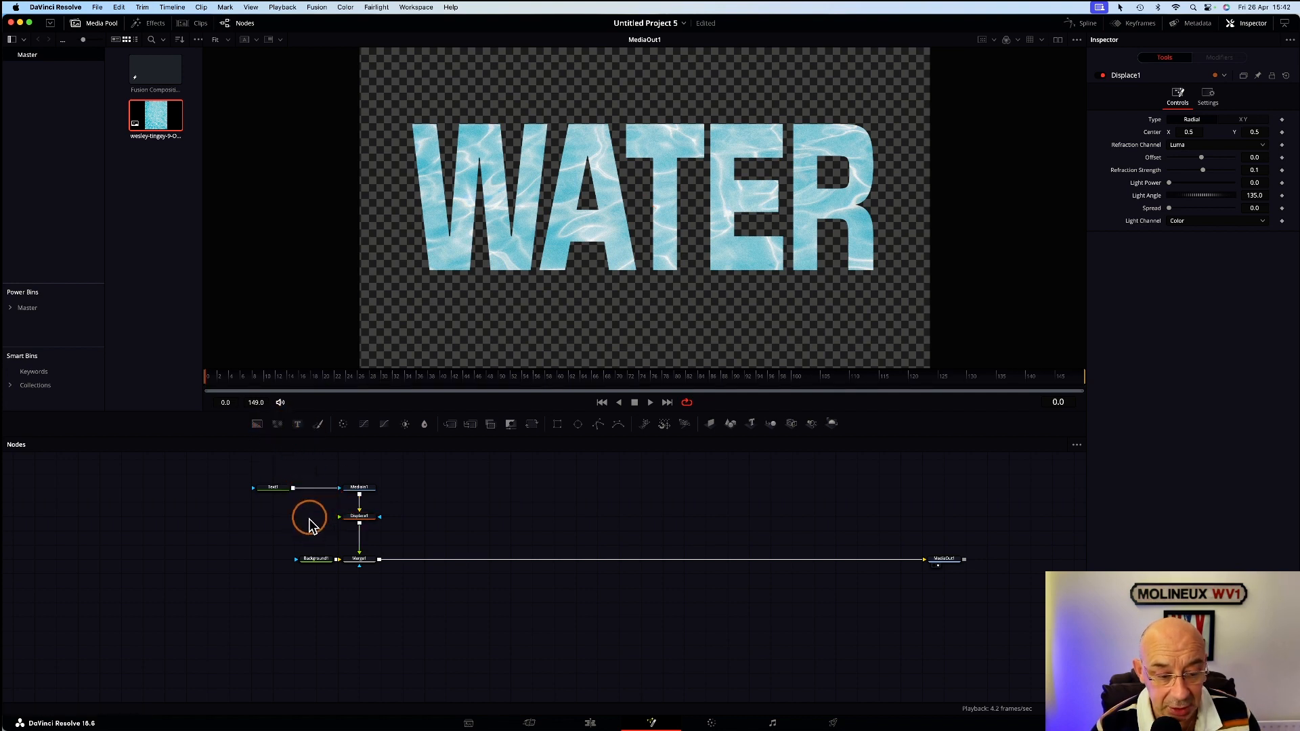
{"action": "left_click", "coordinate": [277, 424]}
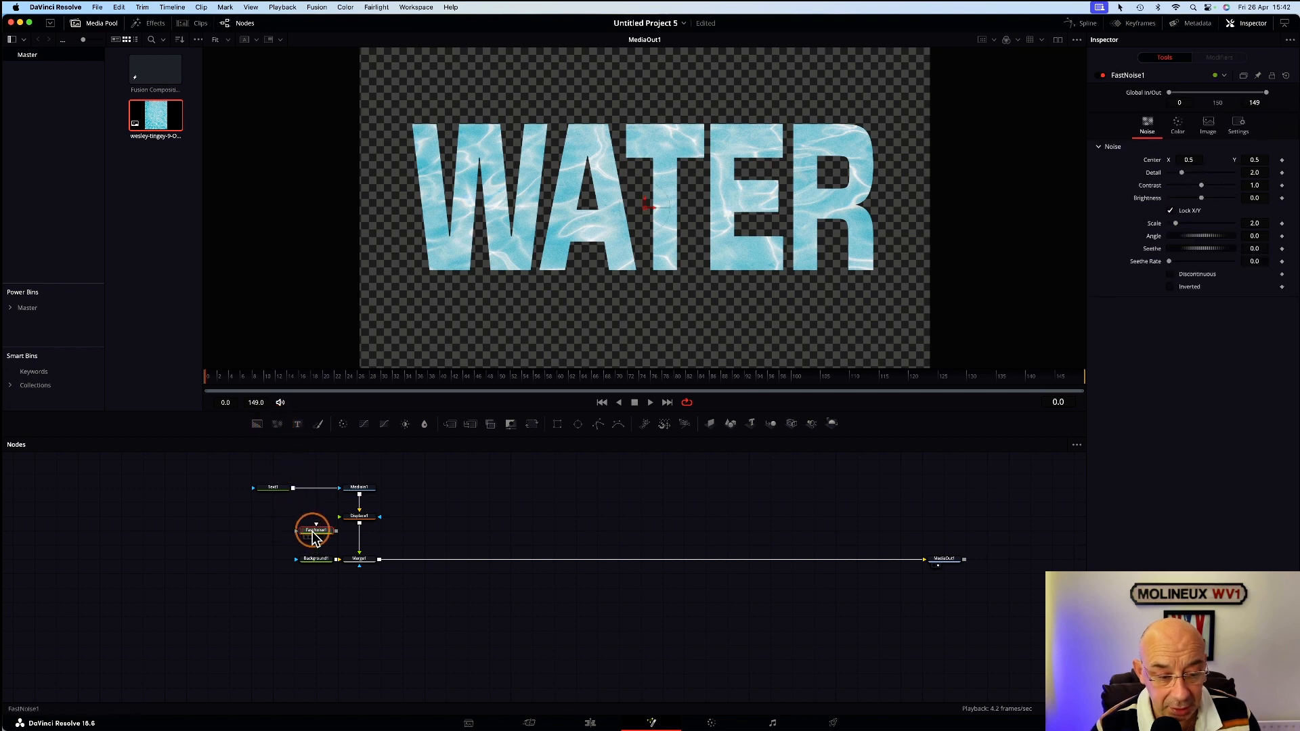
{"action": "left_click_drag", "start_coordinate": [315, 535], "coordinate": [279, 525]}
{"action": "left_click", "coordinate": [361, 521]}
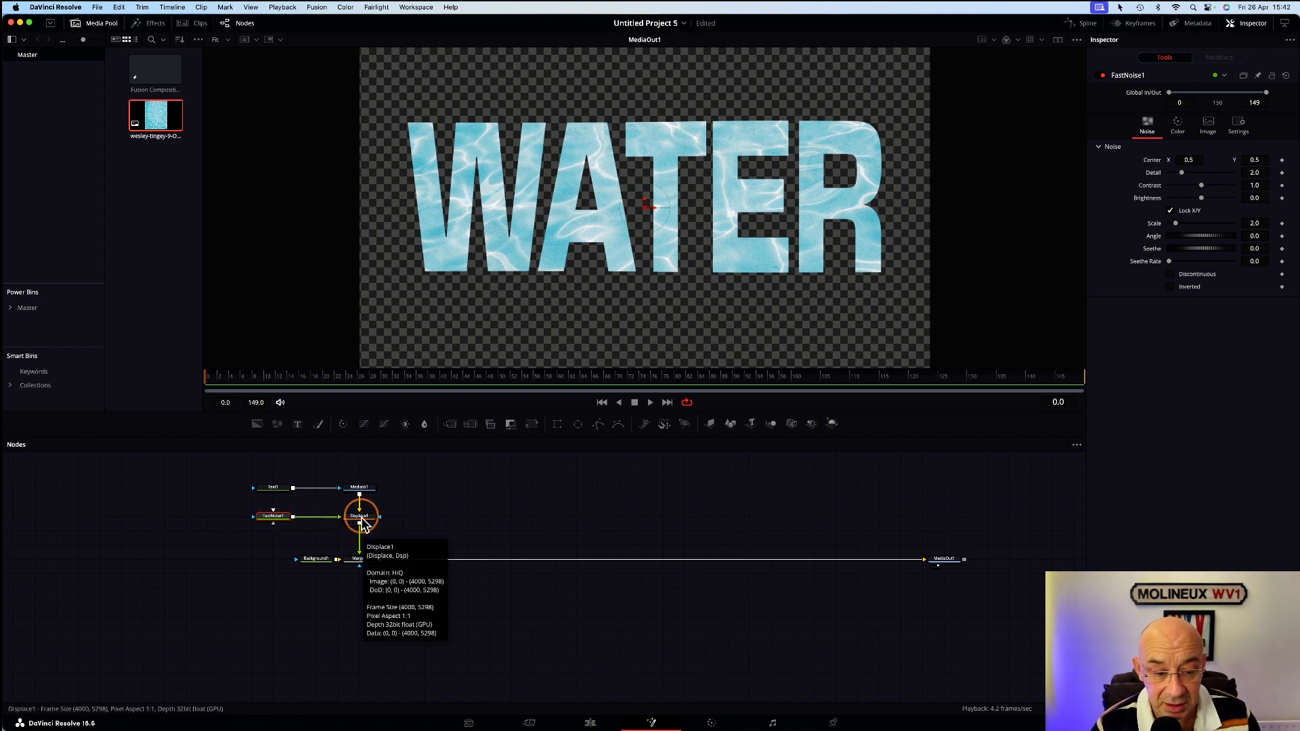
{"action": "left_click_drag", "start_coordinate": [232, 461], "coordinate": [365, 505]}
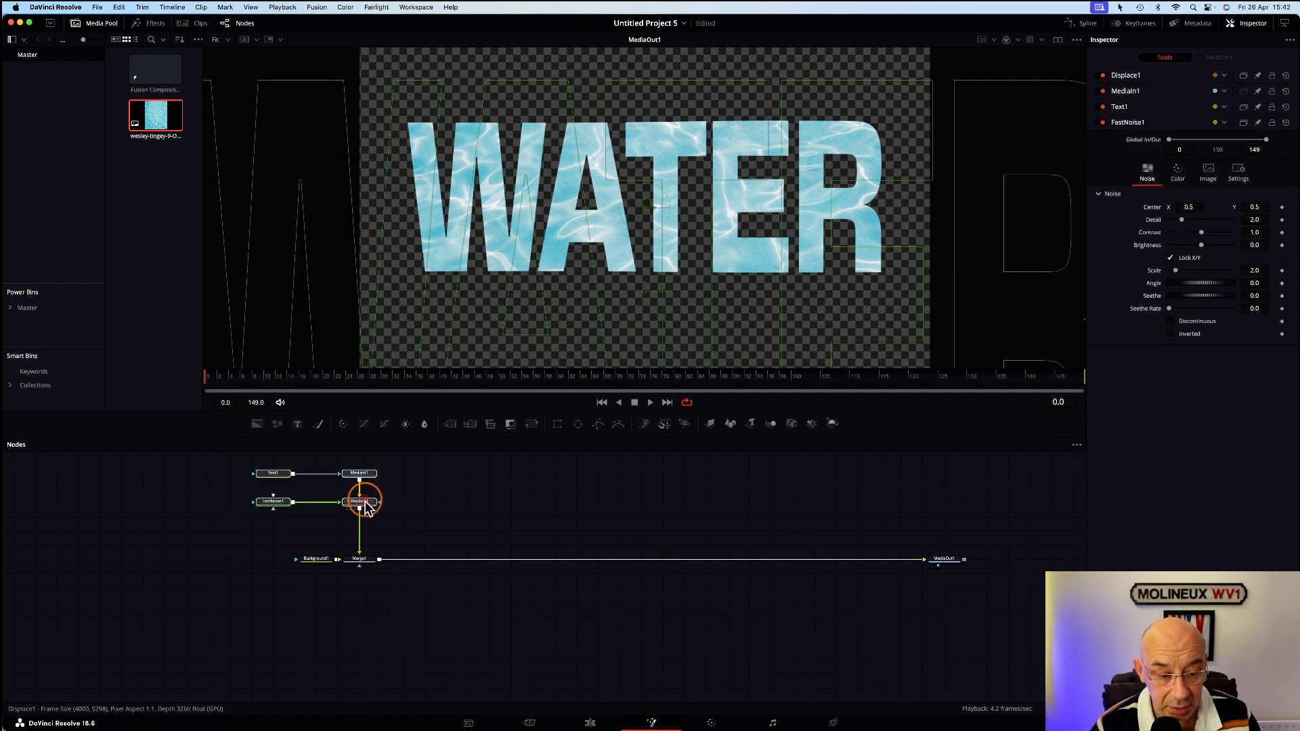
Step: Insert a Waviness node between Displace1 and Merge1
{"action": "left_click", "coordinate": [365, 507]}
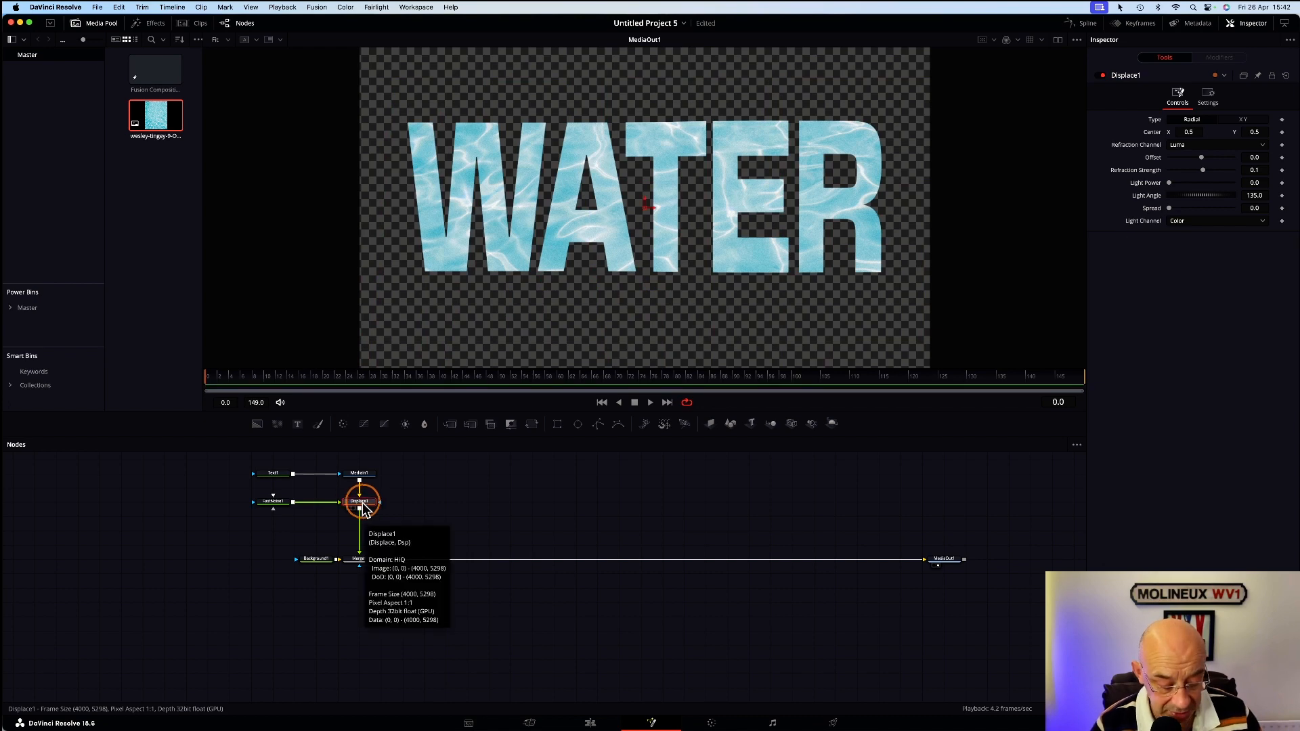
{"action": "key", "text": "shift+space"}
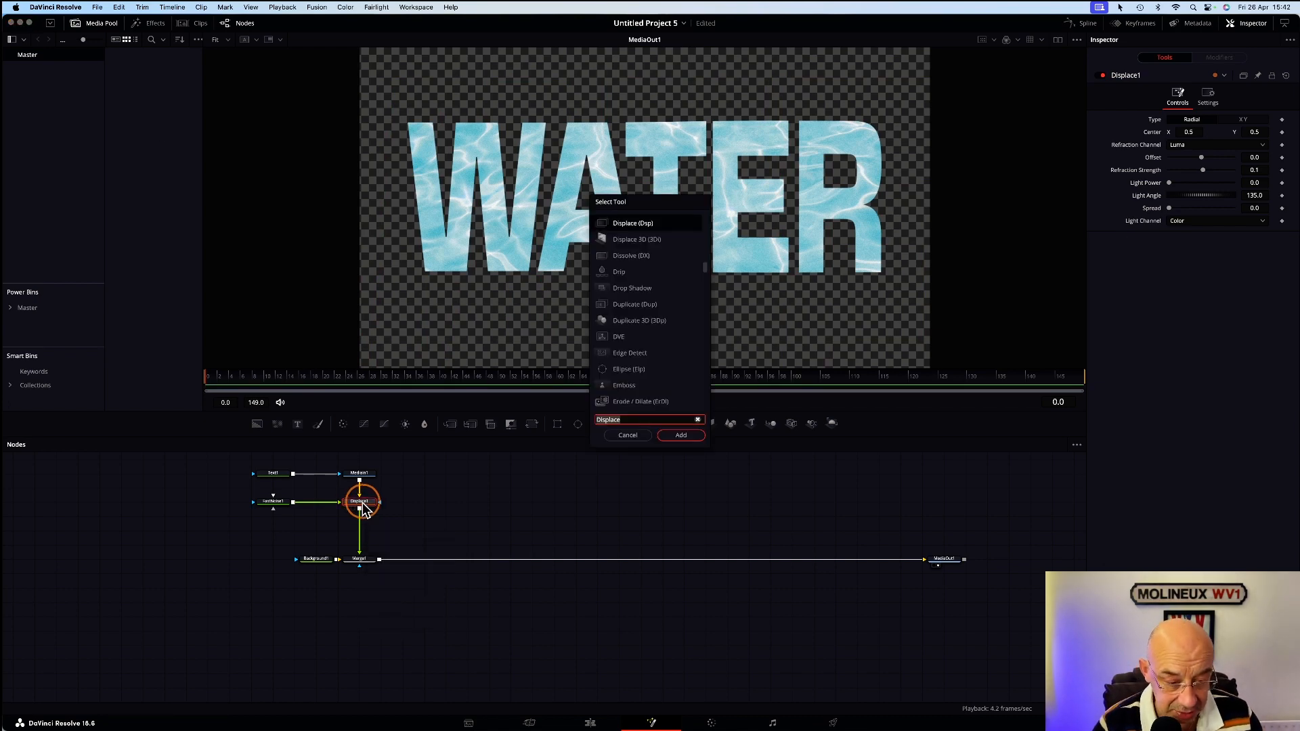
{"action": "type", "text": "wav"}
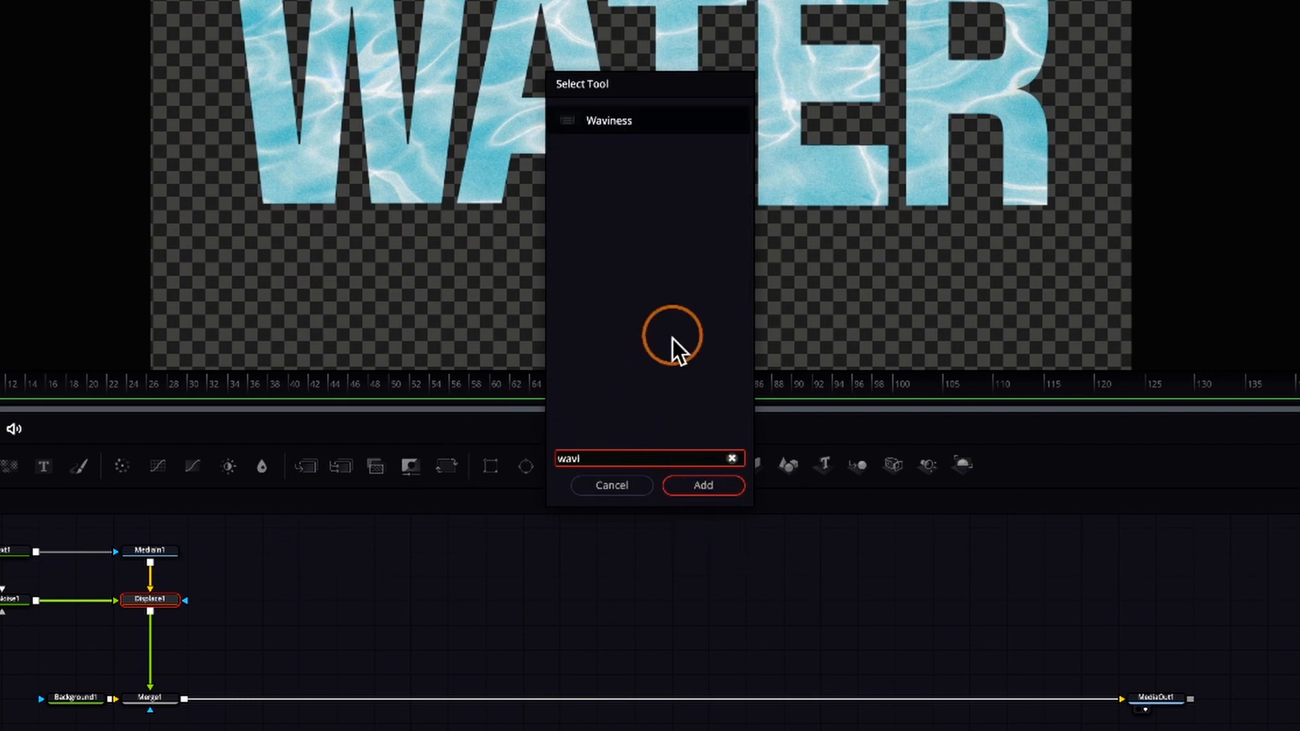
{"action": "type", "text": "i"}
{"action": "left_click", "coordinate": [703, 486]}
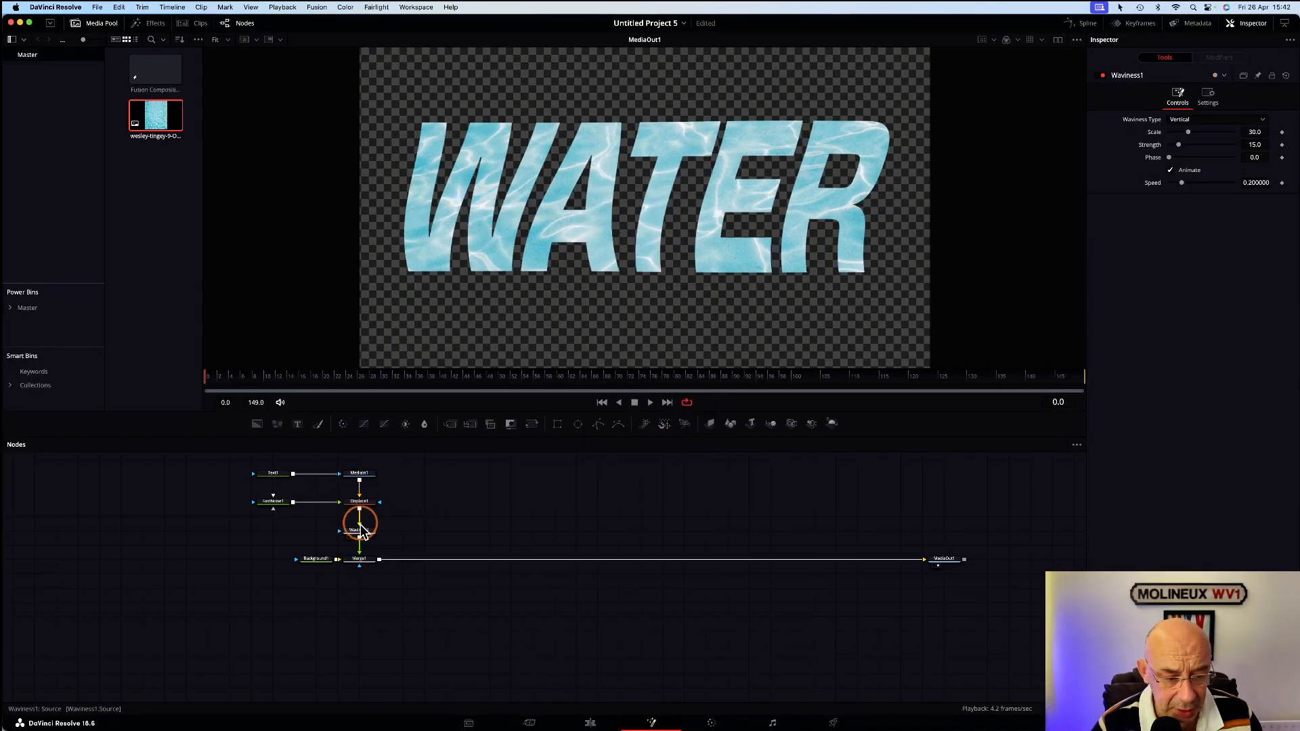
Step: Insert a Drop Shadow node between Text1 and MediaIn1
{"action": "left_click", "coordinate": [271, 477]}
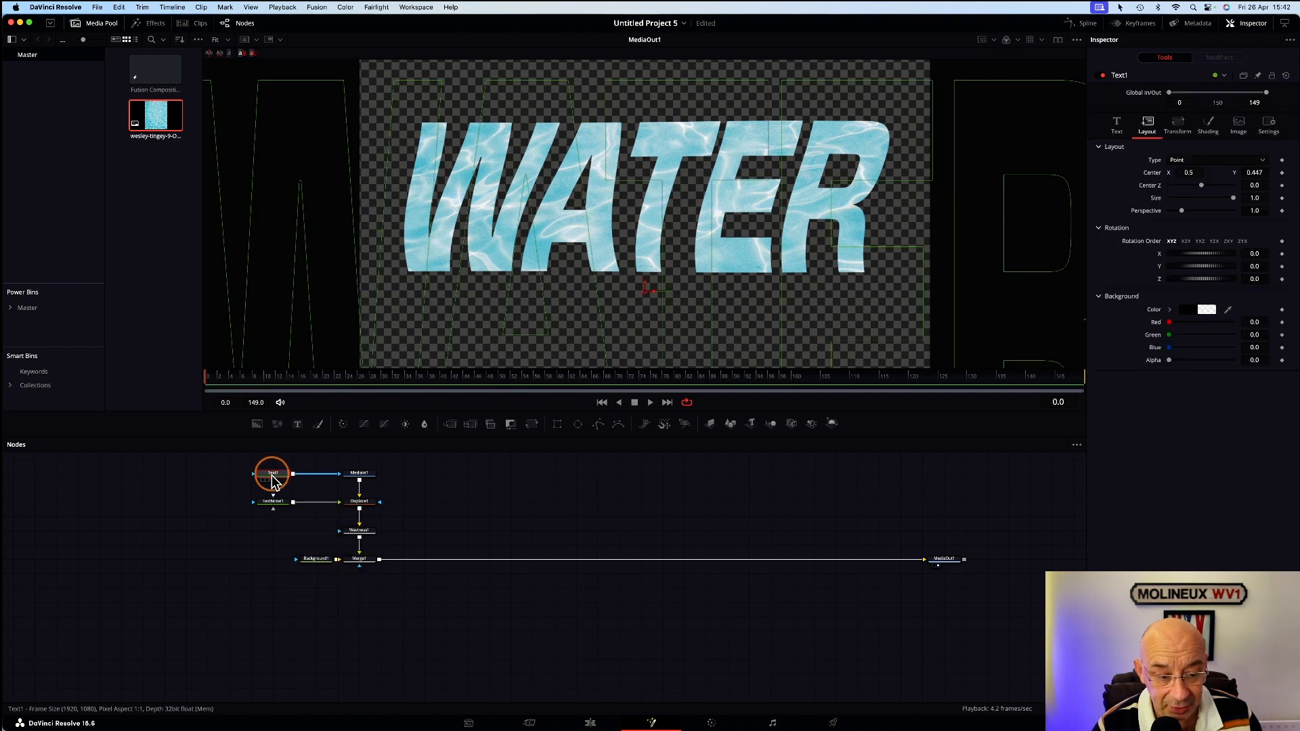
{"action": "left_click", "coordinate": [518, 484]}
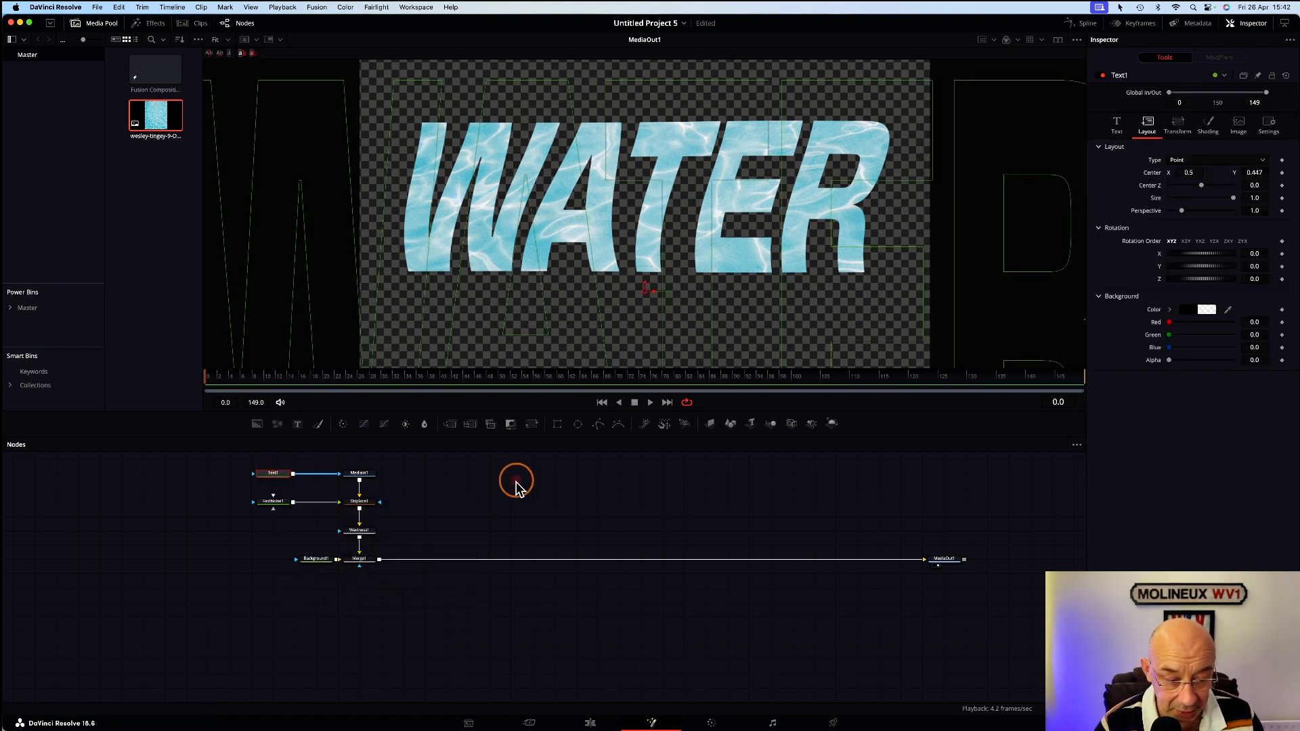
{"action": "left_click", "coordinate": [270, 473]}
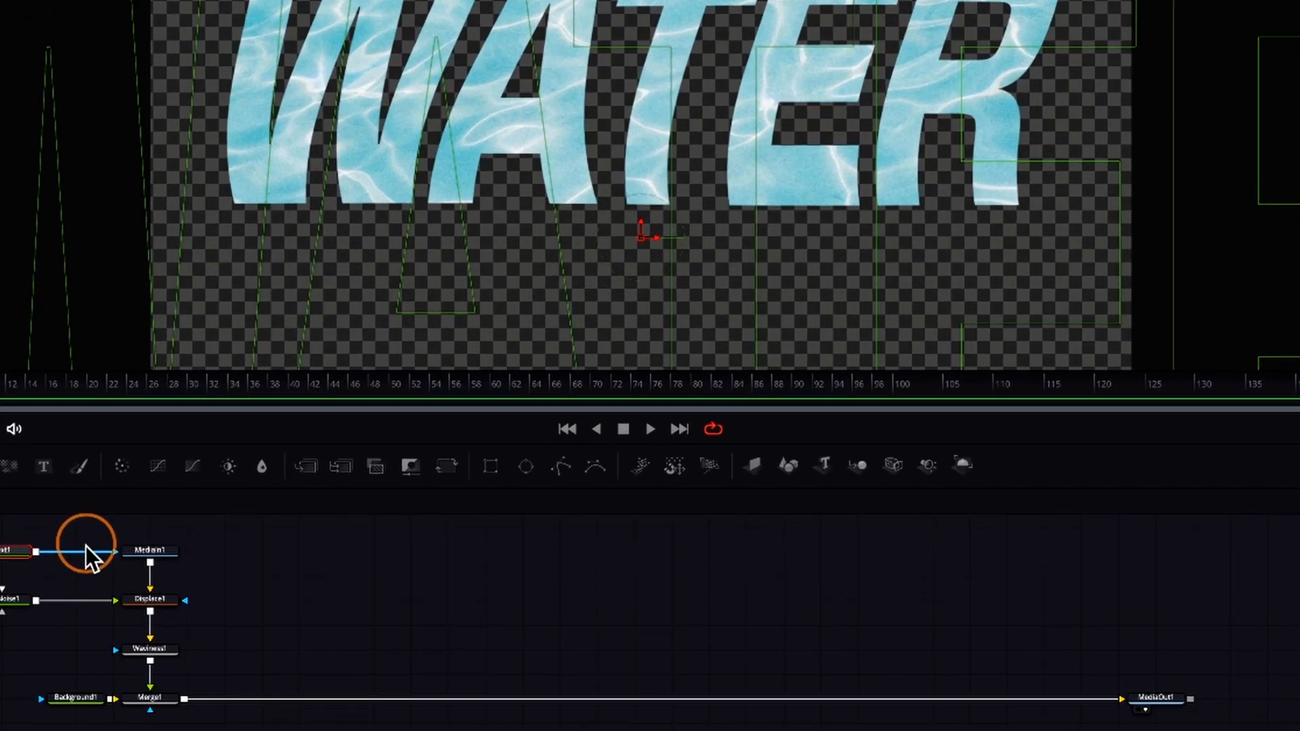
{"action": "key", "text": "shift+space"}
{"action": "type", "text": "drop"}
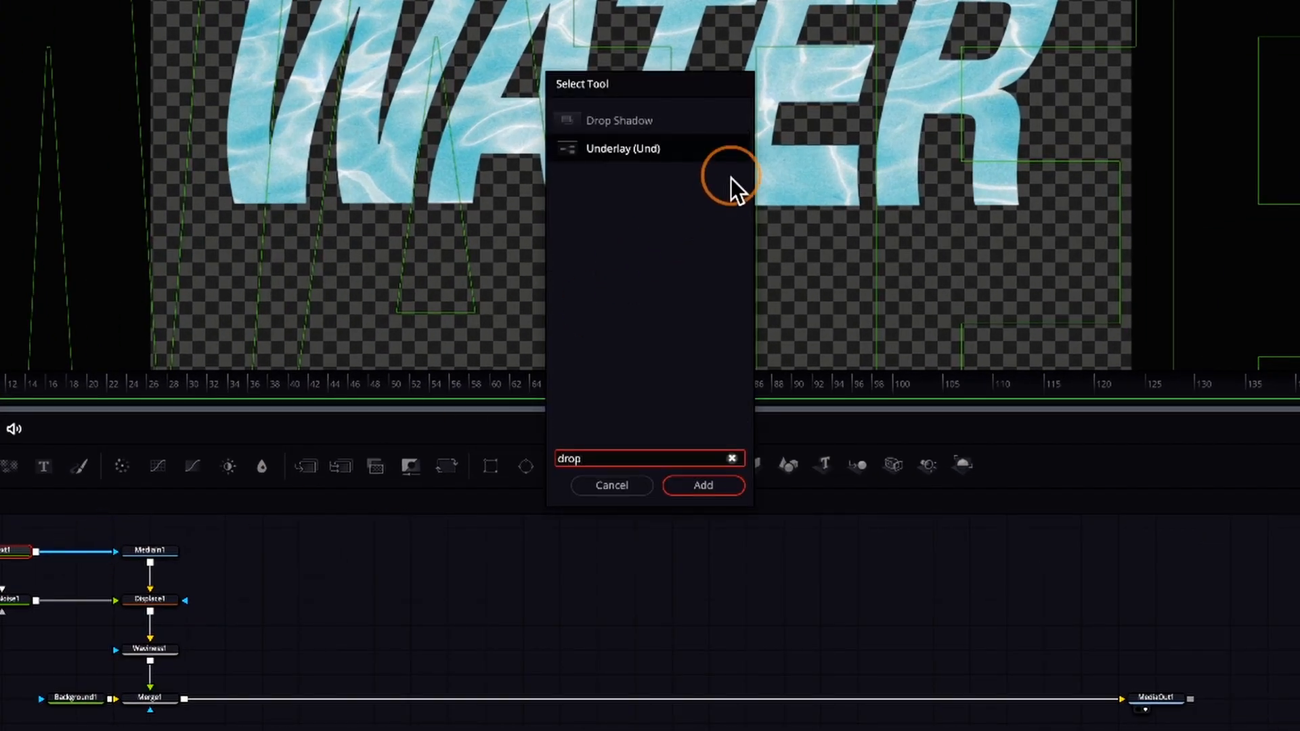
{"action": "left_click", "coordinate": [644, 126]}
{"action": "left_click", "coordinate": [715, 491]}
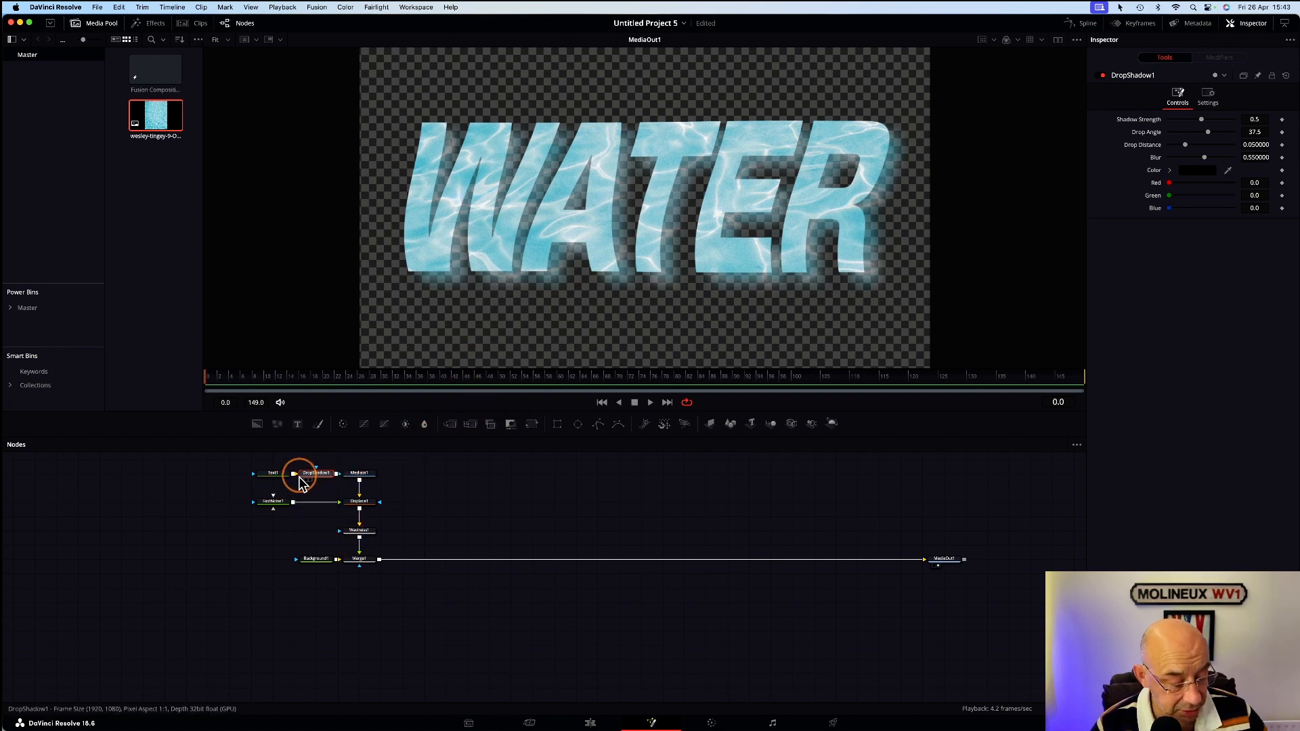
Step: Set FastNoise1's detail to 8.11, contrast to 1.89 and brightness to 1.0
{"action": "left_click", "coordinate": [269, 505]}
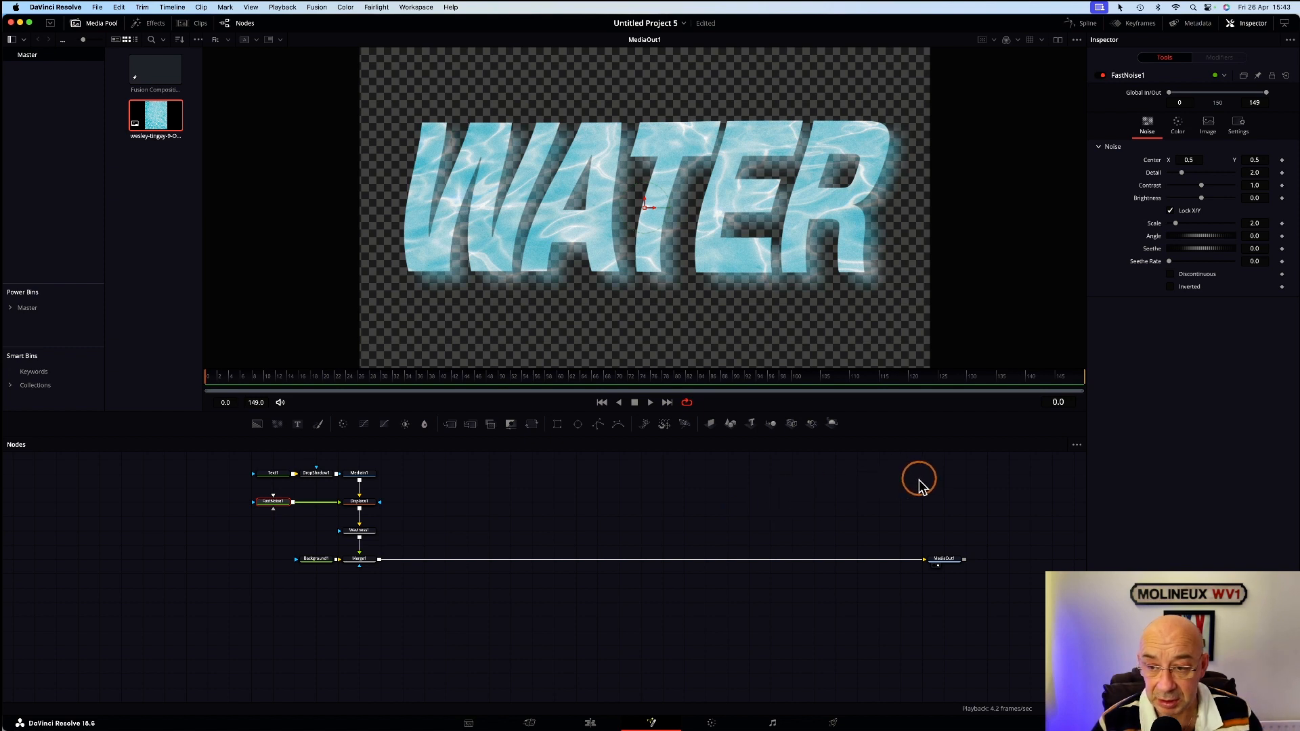
{"action": "left_click", "coordinate": [1261, 172]}
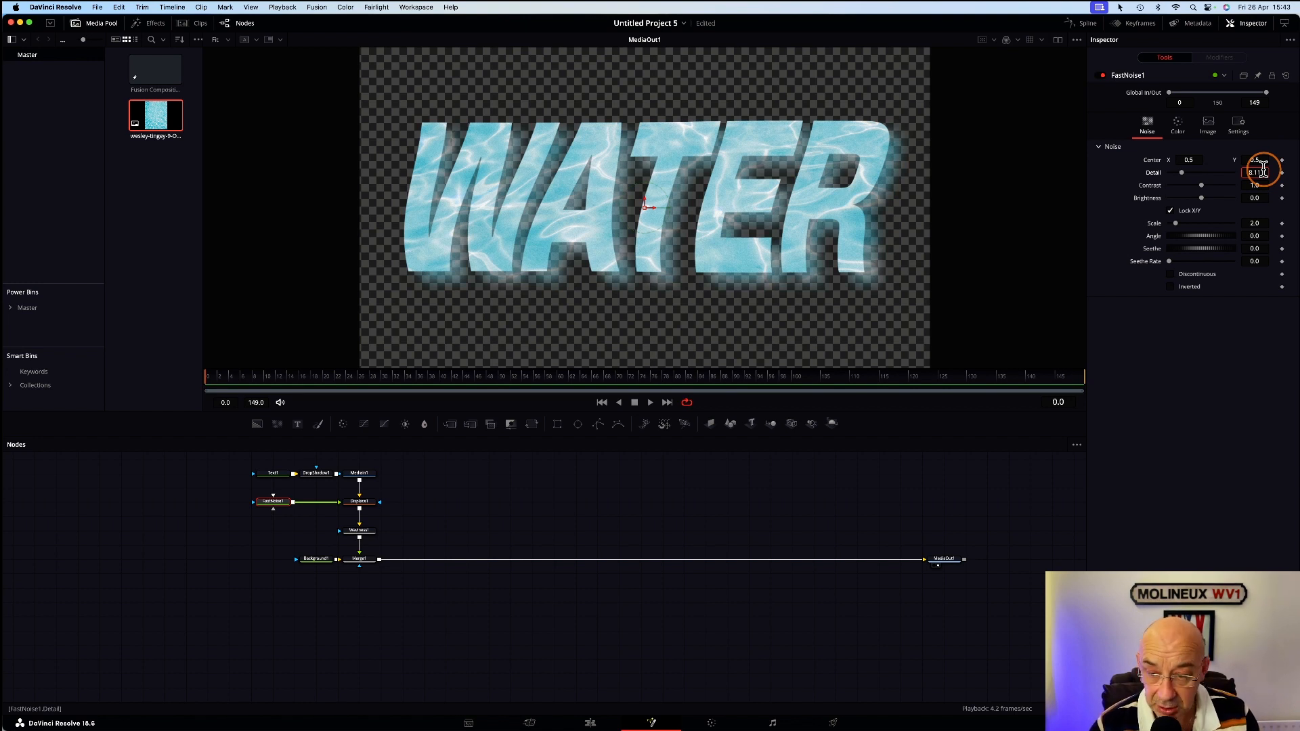
{"action": "type", "text": "8.11"}
{"action": "key", "text": "Tab"}
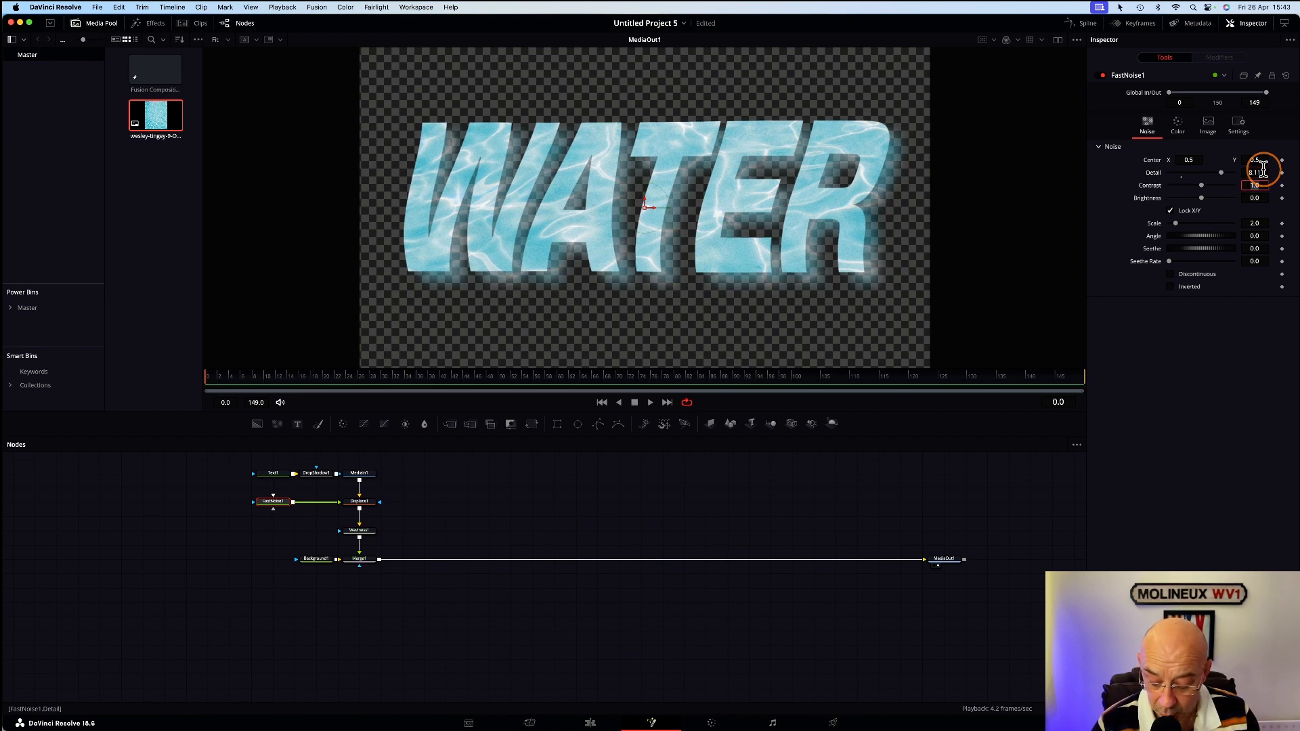
{"action": "type", "text": "1.89"}
{"action": "key", "text": "Tab"}
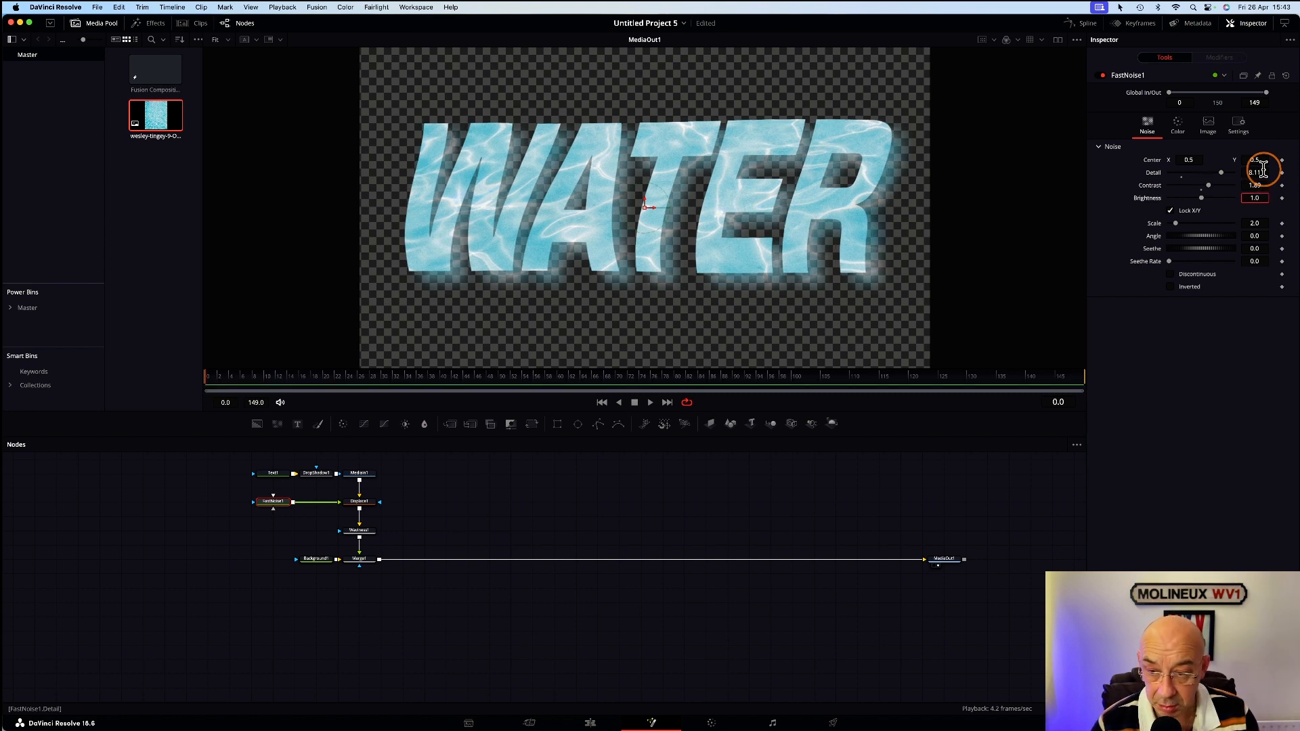
{"action": "type", "text": "1.0"}
{"action": "key", "text": "Tab"}
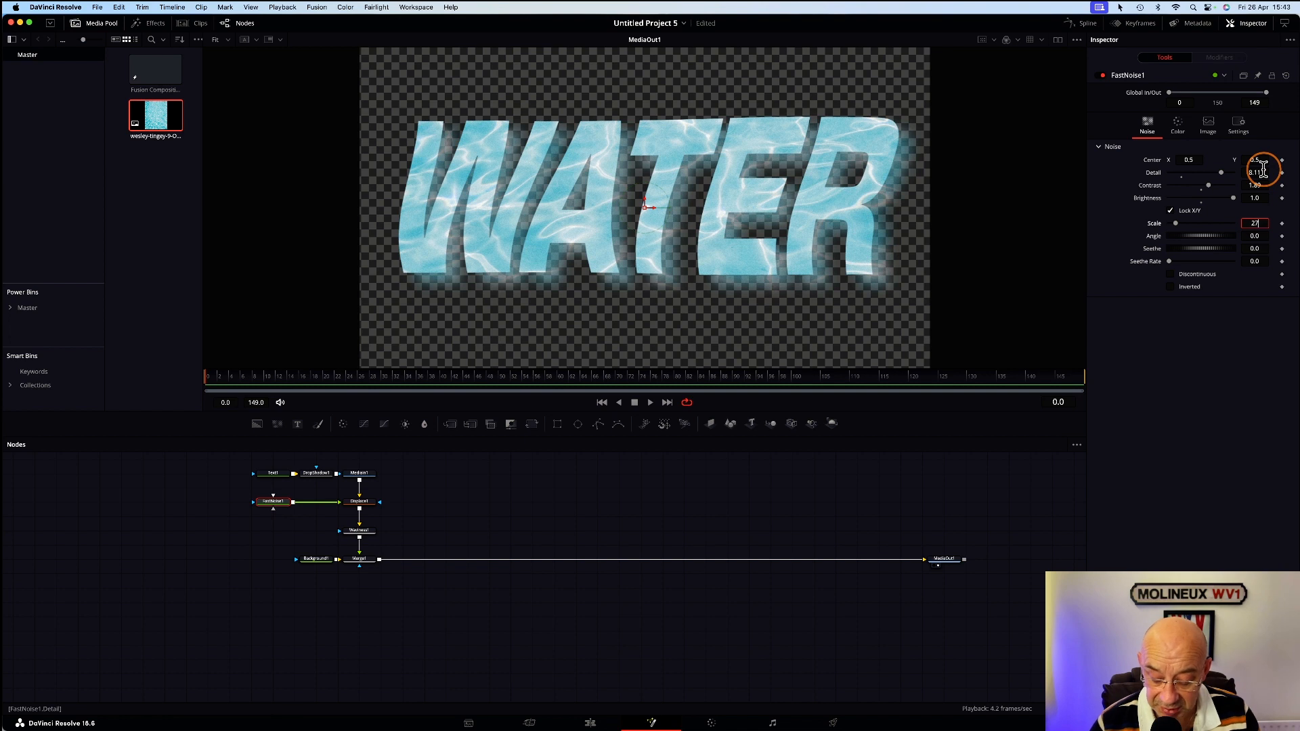
Step: Set FastNoise1's scale to 27.5, angle to 90, seethe to 50 and seethe rate to 0.551
{"action": "type", "text": "27.5"}
{"action": "key", "text": "Tab"}
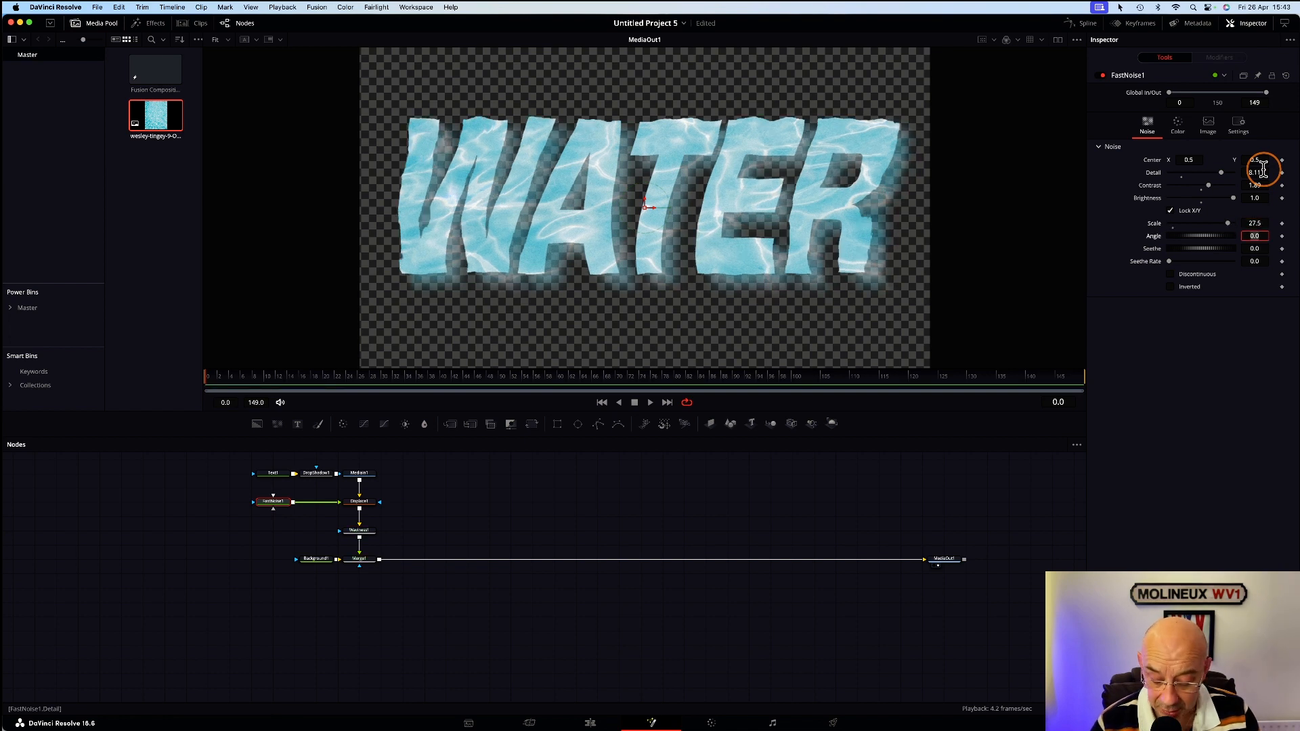
{"action": "type", "text": "90"}
{"action": "key", "text": "Tab"}
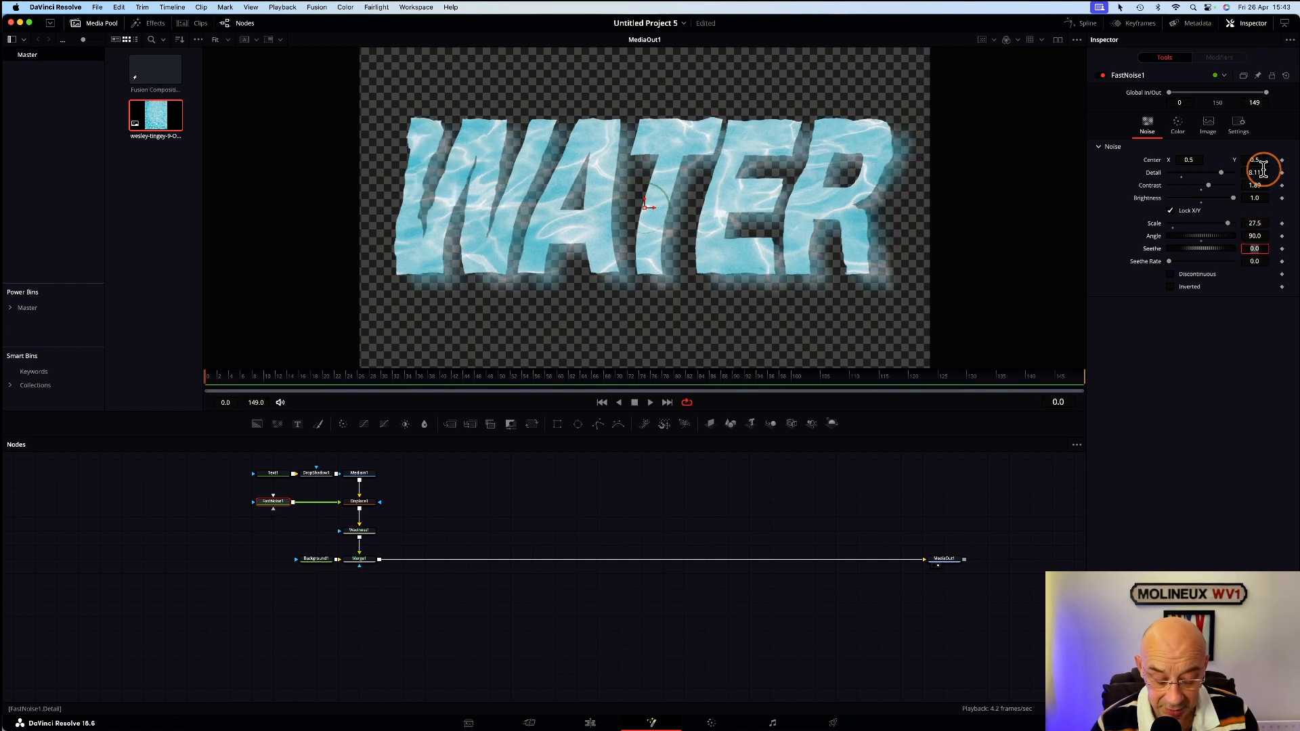
{"action": "type", "text": "50"}
{"action": "key", "text": "Tab"}
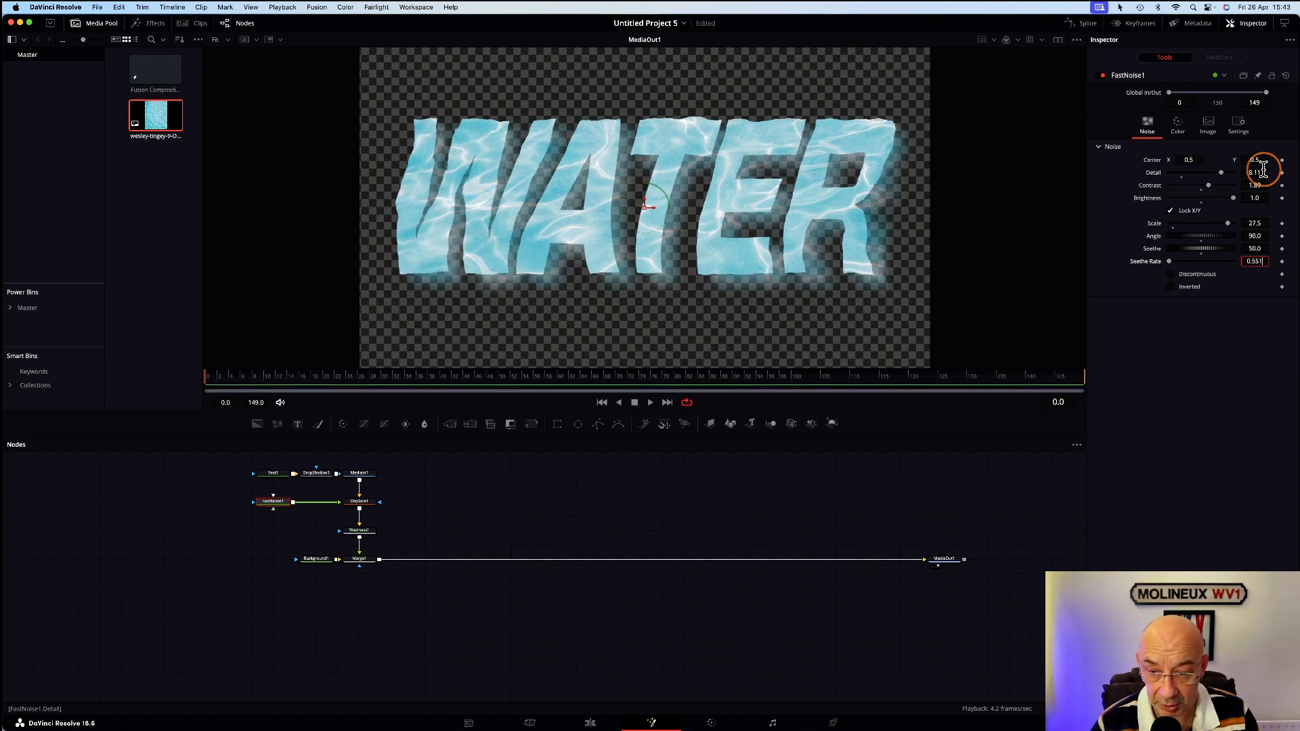
{"action": "key", "text": "Tab"}
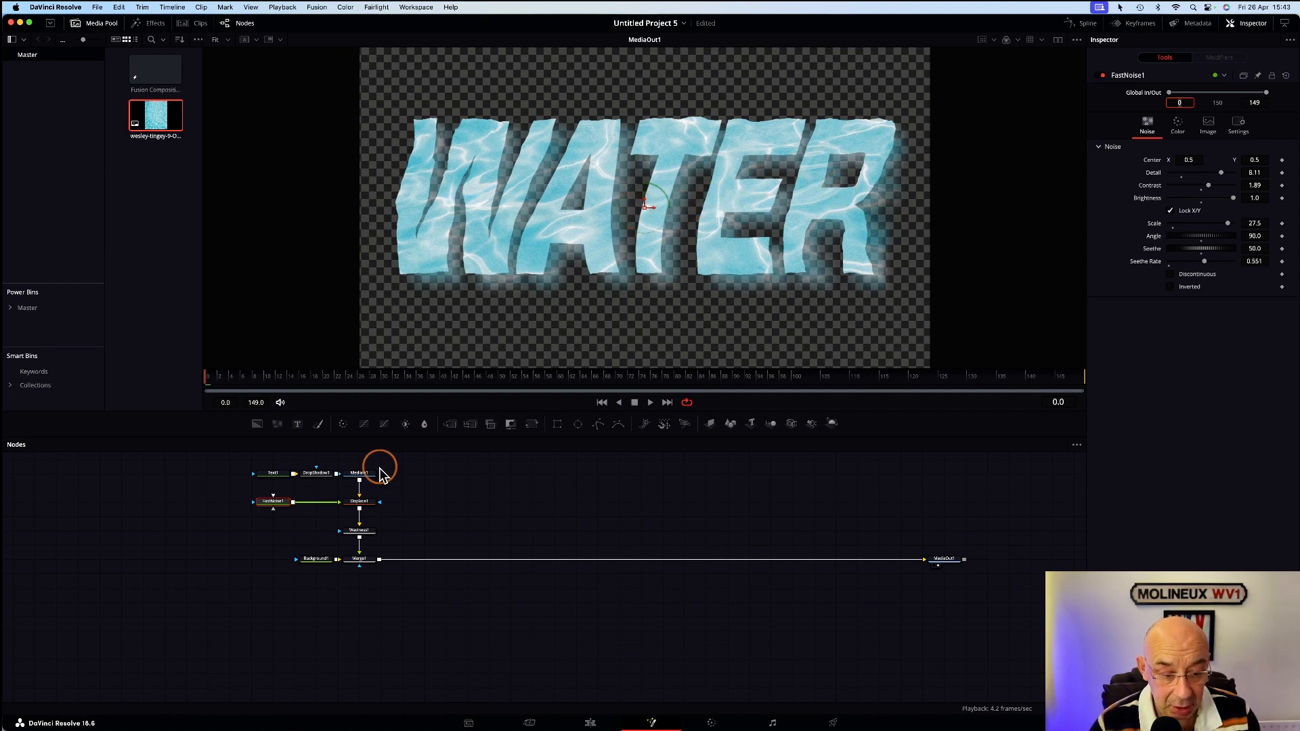
Step: Set Displace1's offset to 0.5 and its refraction strength to 0.102
{"action": "left_click", "coordinate": [356, 509]}
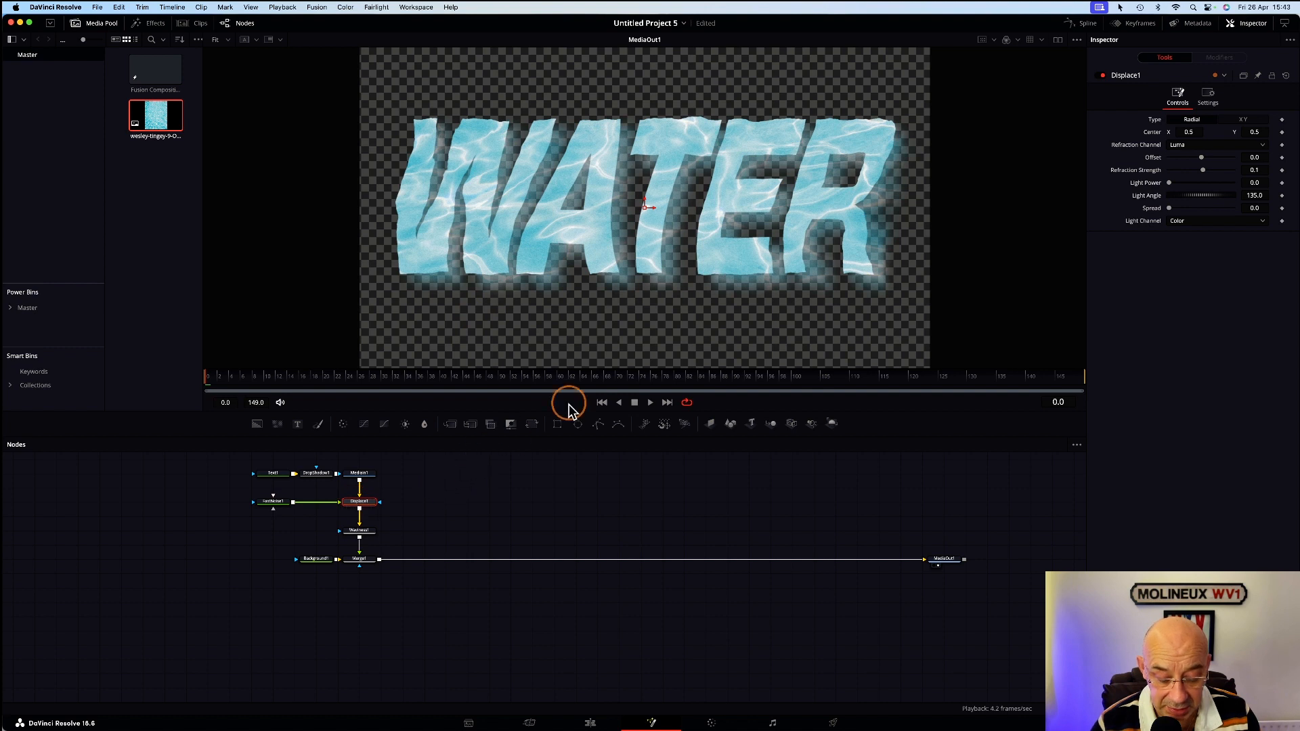
{"action": "left_click", "coordinate": [1259, 169]}
{"action": "left_click", "coordinate": [1265, 155]}
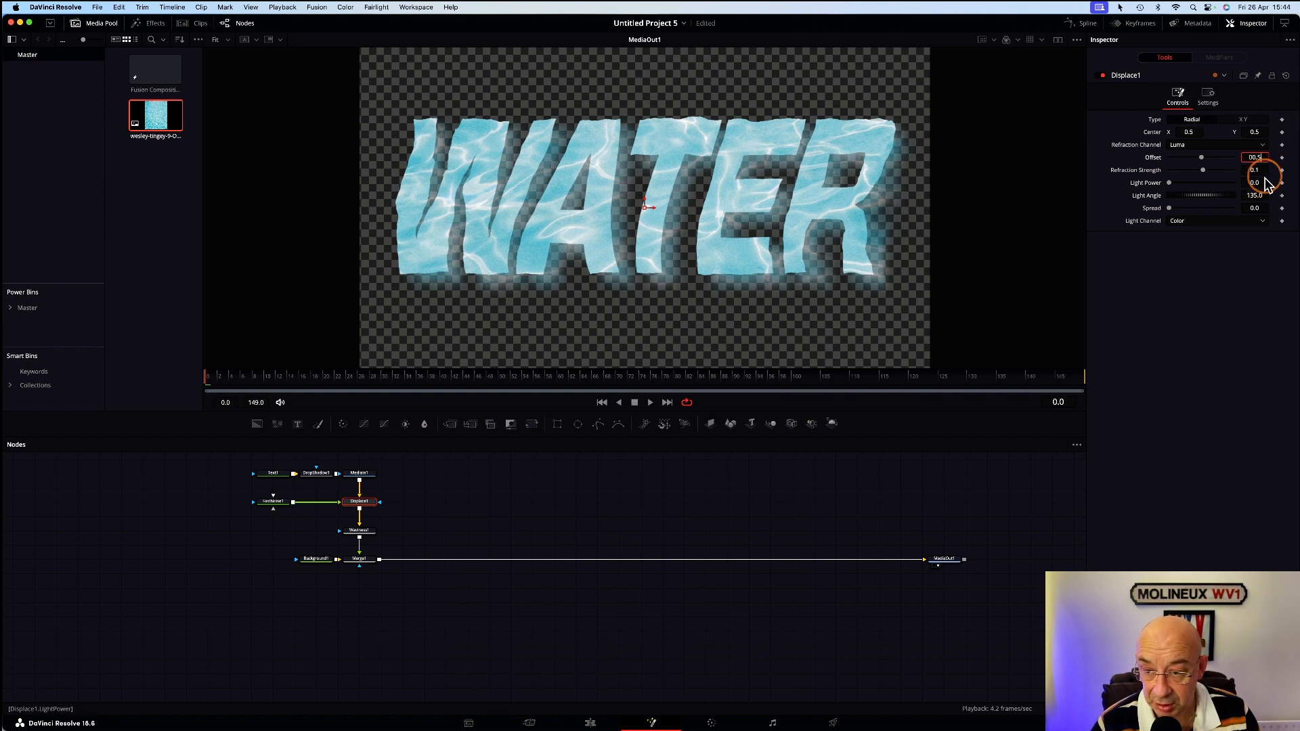
{"action": "left_click", "coordinate": [1263, 170]}
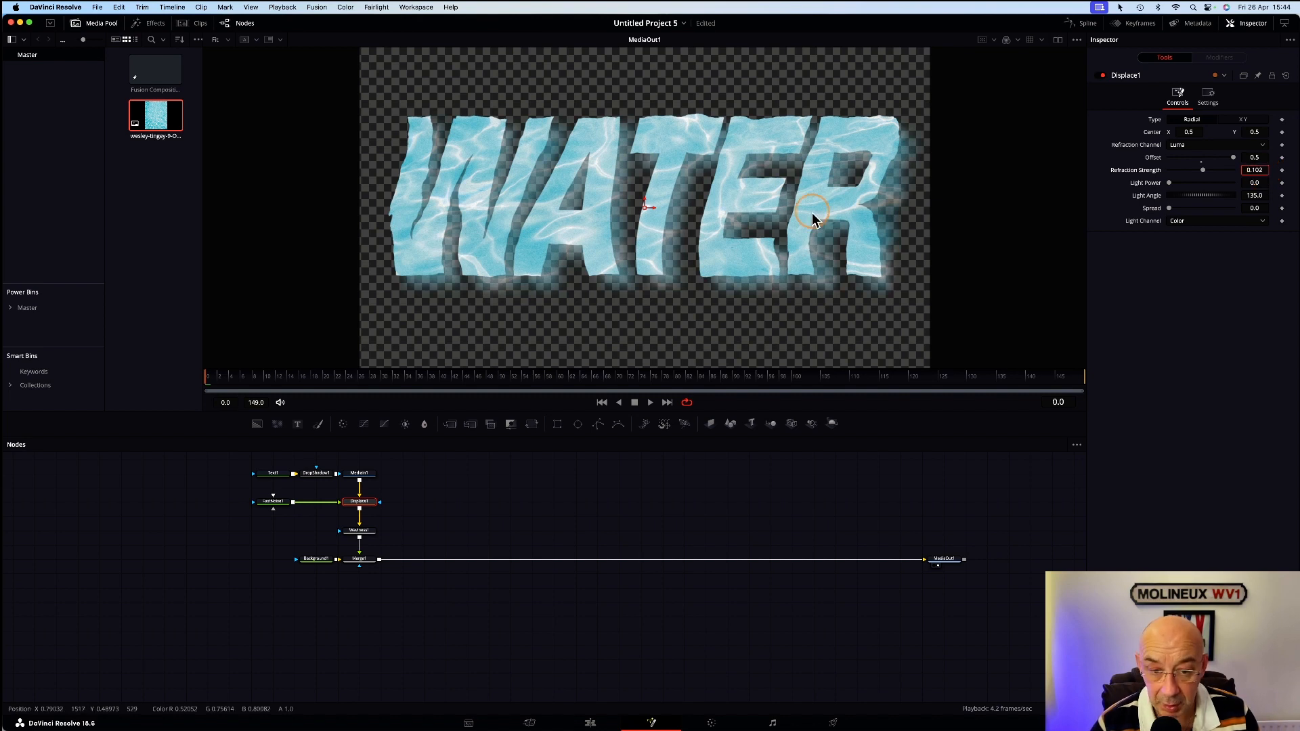
Step: Set Waviness1's scale to 45.7, strength to 3.9, phase to 0.724 and speed to 0.087
{"action": "left_click", "coordinate": [361, 531]}
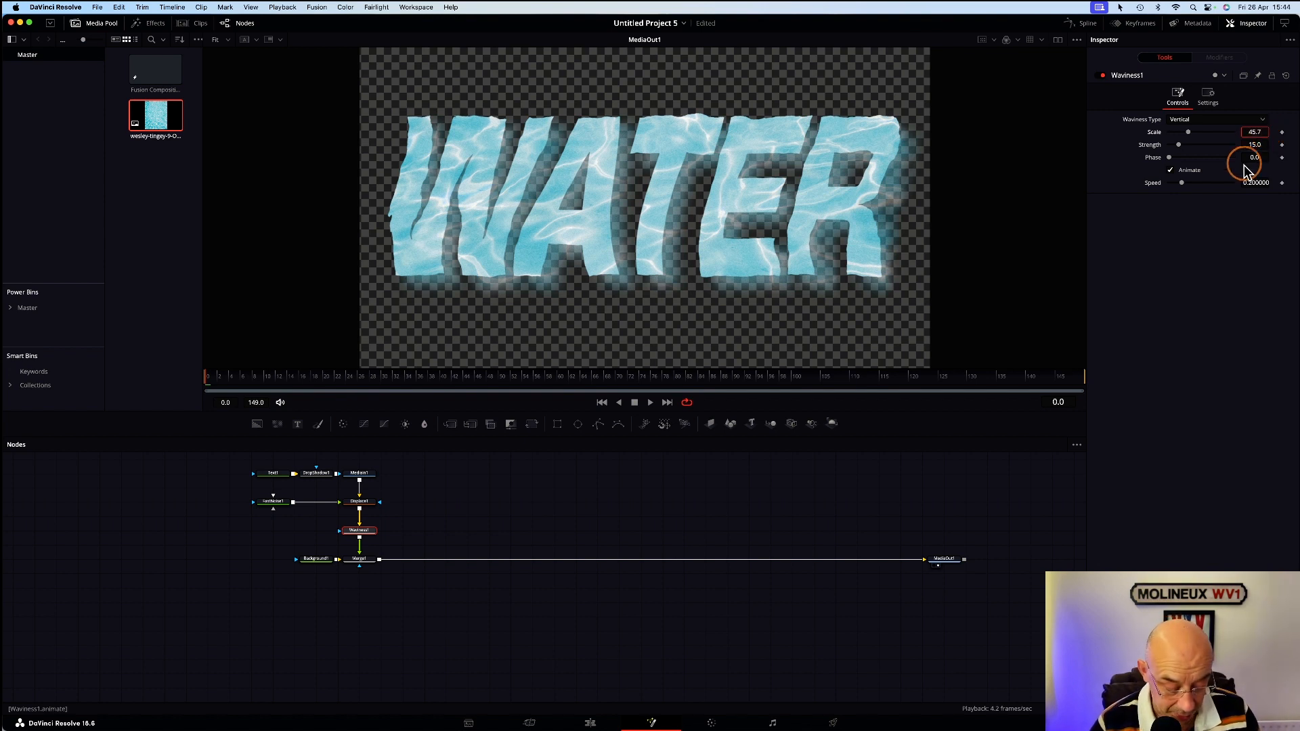
{"action": "left_click", "coordinate": [1259, 144]}
{"action": "key", "text": "Left"}
{"action": "key", "text": "Left"}
{"action": "key", "text": "Left"}
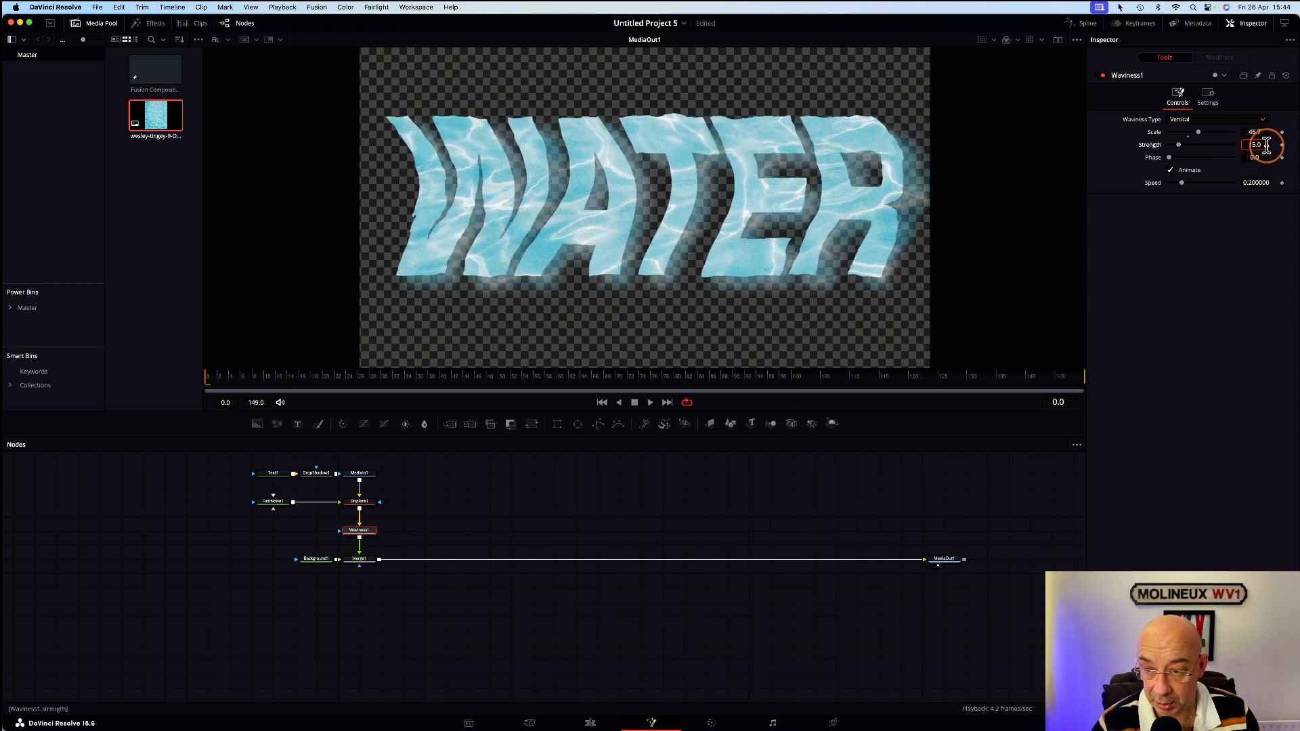
{"action": "key", "text": "Tab"}
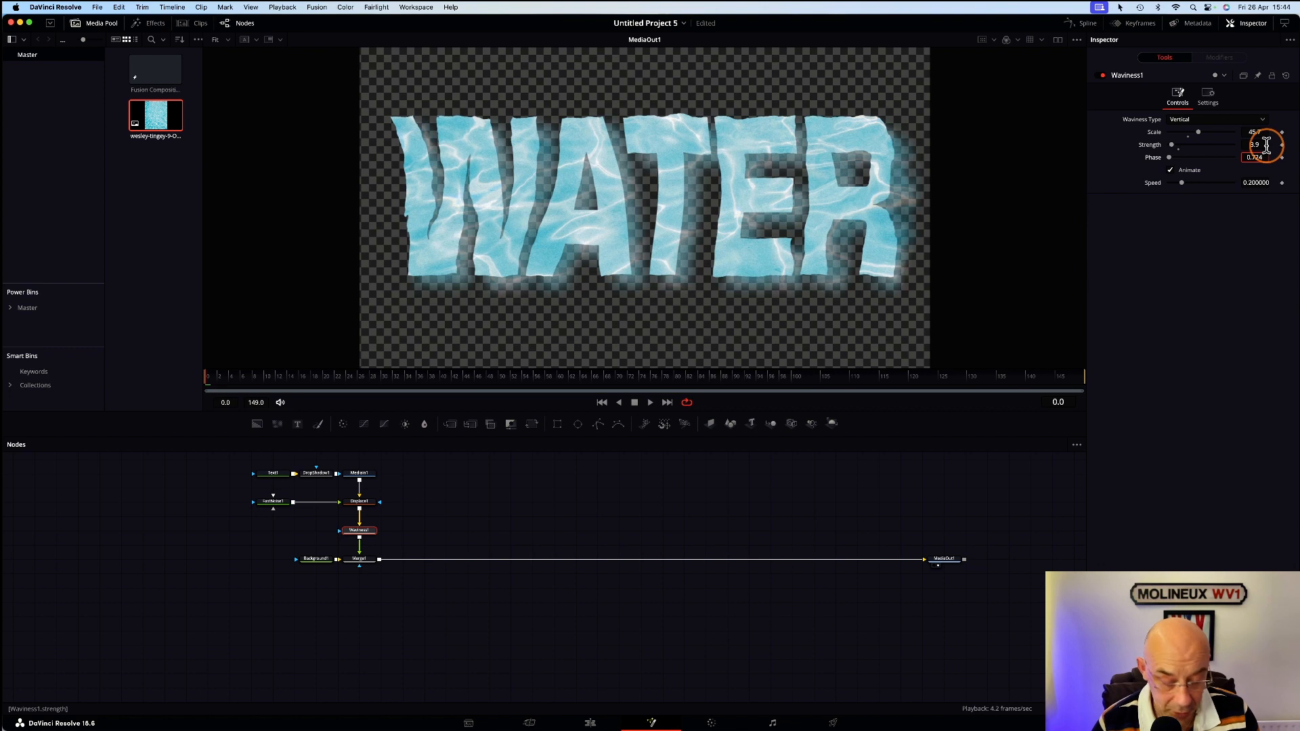
{"action": "key", "text": "Tab"}
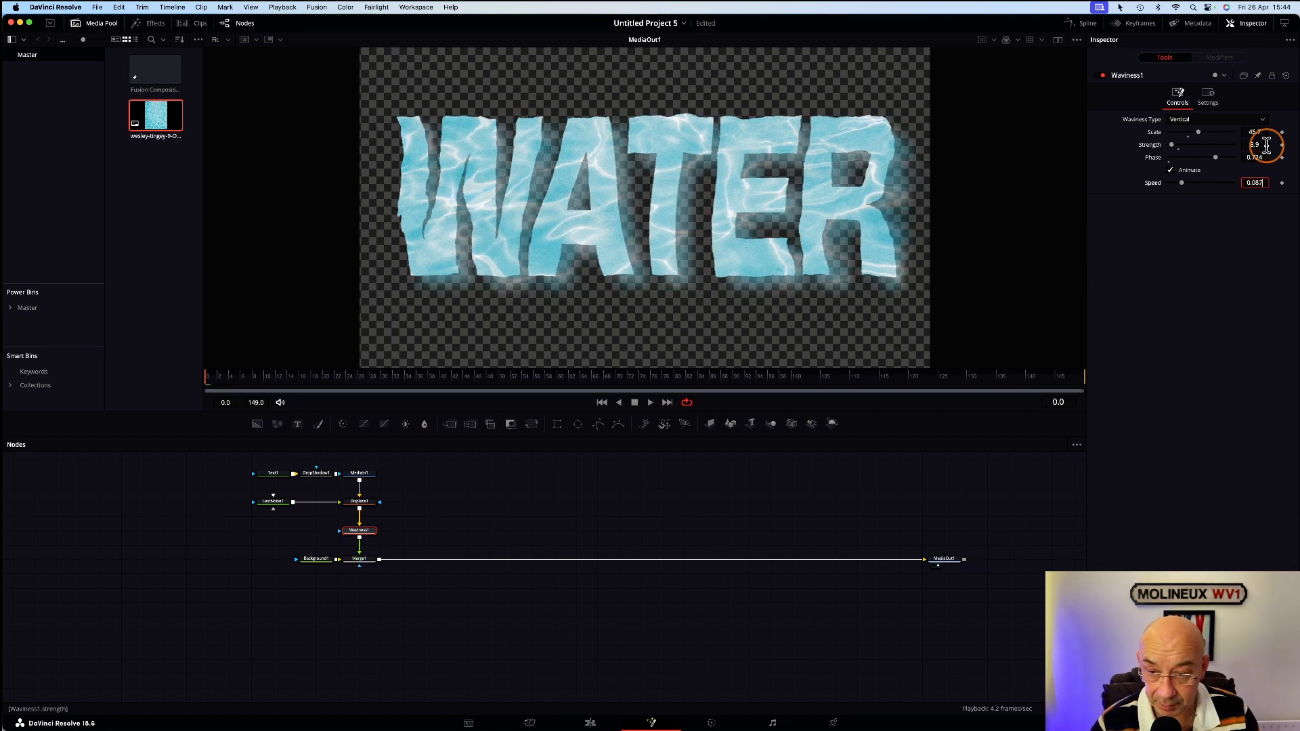
{"action": "key", "text": "Return"}
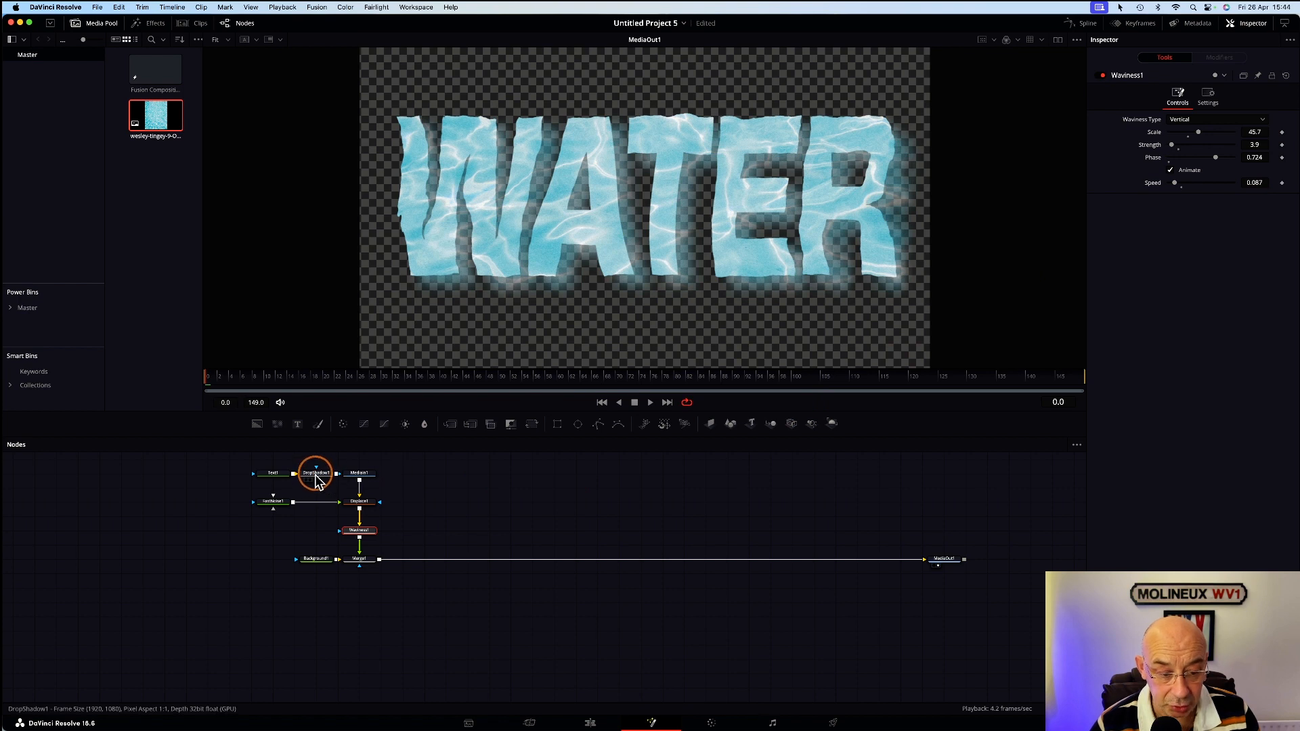
Step: Set DropShadow1's strength to 0.614, drop angle to -90, distance to 0.0173 and blur to 0.181, and play the animation
{"action": "left_click", "coordinate": [316, 474]}
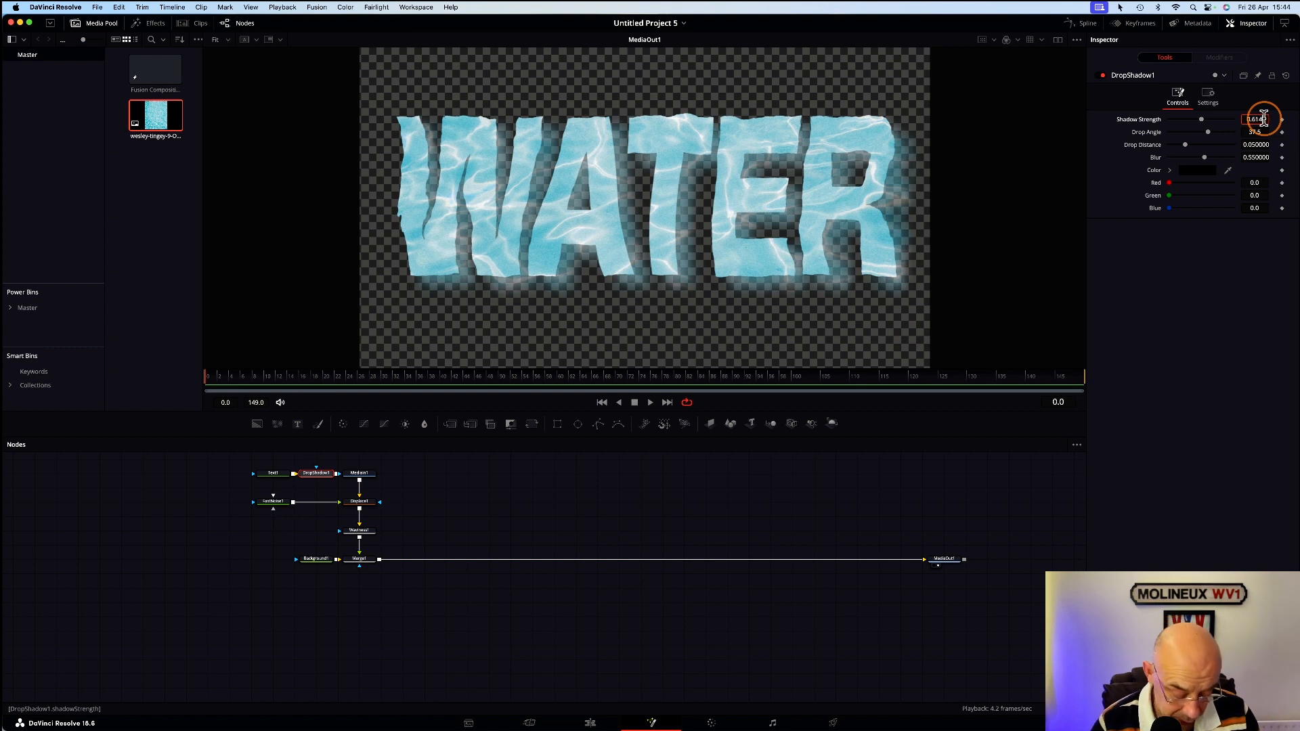
{"action": "key", "text": "Tab"}
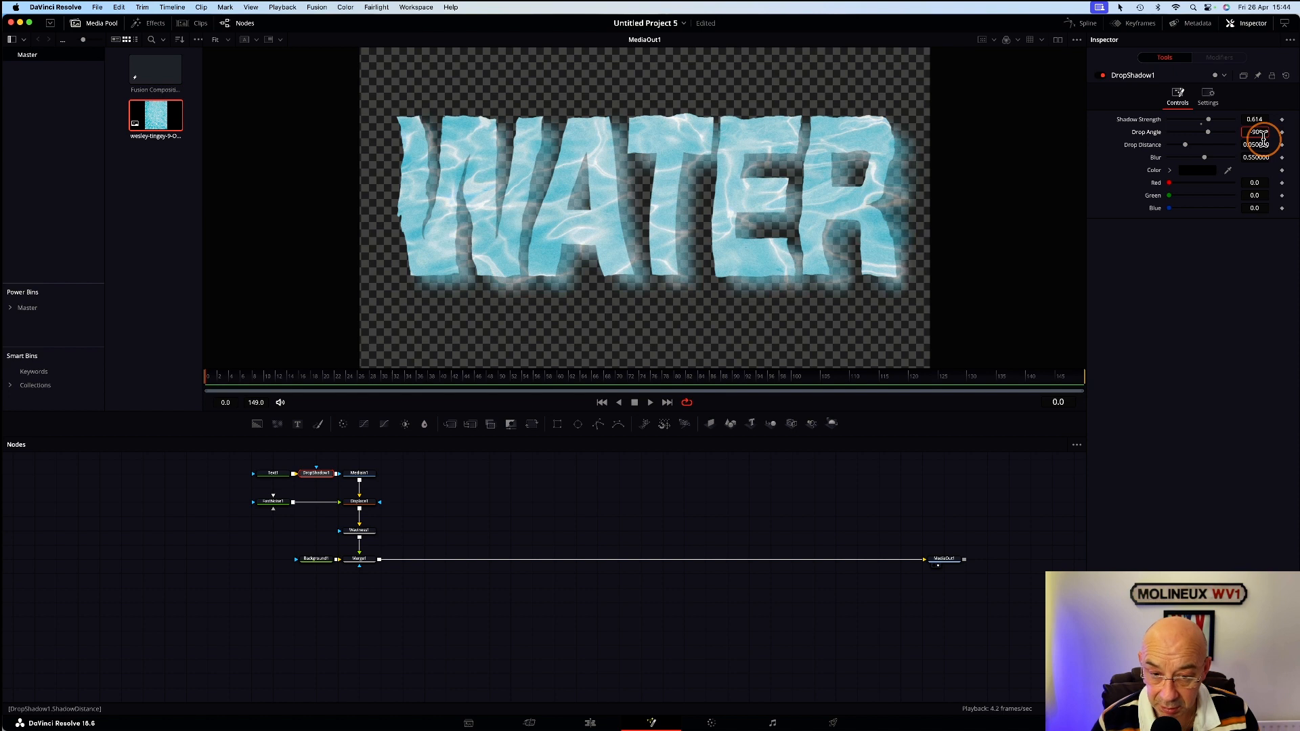
{"action": "key", "text": "Tab"}
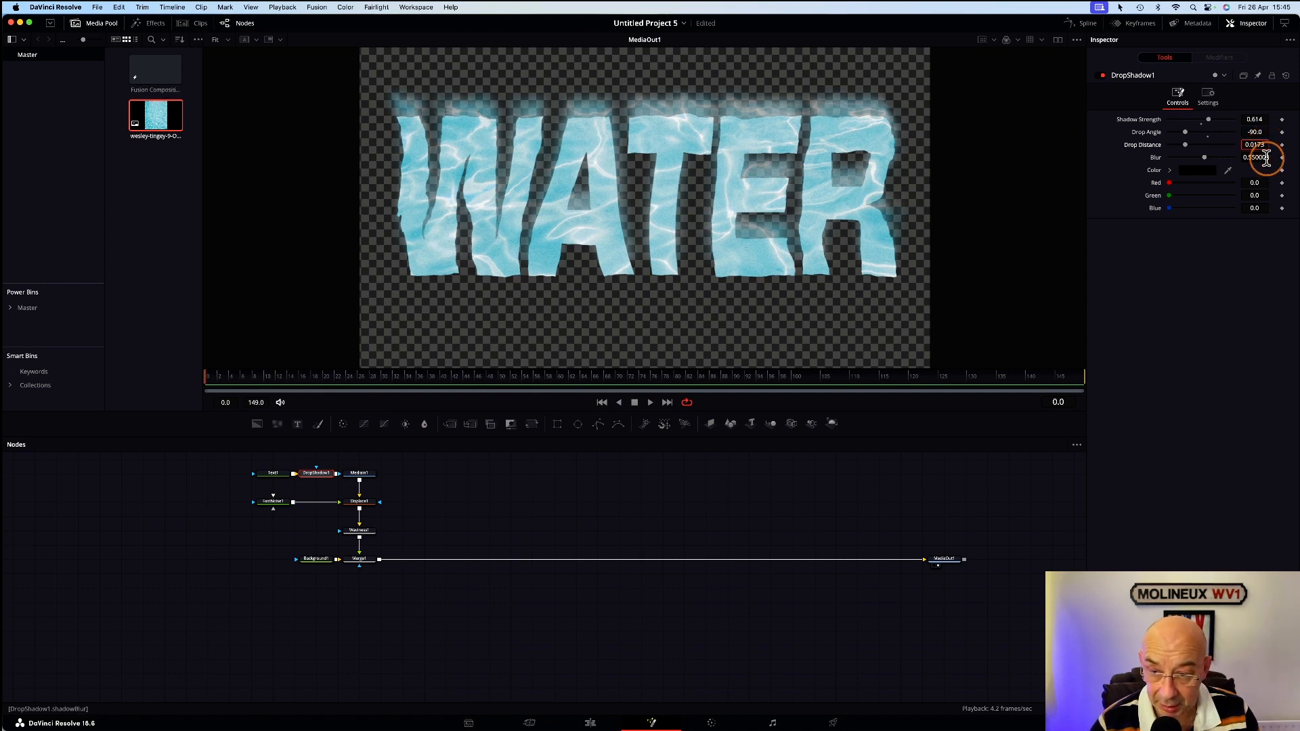
{"action": "key", "text": "Tab"}
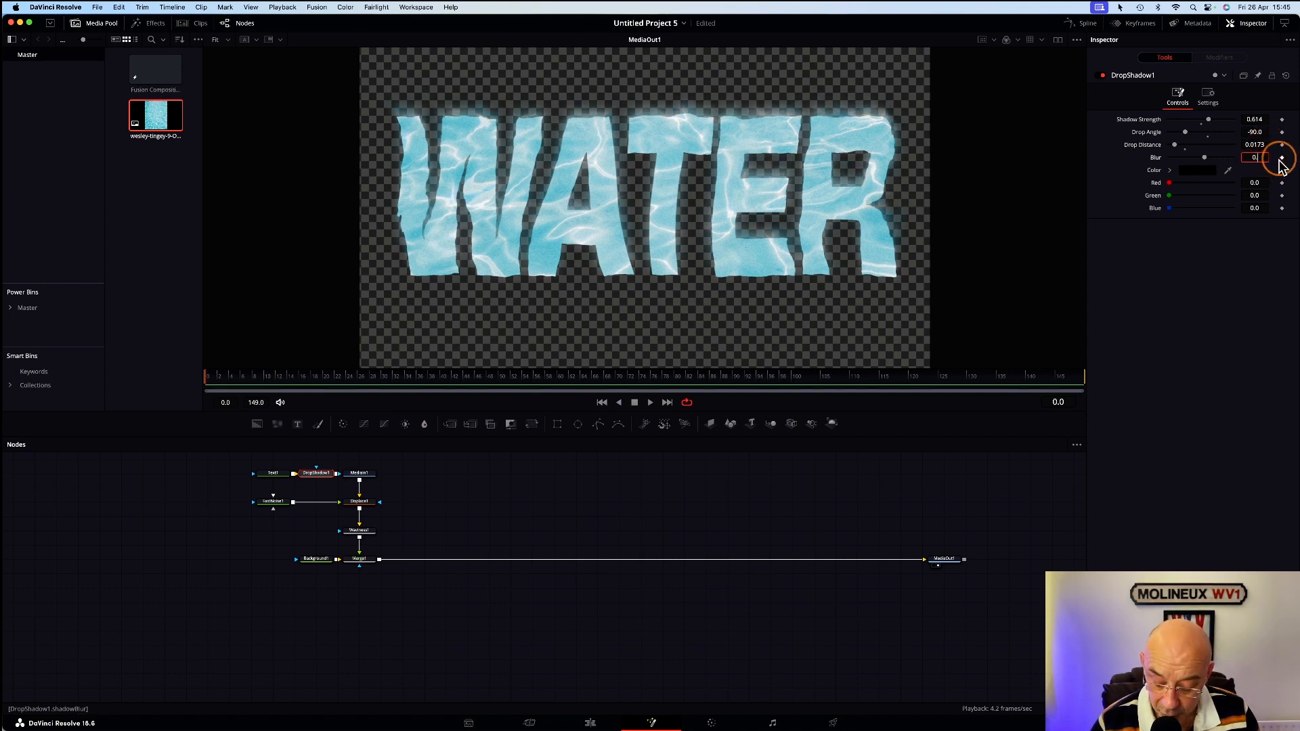
{"action": "left_click", "coordinate": [432, 476]}
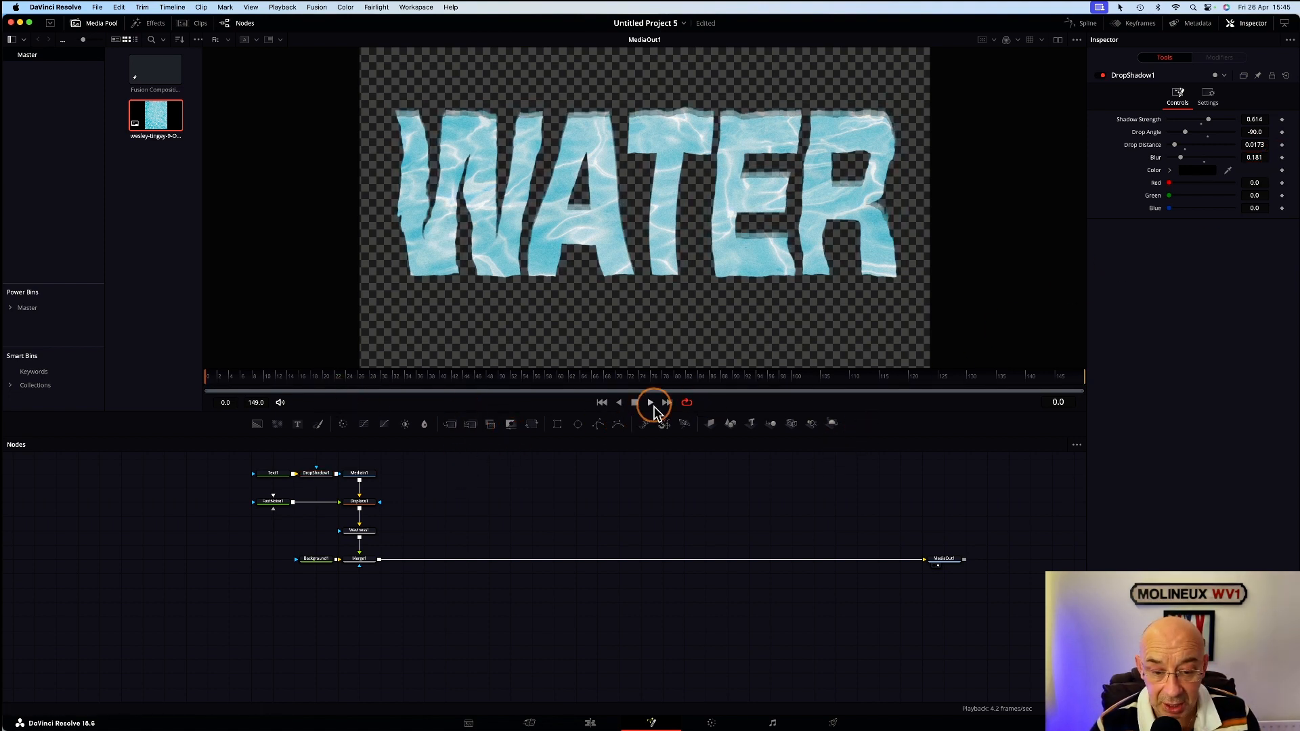
{"action": "left_click", "coordinate": [652, 403]}
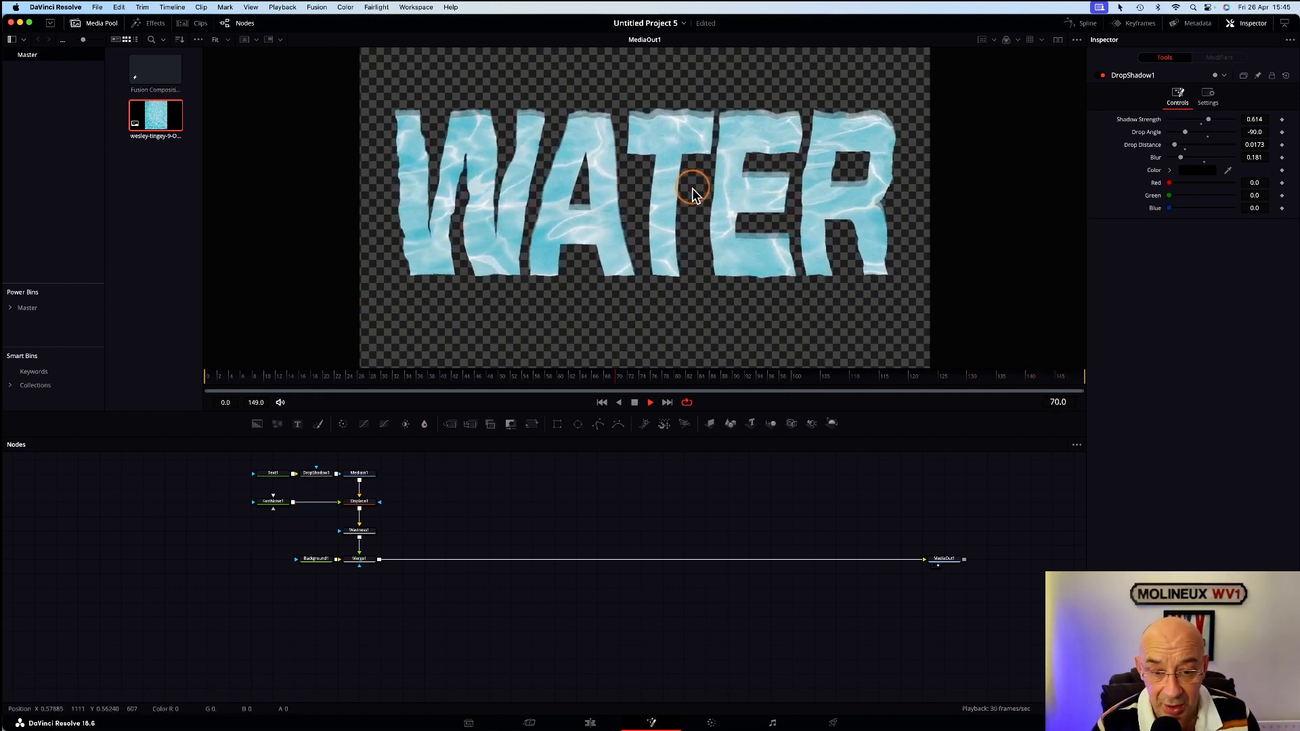
Step: Add a Transform (Xf) node after Merge1
{"action": "left_click", "coordinate": [357, 562]}
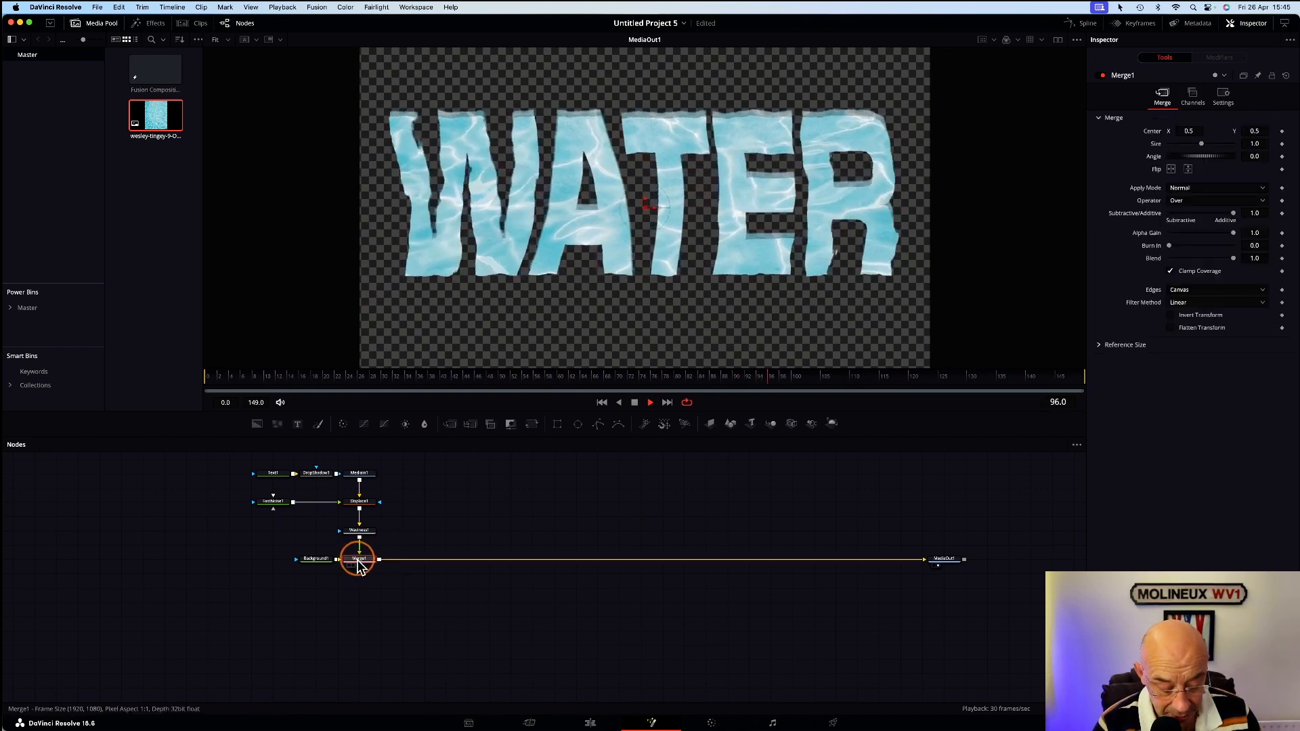
{"action": "key", "text": "shift+space"}
{"action": "type", "text": "xf"}
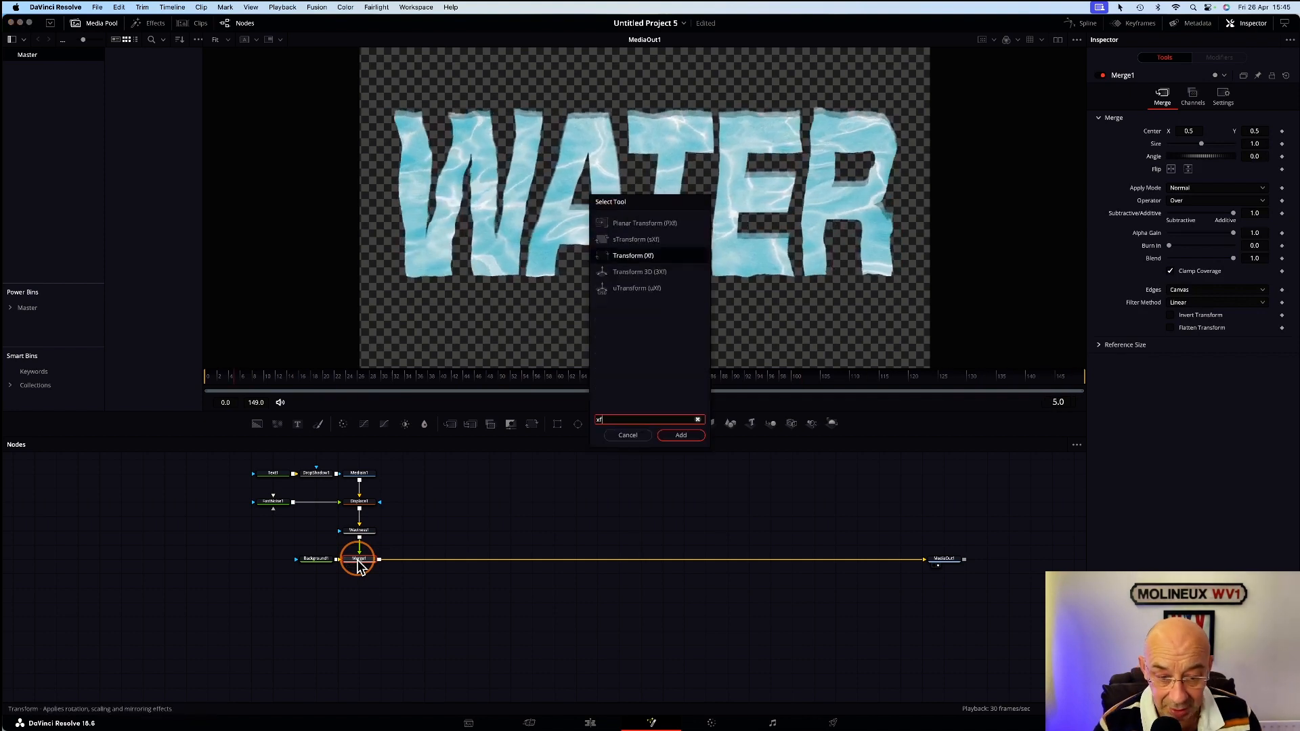
{"action": "left_click", "coordinate": [679, 437]}
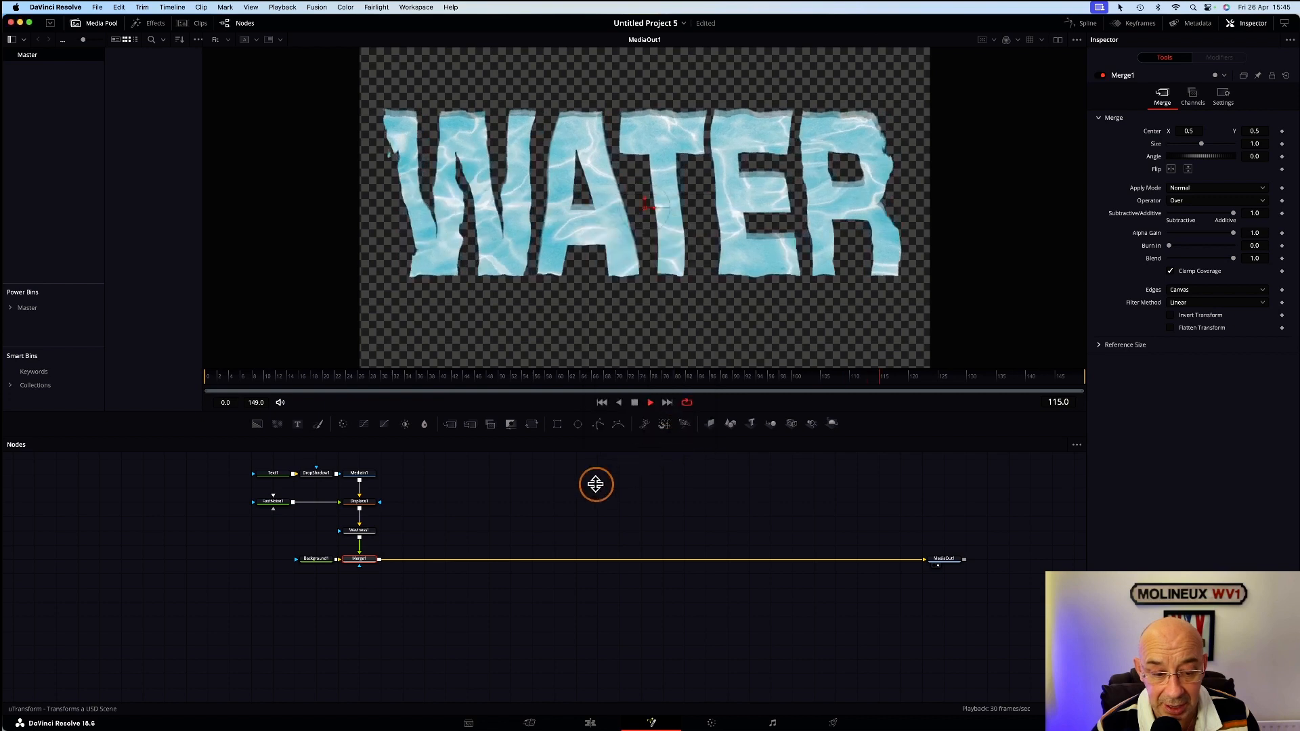
Step: Place the Transform node just after Merge1 in the node chain and set its size to 0.7
{"action": "left_click_drag", "start_coordinate": [406, 559], "coordinate": [431, 561]}
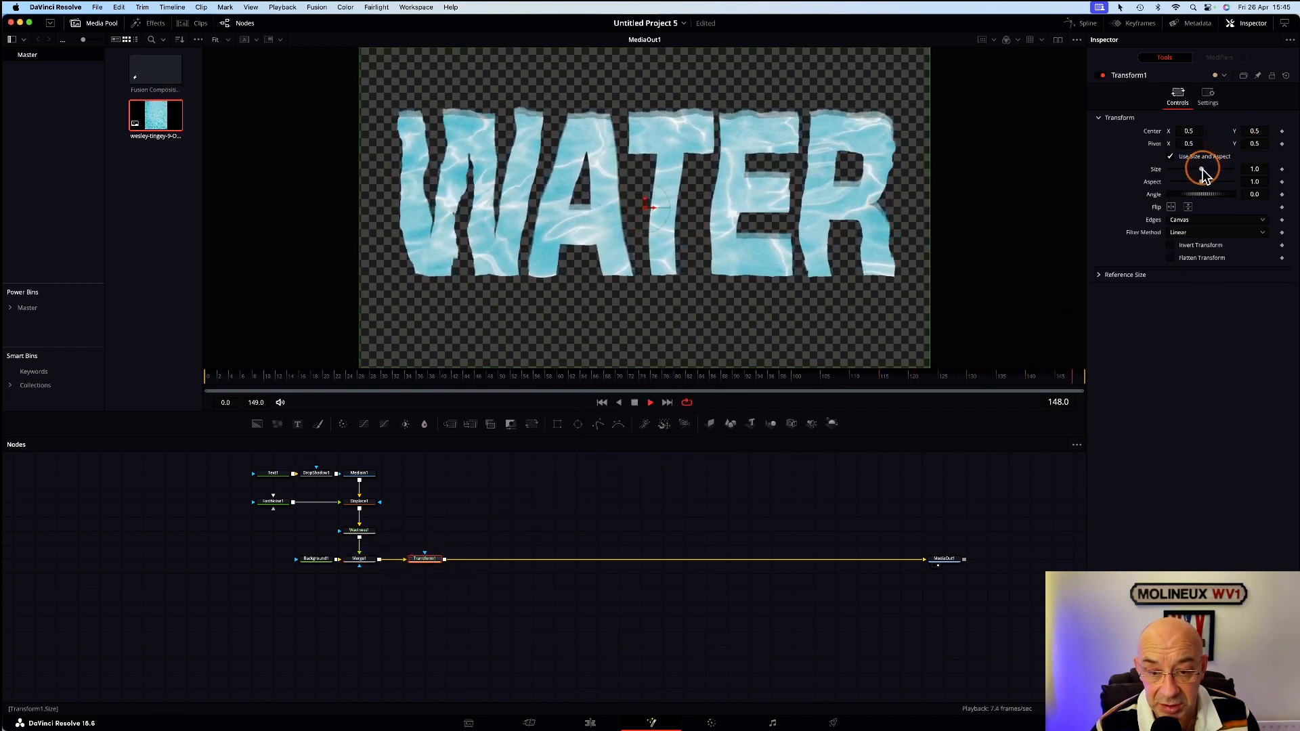
{"action": "left_click_drag", "start_coordinate": [1204, 174], "coordinate": [1195, 174]}
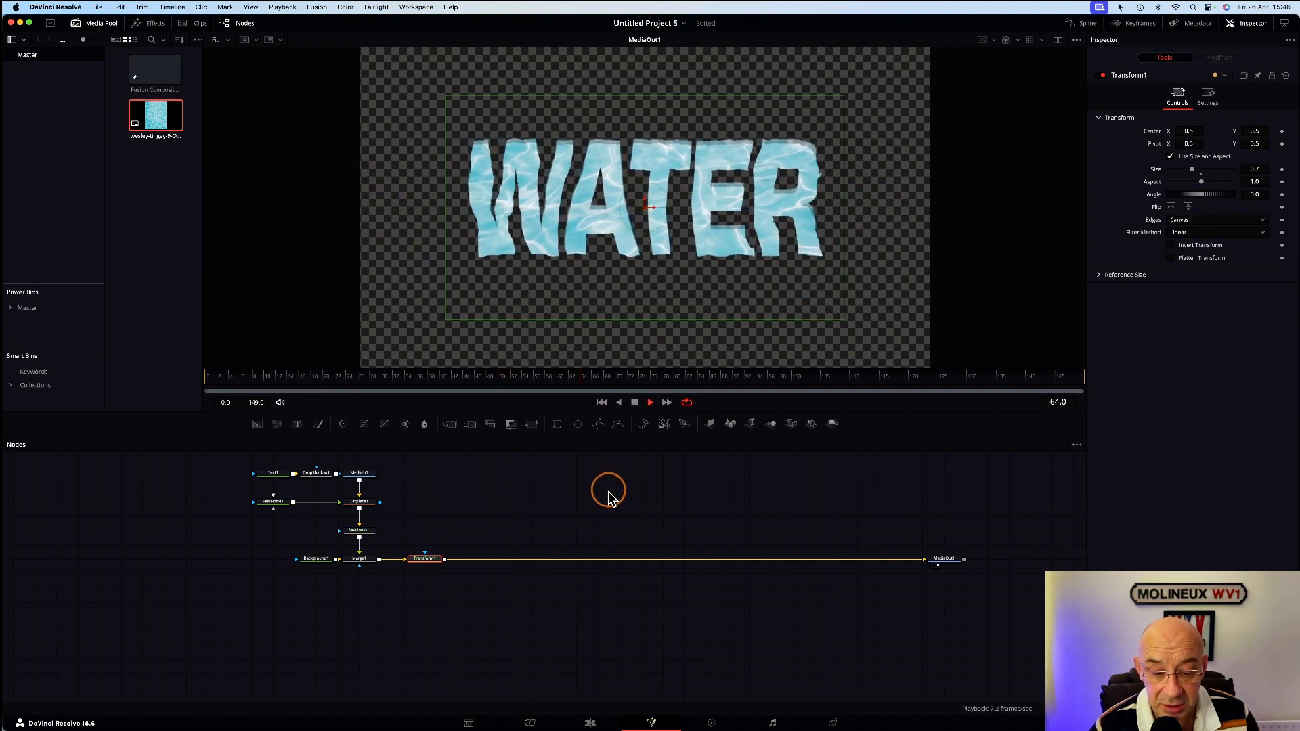
{"action": "left_click", "coordinate": [589, 723]}
{"action": "left_click_drag", "start_coordinate": [162, 88], "coordinate": [377, 570]}
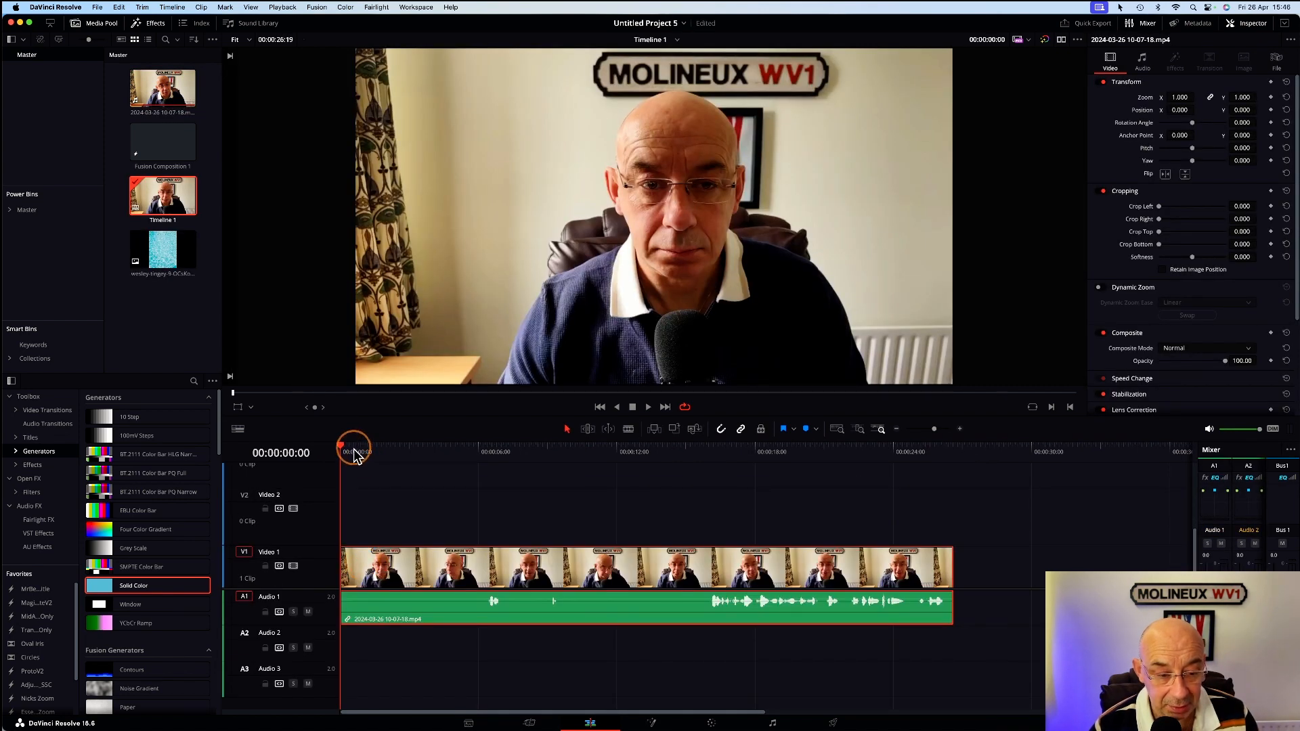
{"action": "left_click_drag", "start_coordinate": [163, 142], "coordinate": [343, 534]}
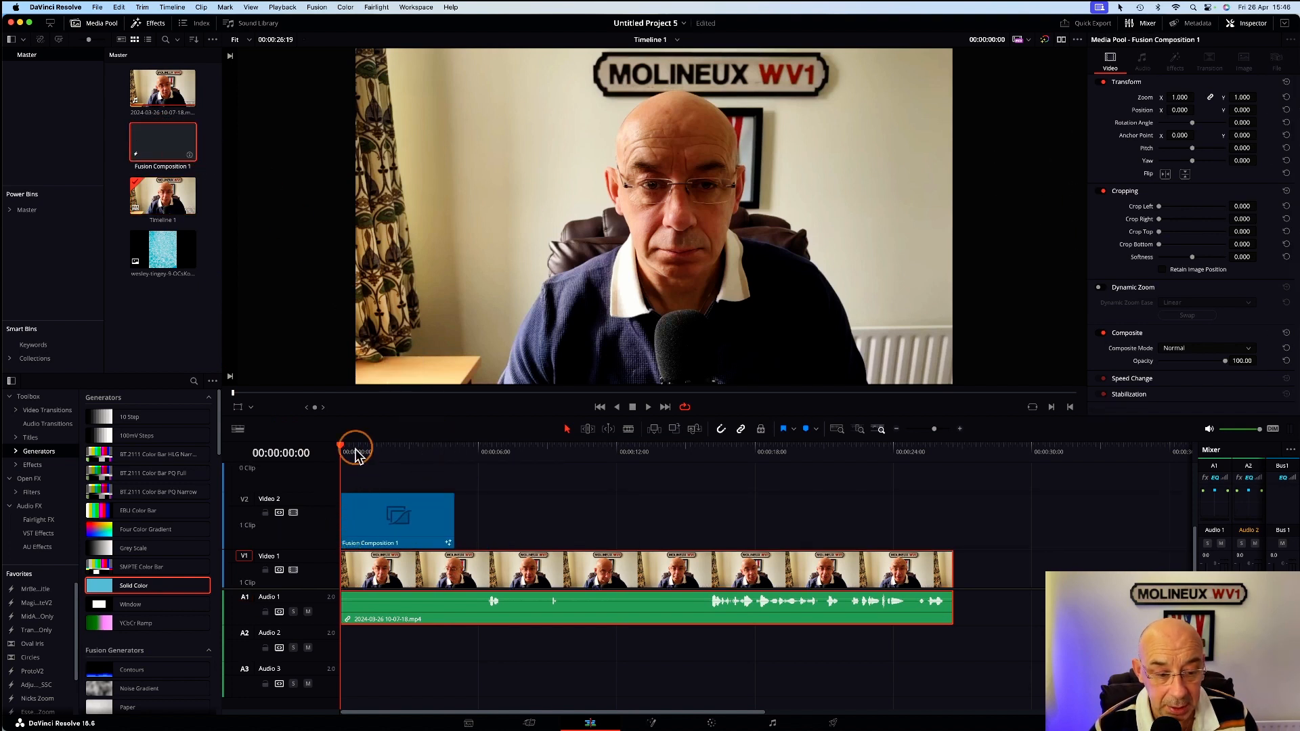
Step: Split the video clip at 00:00:05:00, where the Fusion composition ends, and delete the remainder
{"action": "left_click", "coordinate": [458, 452]}
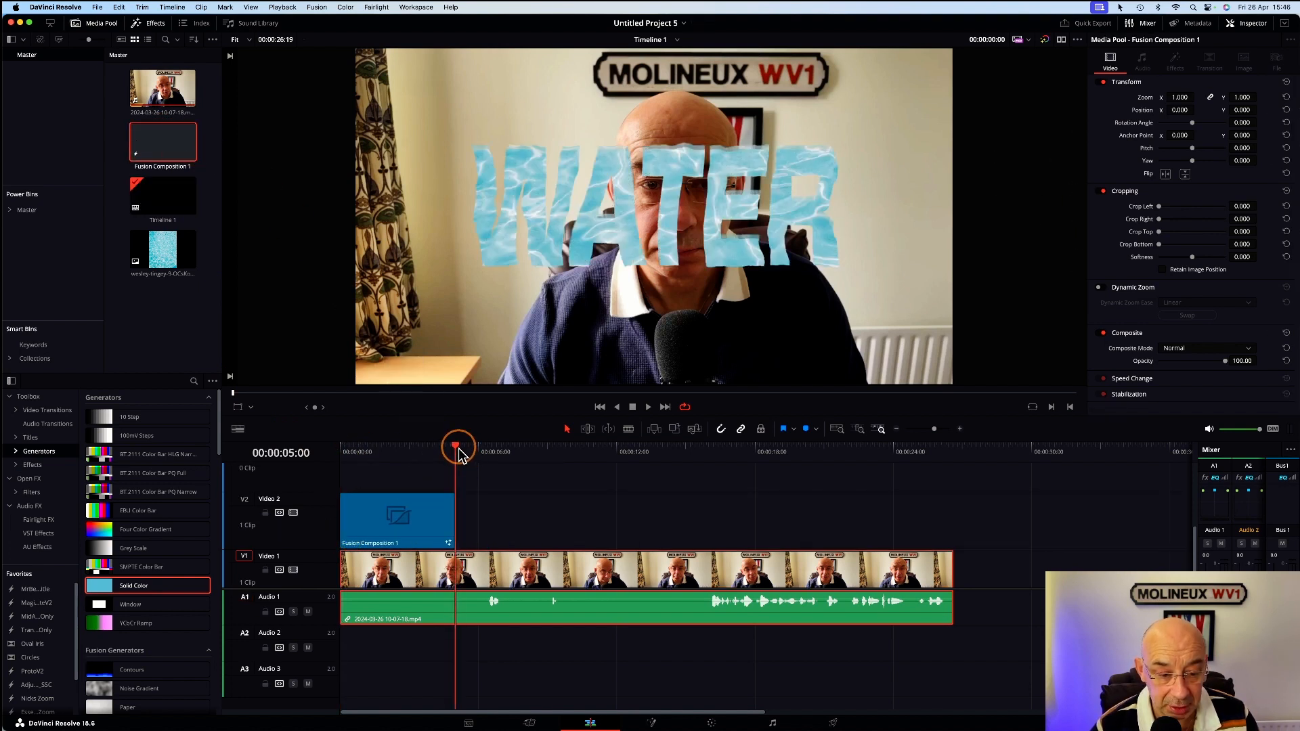
{"action": "key", "text": "super+b"}
{"action": "left_click", "coordinate": [516, 581]}
{"action": "key", "text": "Delete"}
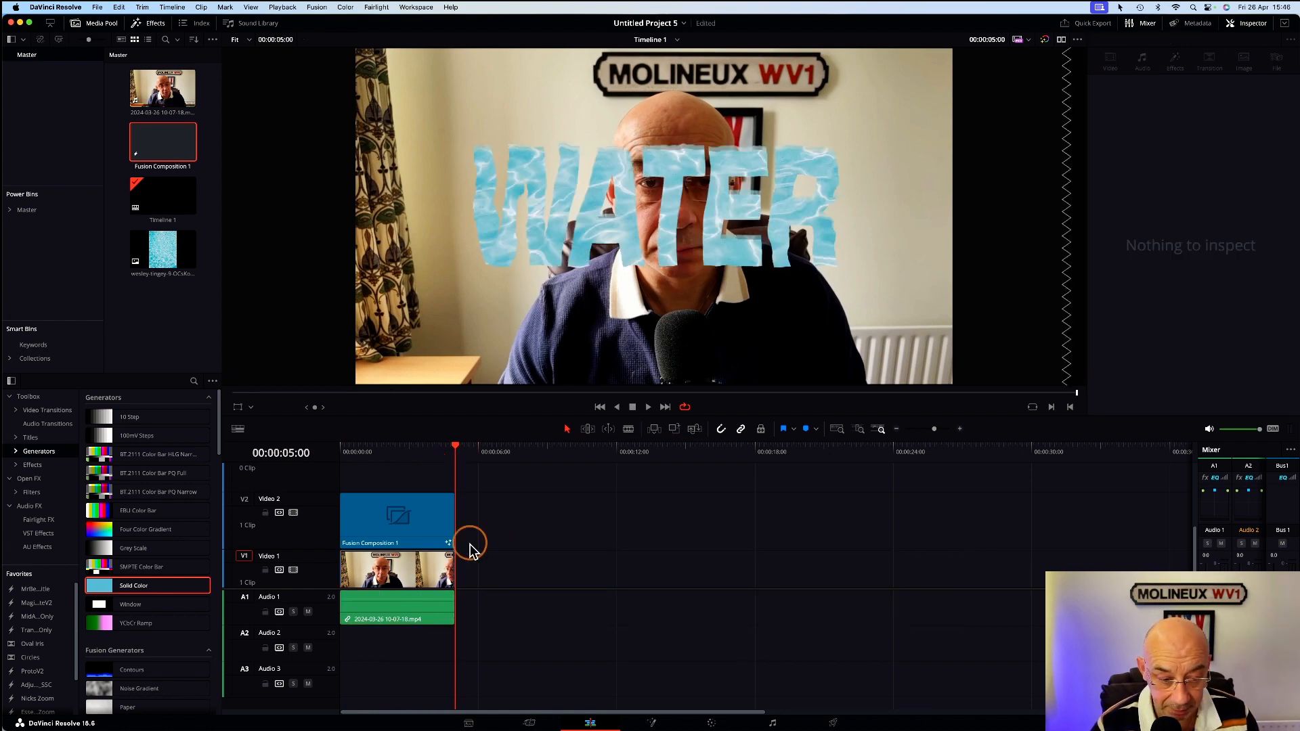
Step: Show the on-screen transform controls for Fusion Composition 1, set its zoom to 0.6 and rotate it about 30.2 degrees
{"action": "left_click", "coordinate": [360, 451]}
{"action": "left_click", "coordinate": [402, 520]}
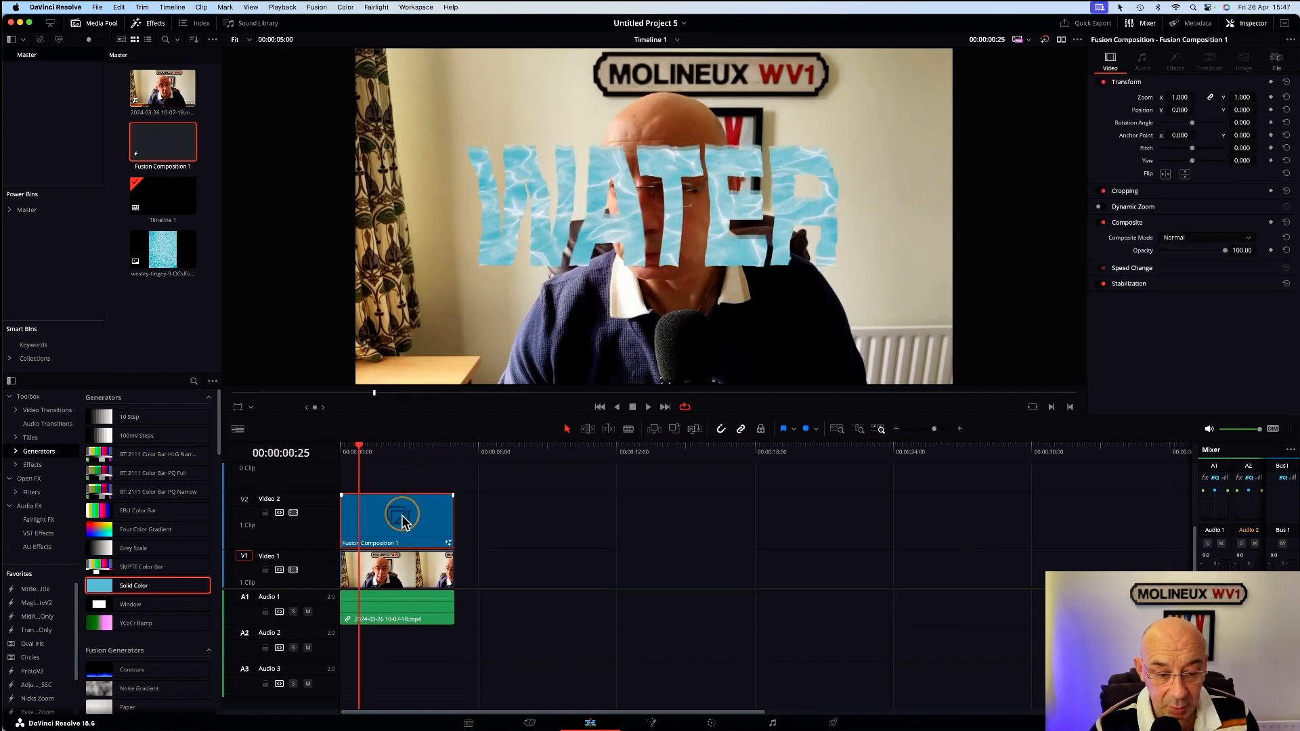
{"action": "left_click", "coordinate": [239, 408]}
{"action": "left_click", "coordinate": [266, 424]}
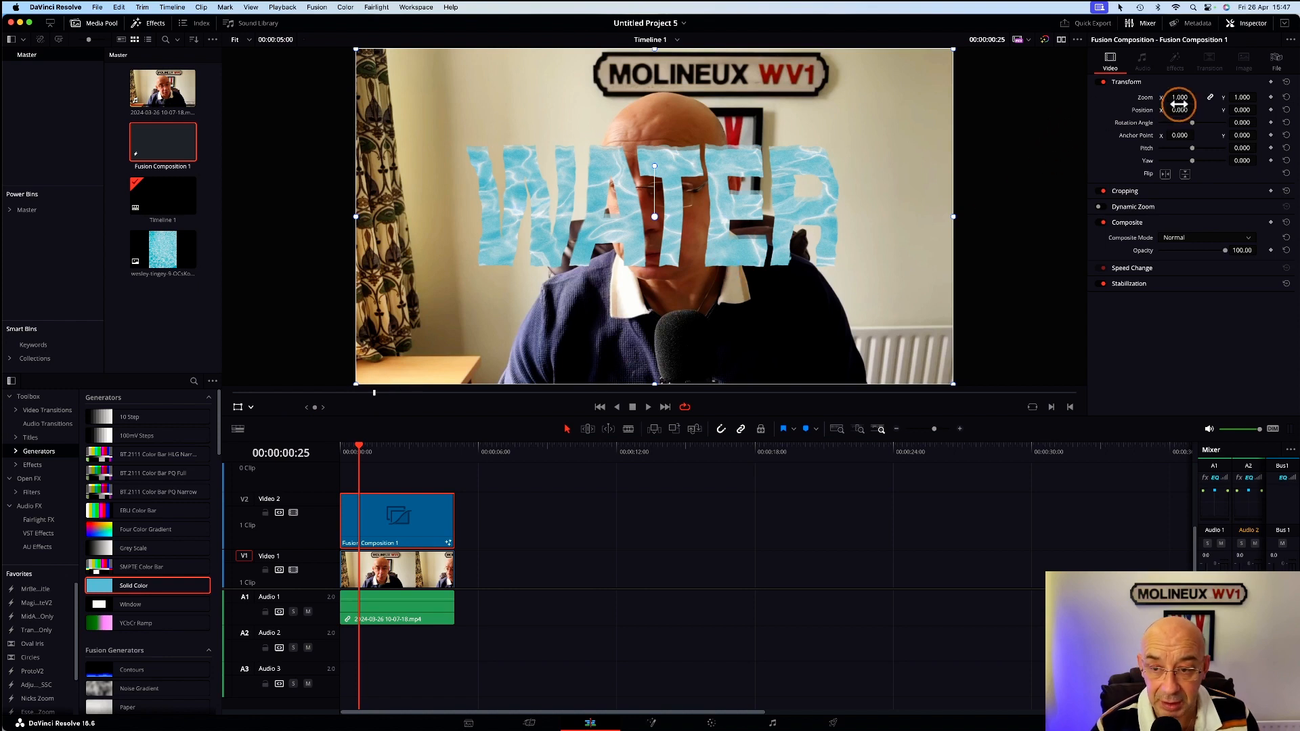
{"action": "left_click_drag", "start_coordinate": [1180, 97], "coordinate": [1154, 129]}
{"action": "left_click", "coordinate": [651, 234]}
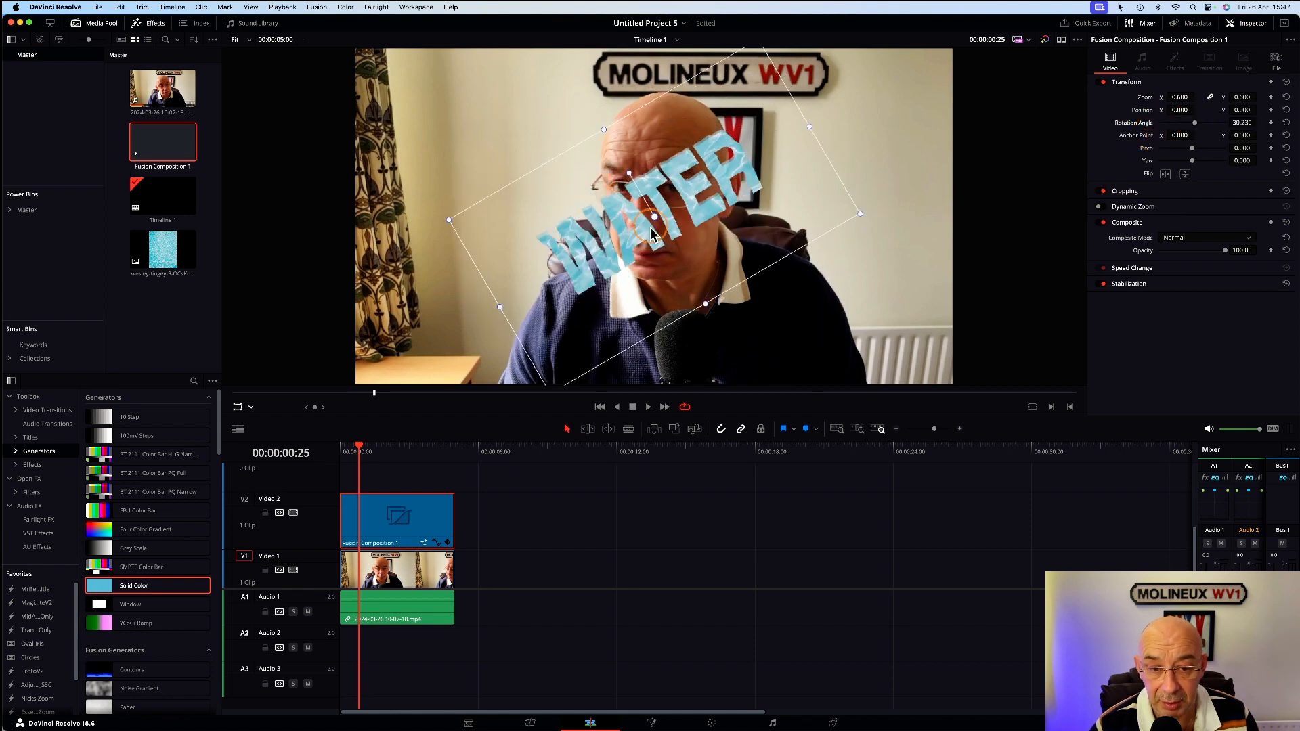
Step: Move the rotated WATER text beside the speaker's head, at about X -518, Y 169, and play the timeline from the start
{"action": "left_click_drag", "start_coordinate": [658, 238], "coordinate": [496, 187]}
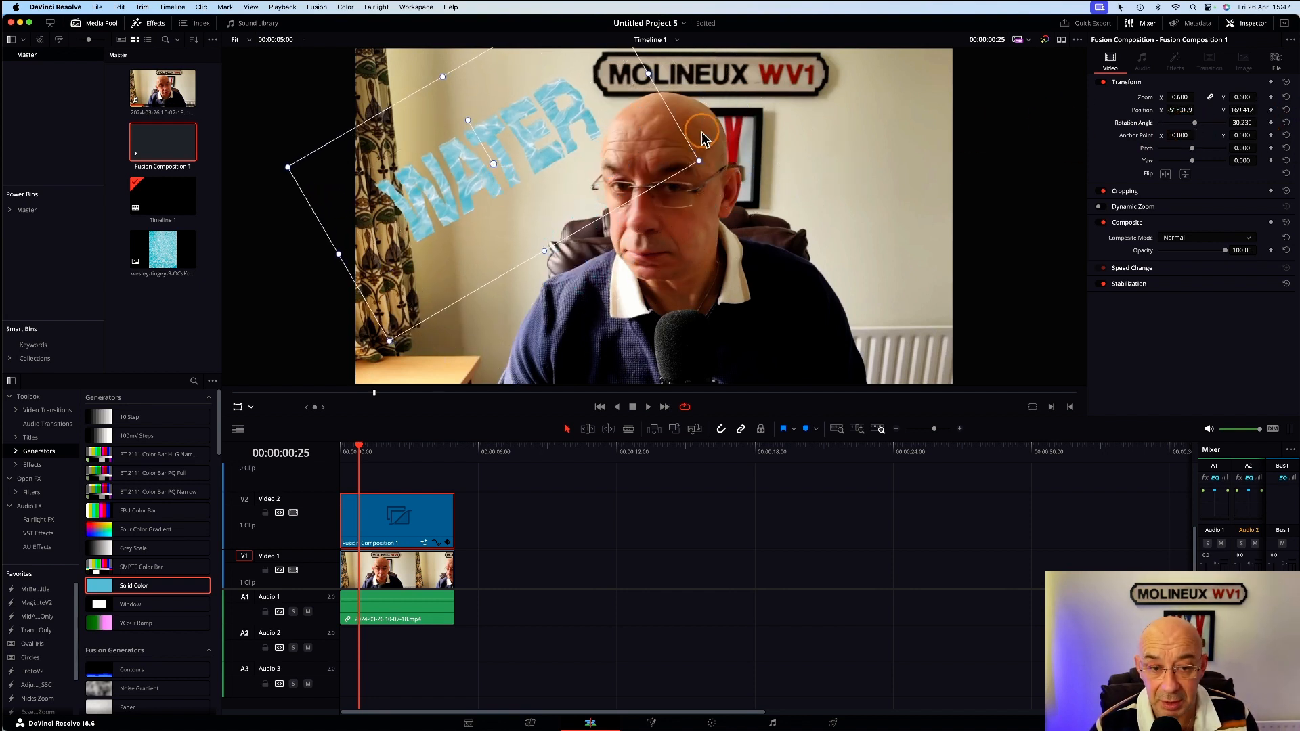
{"action": "key", "text": "Home"}
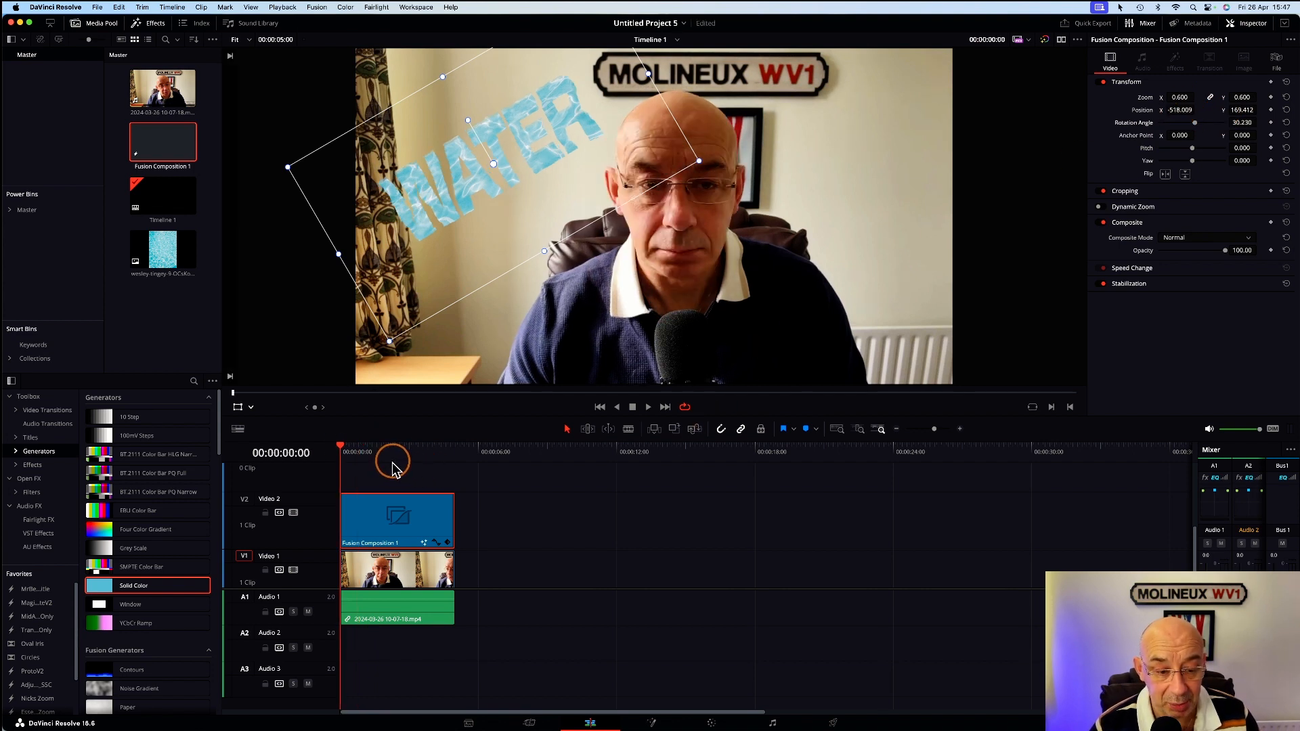
{"action": "key", "text": "space"}
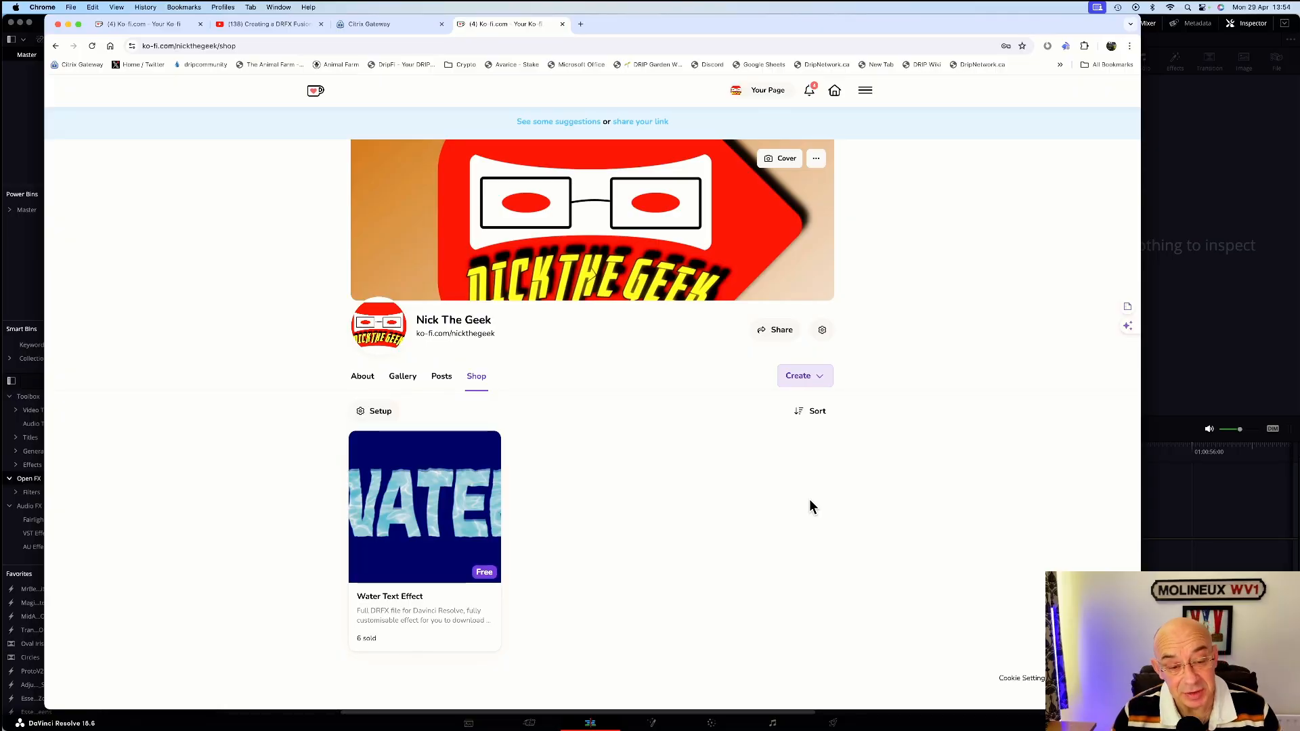
Step: In Chrome, get the free Water Text Effect from the Ko-fi shop and download NTGWaterEffect.drfx
{"action": "left_click", "coordinate": [428, 503]}
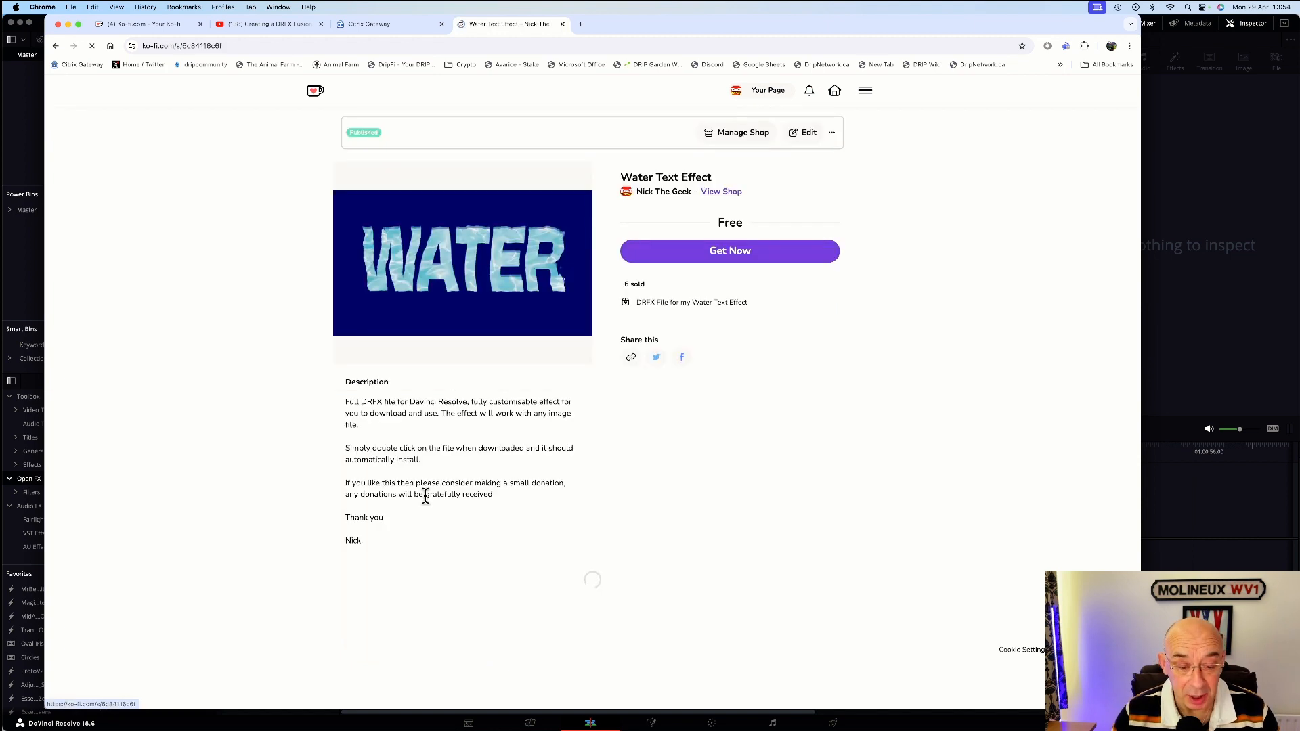
{"action": "left_click", "coordinate": [732, 254]}
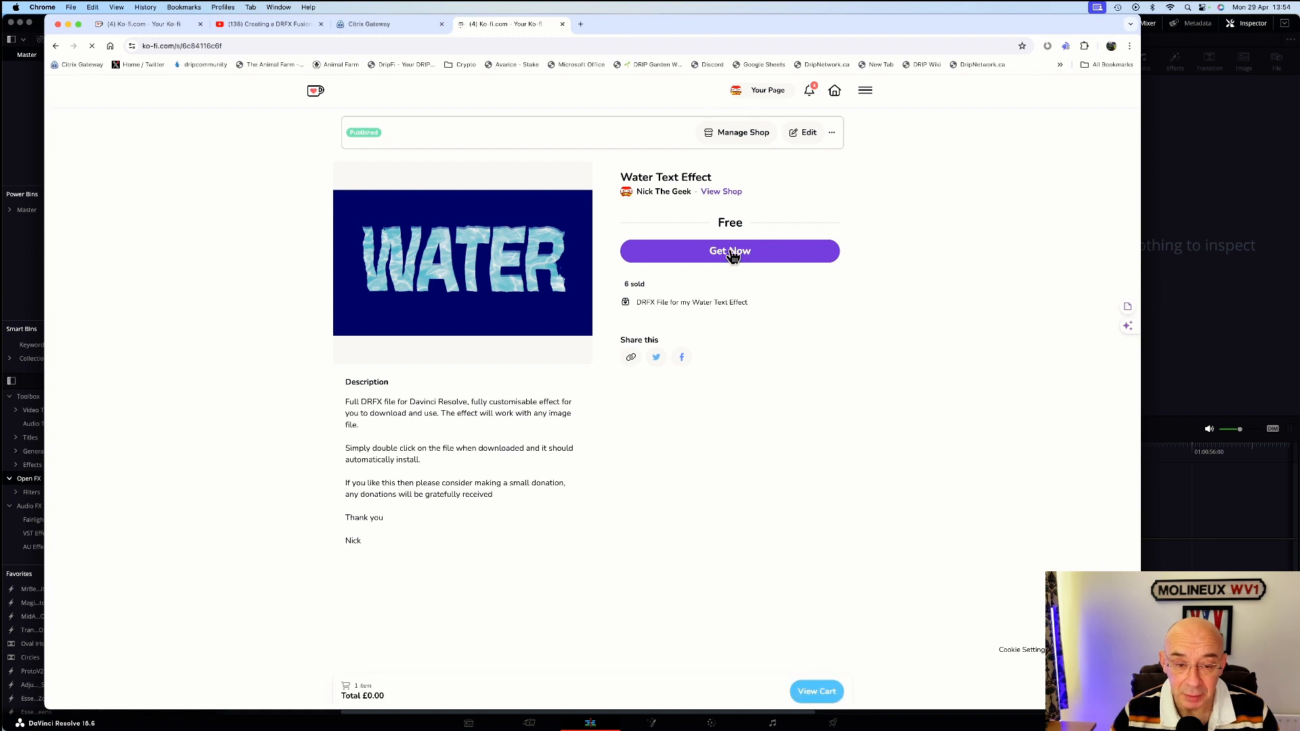
{"action": "left_click", "coordinate": [603, 339]}
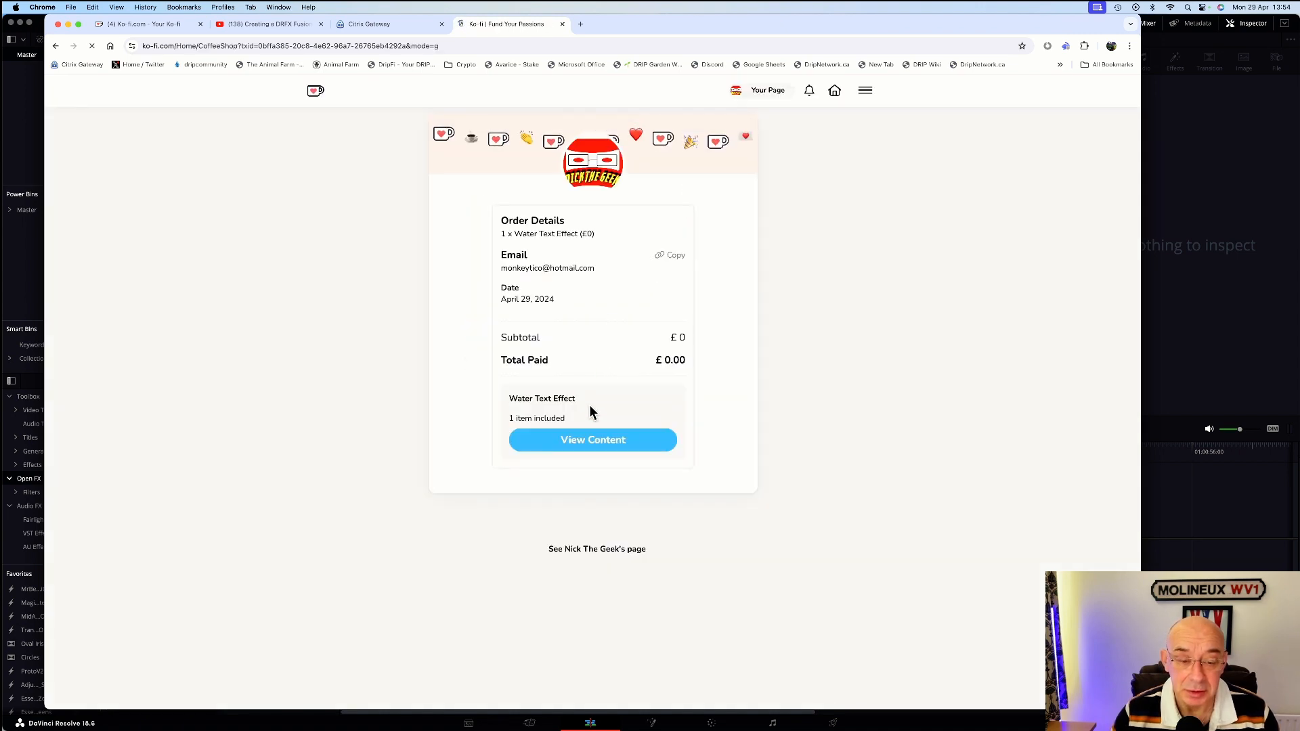
{"action": "left_click", "coordinate": [588, 442]}
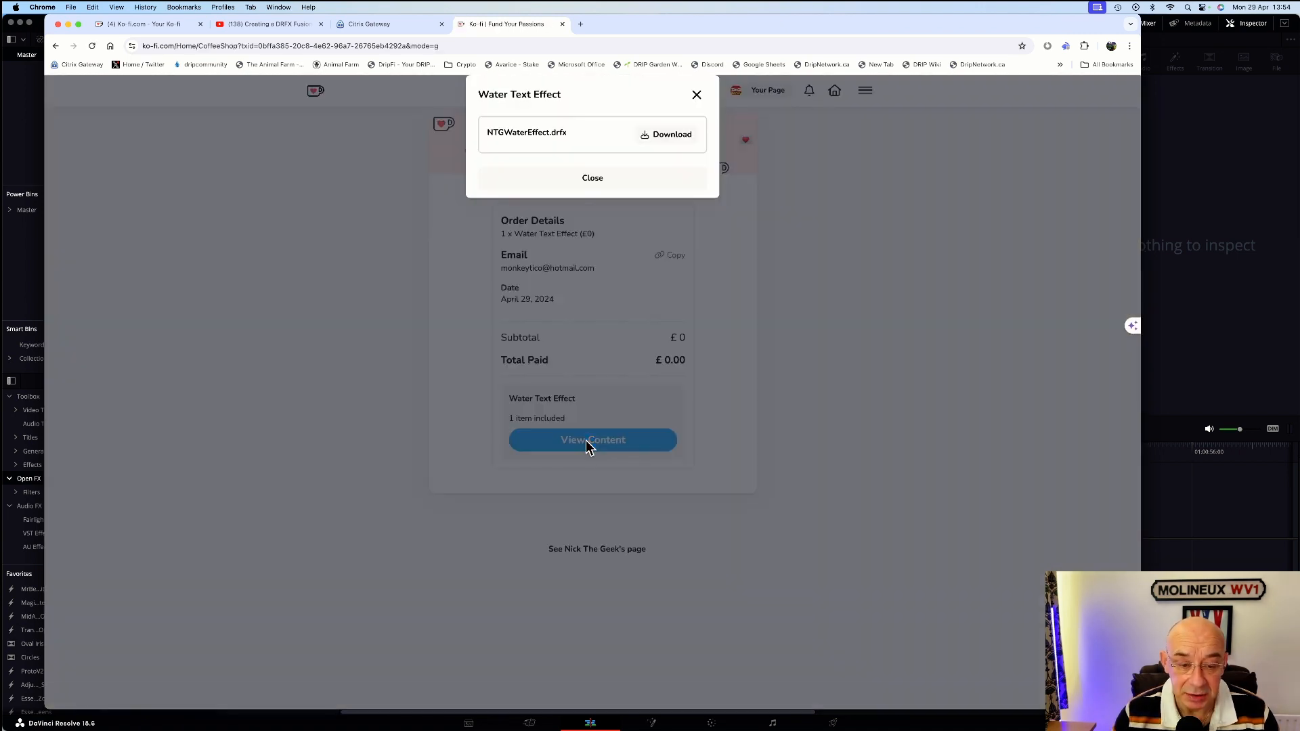
{"action": "left_click", "coordinate": [669, 136]}
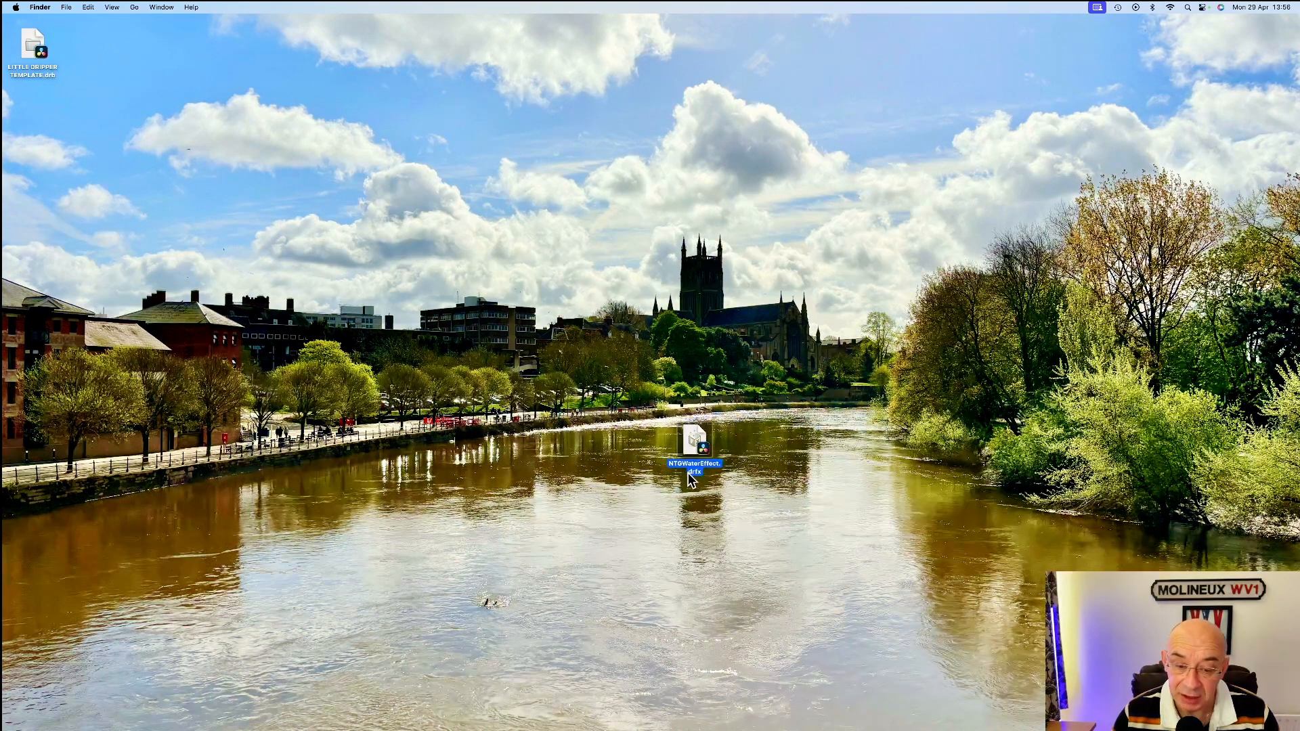
Step: Install the downloaded NTGWaterEffect template bundle from the desktop and switch to DaVinci Resolve
{"action": "double_click", "coordinate": [697, 444]}
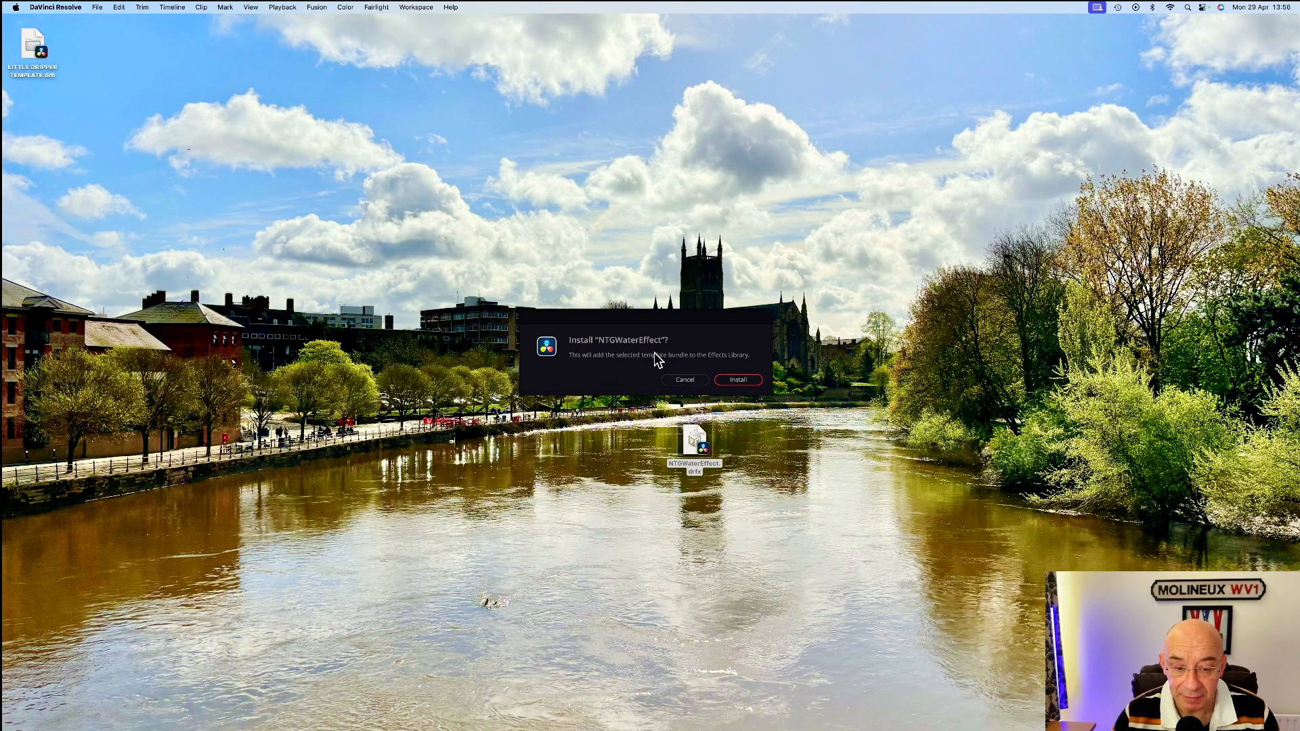
{"action": "left_click", "coordinate": [740, 380]}
{"action": "left_click", "coordinate": [769, 709]}
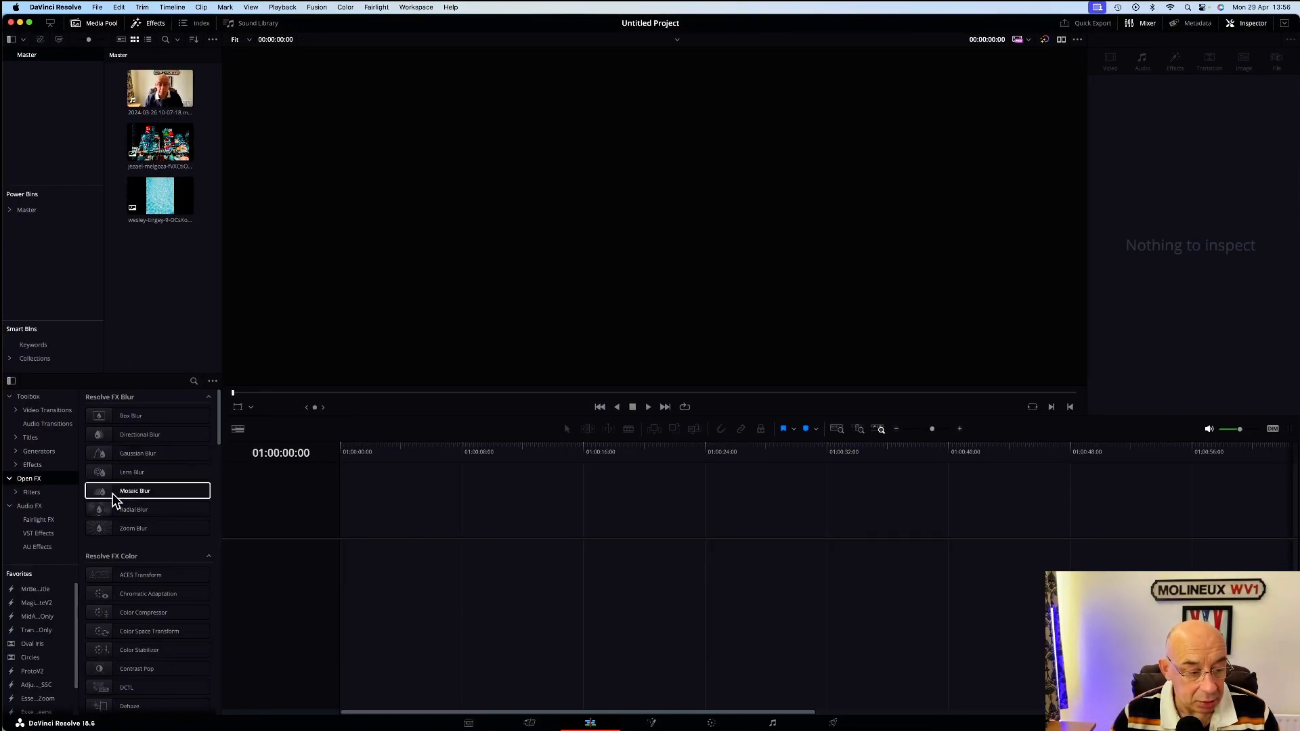
Step: Browse to the Nick The Geek category of the Toolbox effects to locate NTGWaterEffect
{"action": "left_click", "coordinate": [33, 465]}
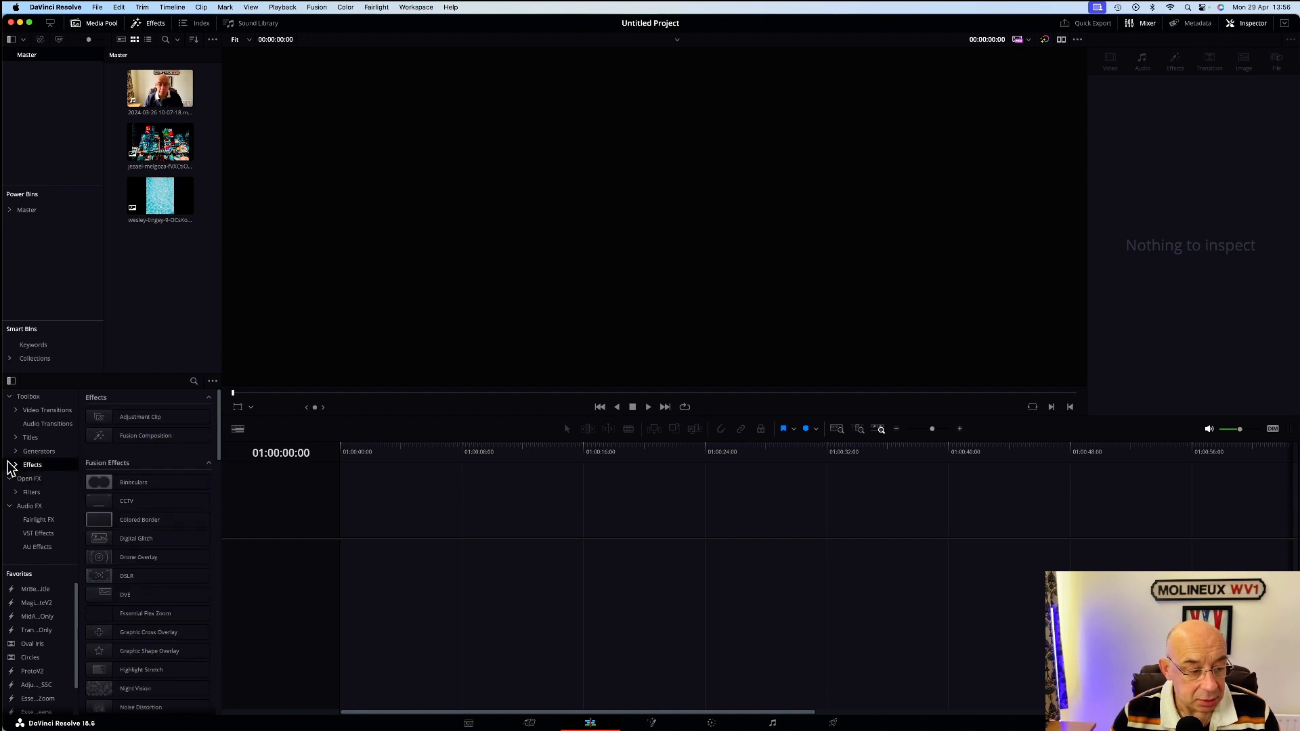
{"action": "left_click", "coordinate": [16, 466]}
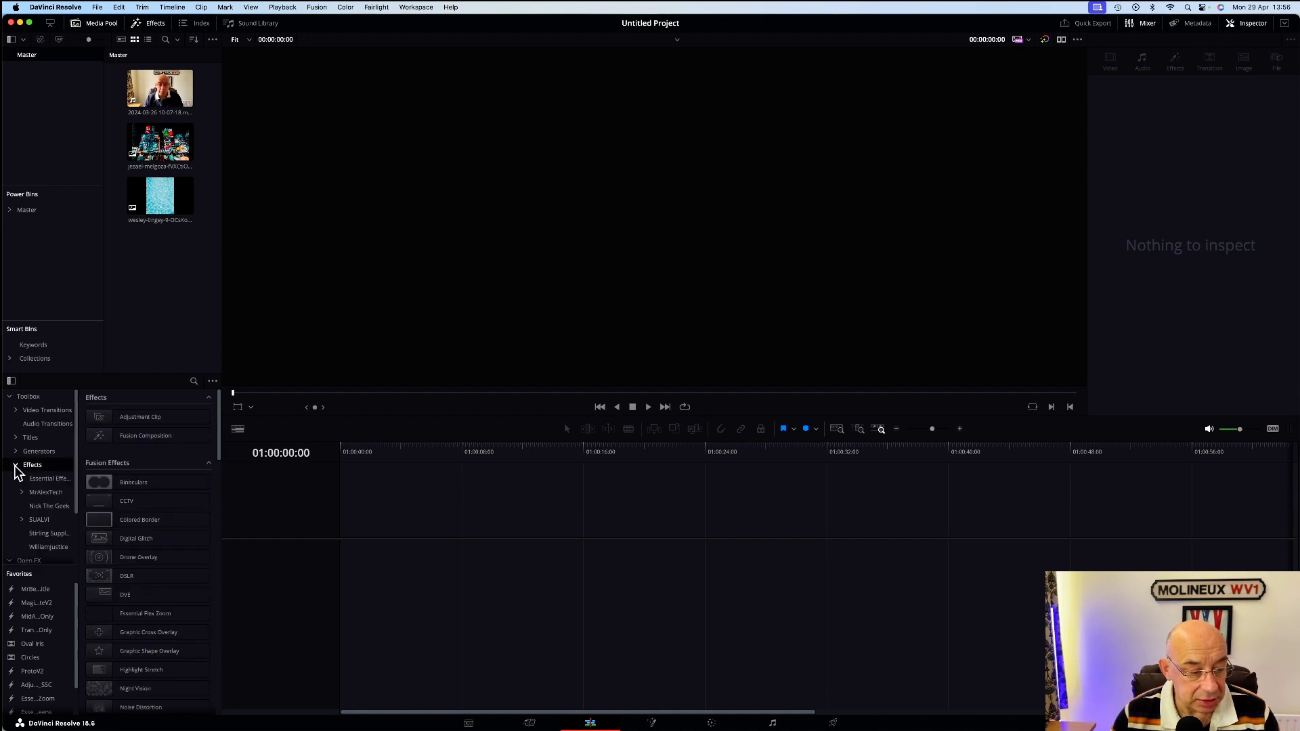
{"action": "left_click", "coordinate": [44, 508]}
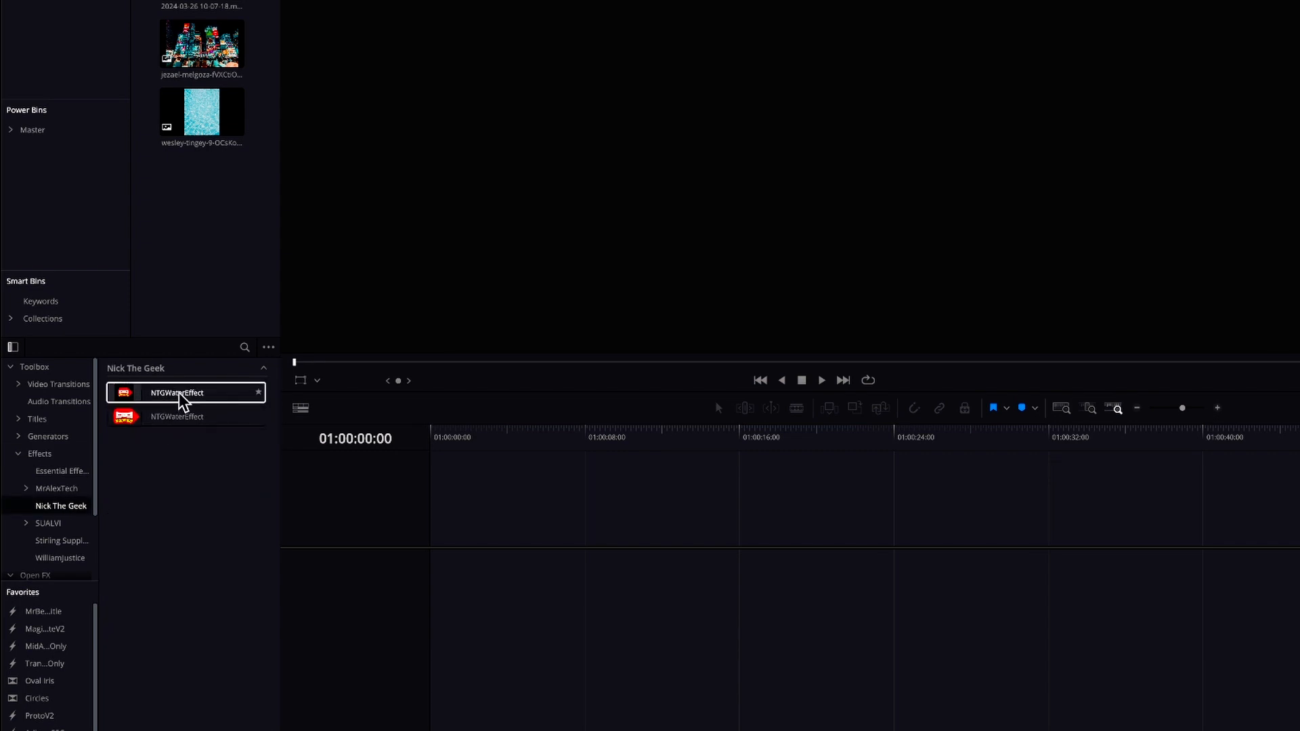
{"action": "mouse_move", "coordinate": [187, 391]}
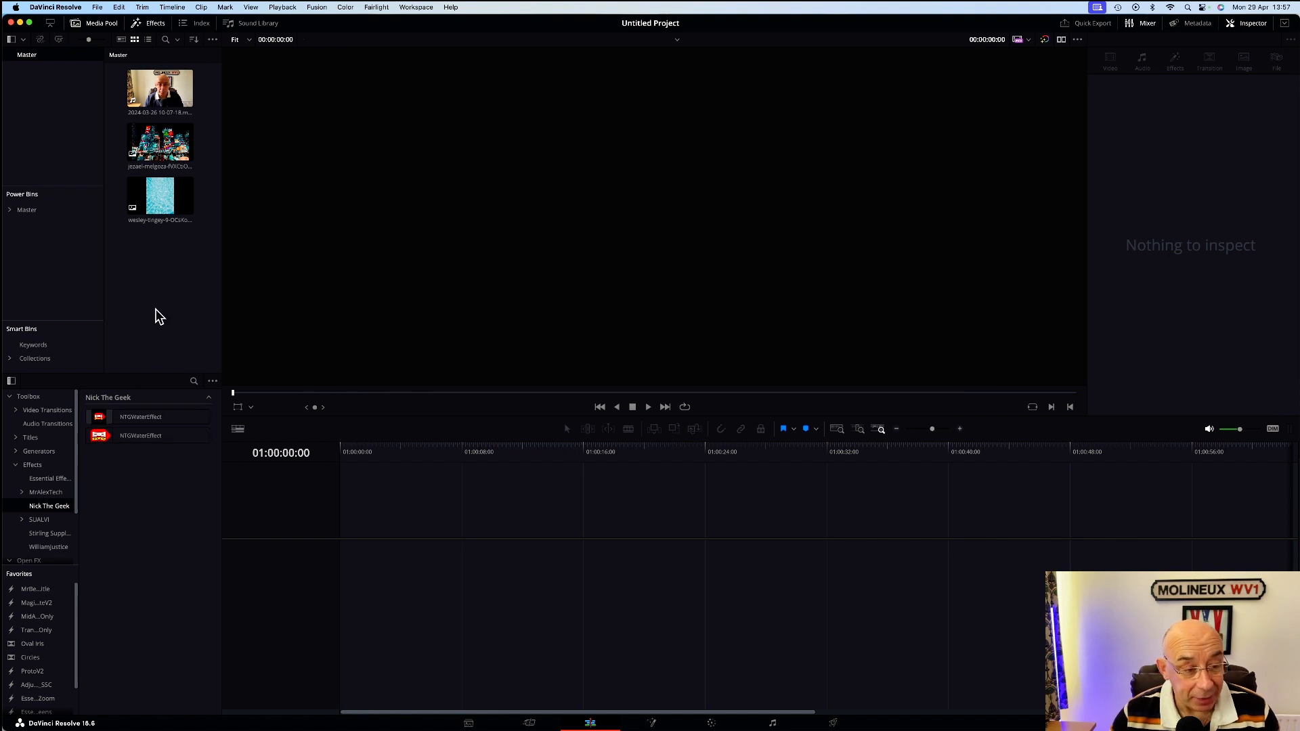
Step: Place the pool image, the jezael-melgoza image and the 2024-03-26 video clip on Video 3 with gaps between them
{"action": "left_click_drag", "start_coordinate": [155, 209], "coordinate": [363, 562]}
{"action": "left_click_drag", "start_coordinate": [197, 173], "coordinate": [449, 550]}
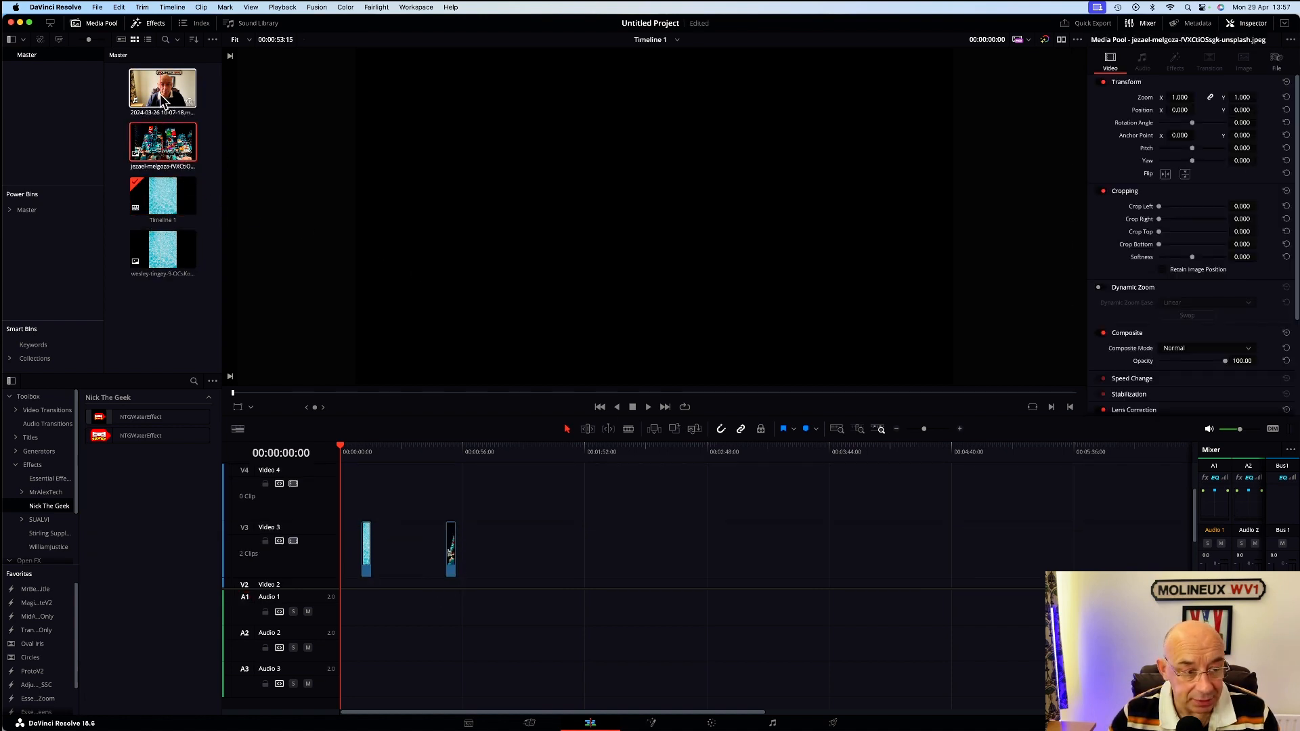
{"action": "left_click_drag", "start_coordinate": [163, 100], "coordinate": [583, 555]}
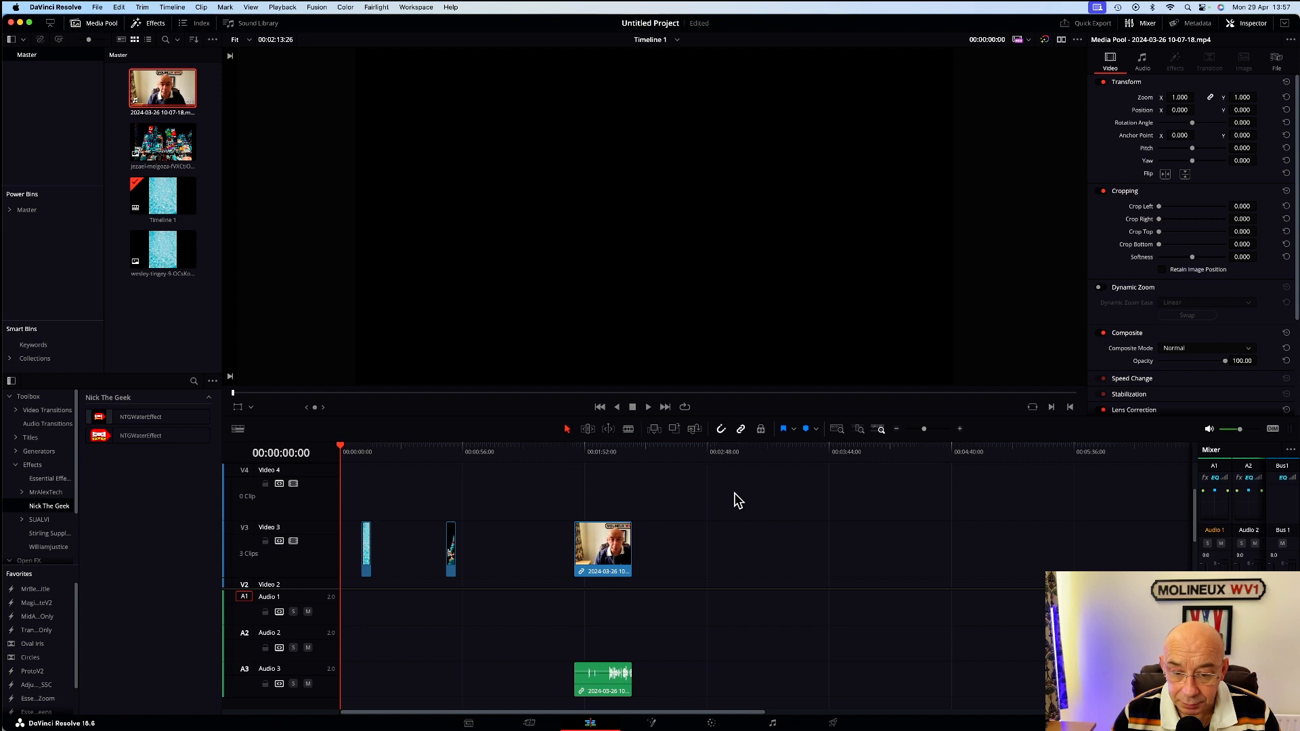
Step: Apply NTGWaterEffect to the pool image clip on Video 3 and stretch the clip to the frame's full width
{"action": "left_click", "coordinate": [960, 430]}
{"action": "left_click", "coordinate": [959, 430]}
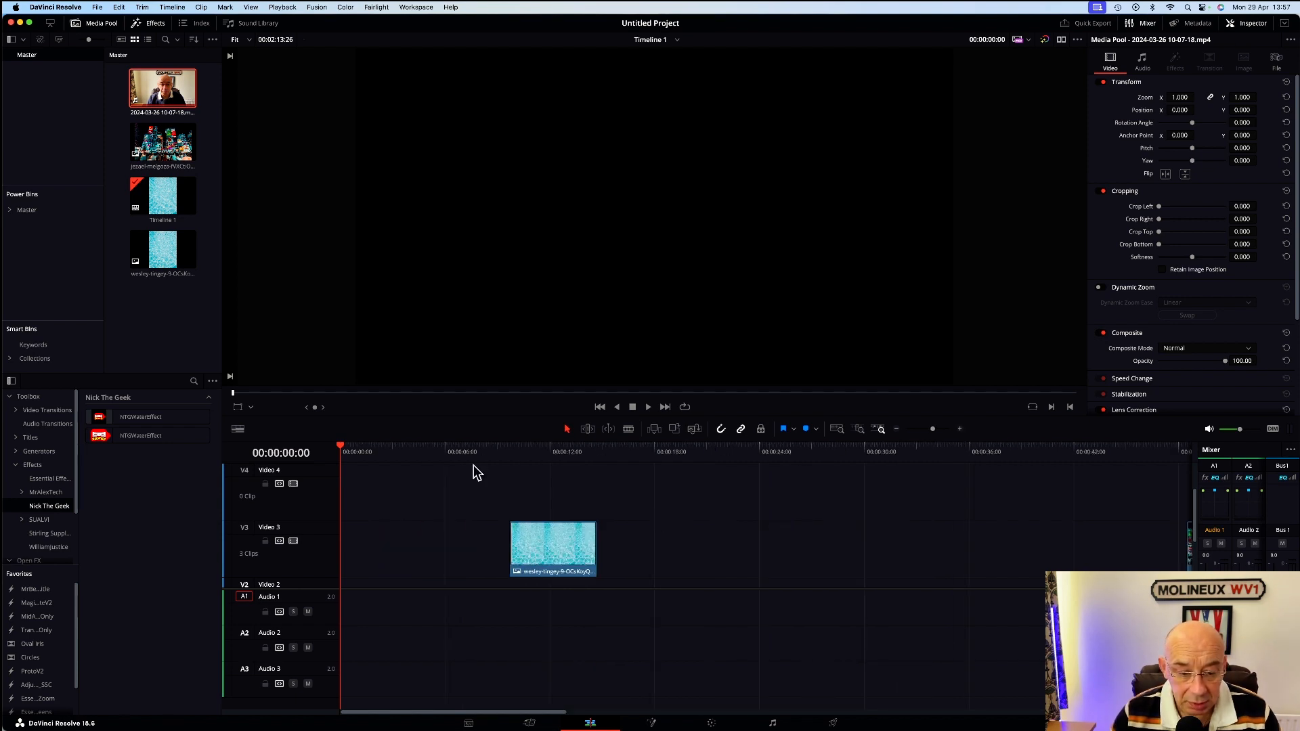
{"action": "left_click", "coordinate": [513, 452]}
{"action": "left_click", "coordinate": [534, 538]}
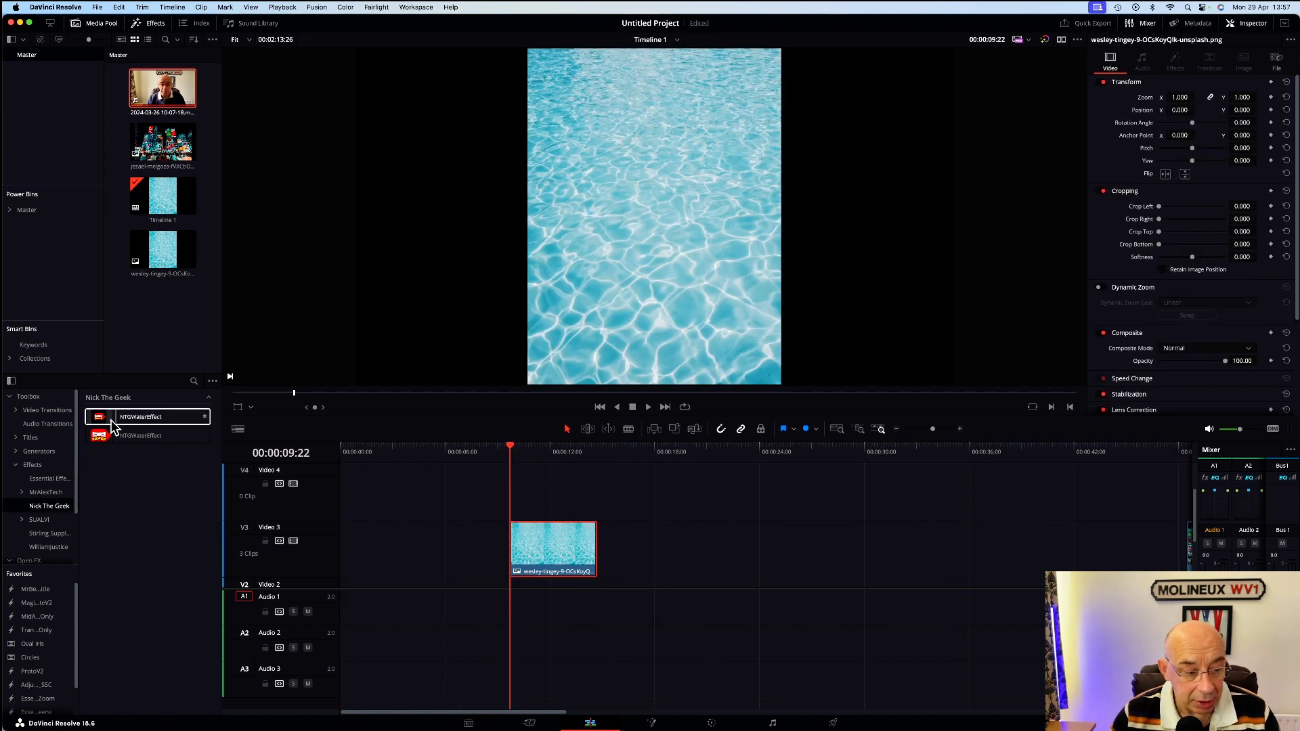
{"action": "left_click_drag", "start_coordinate": [119, 421], "coordinate": [545, 559]}
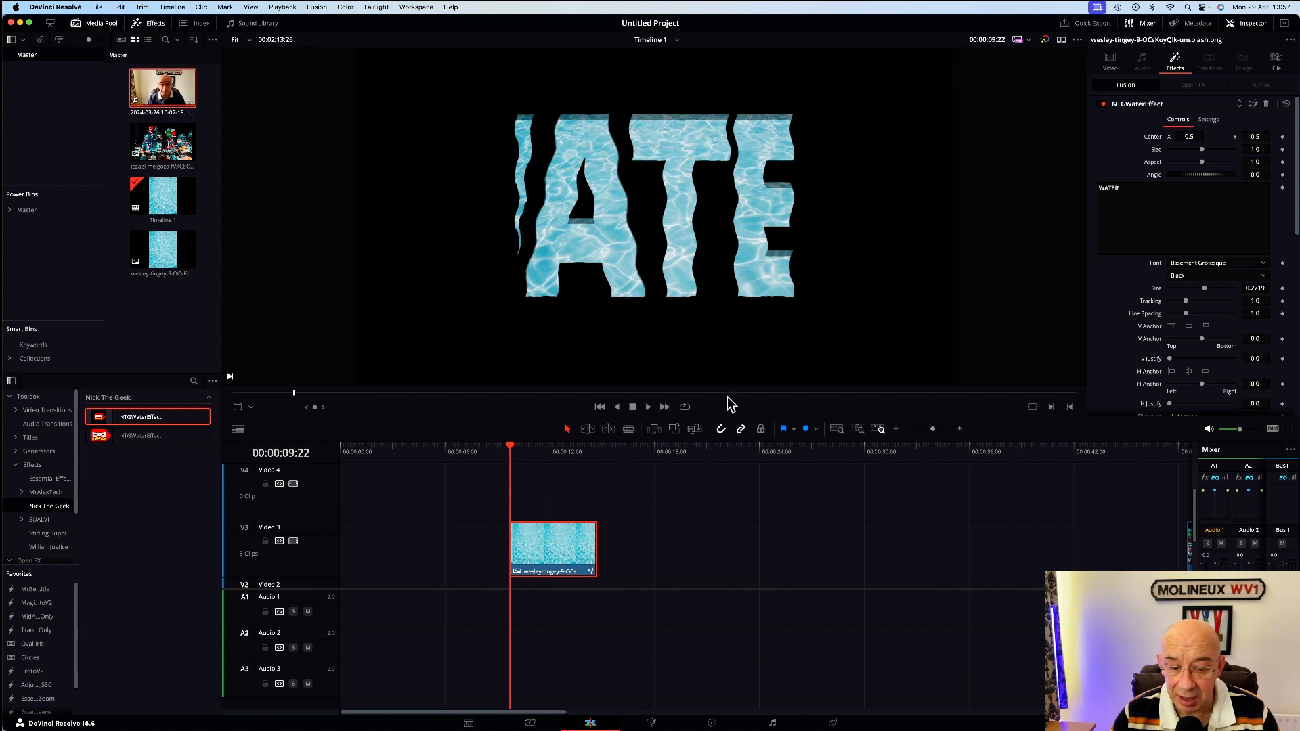
{"action": "left_click", "coordinate": [238, 409]}
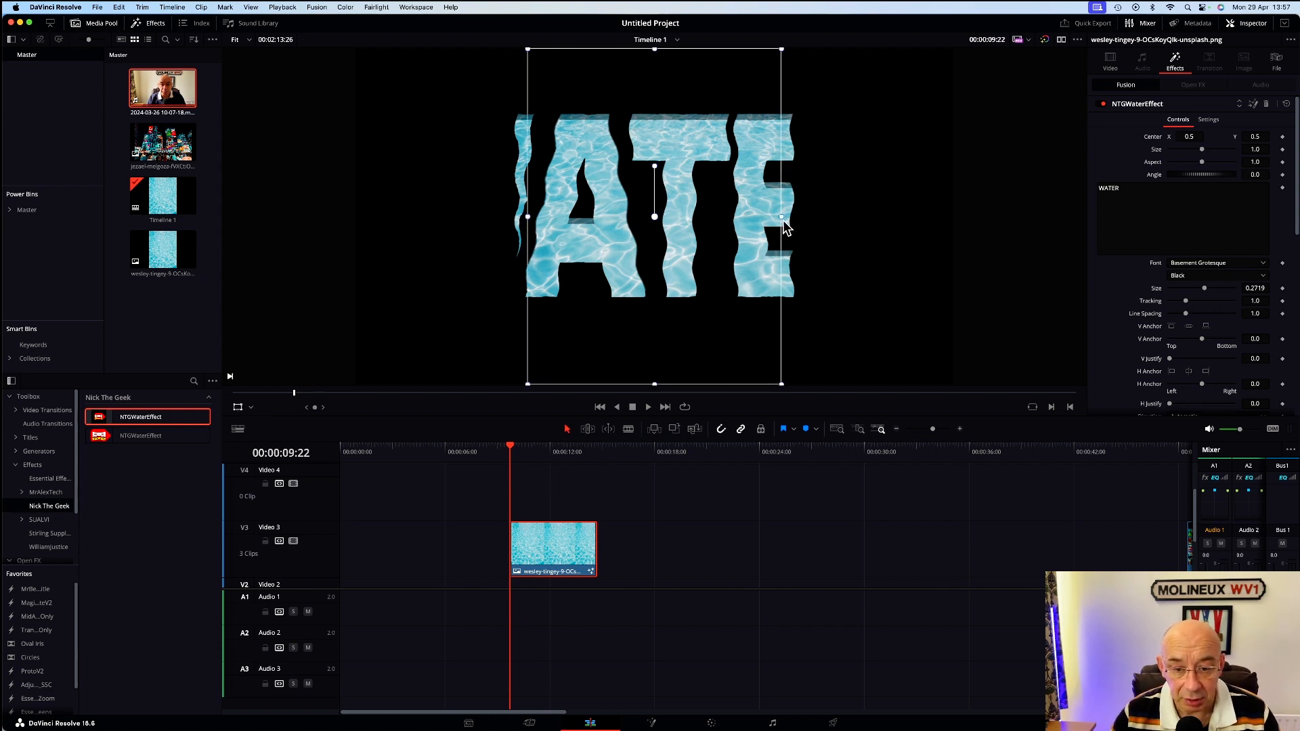
{"action": "left_click_drag", "start_coordinate": [784, 221], "coordinate": [962, 245]}
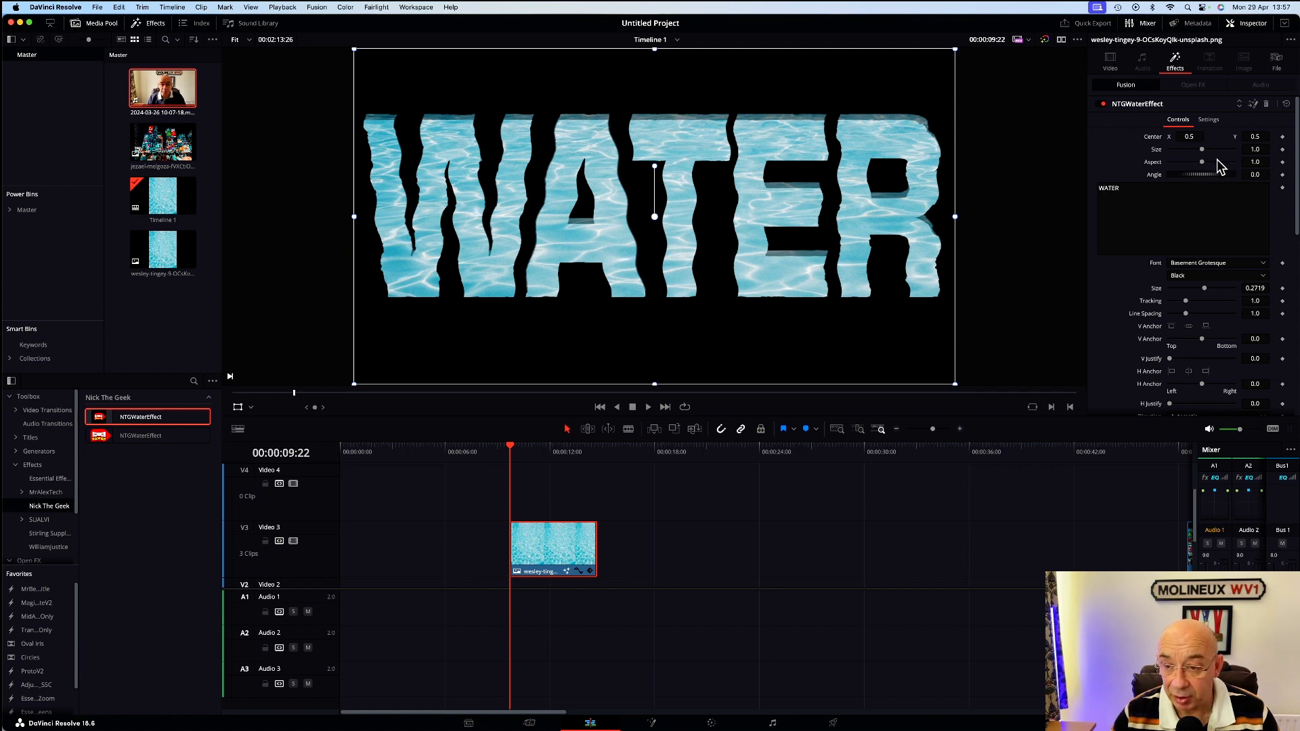
Step: Try changing the water effect's size, centre and angle, resetting each control to its default
{"action": "left_click_drag", "start_coordinate": [1202, 150], "coordinate": [1200, 149]}
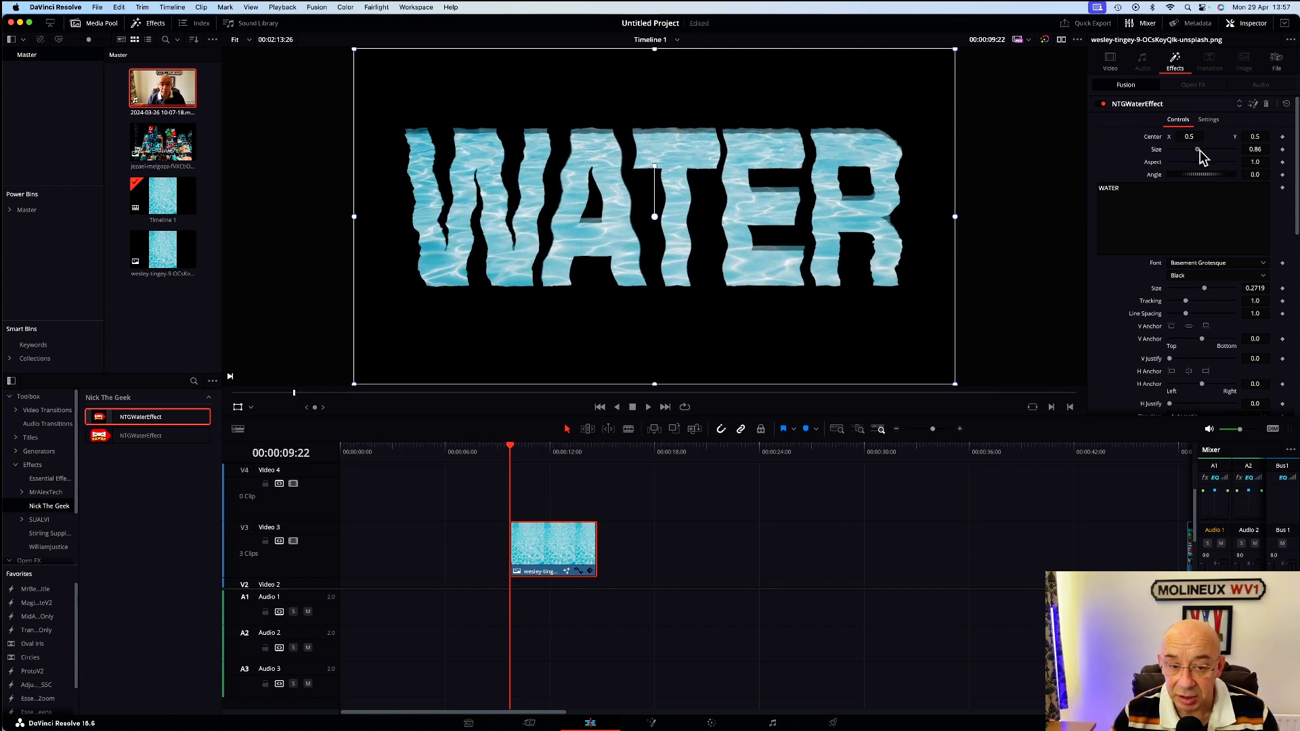
{"action": "double_click", "coordinate": [1200, 150]}
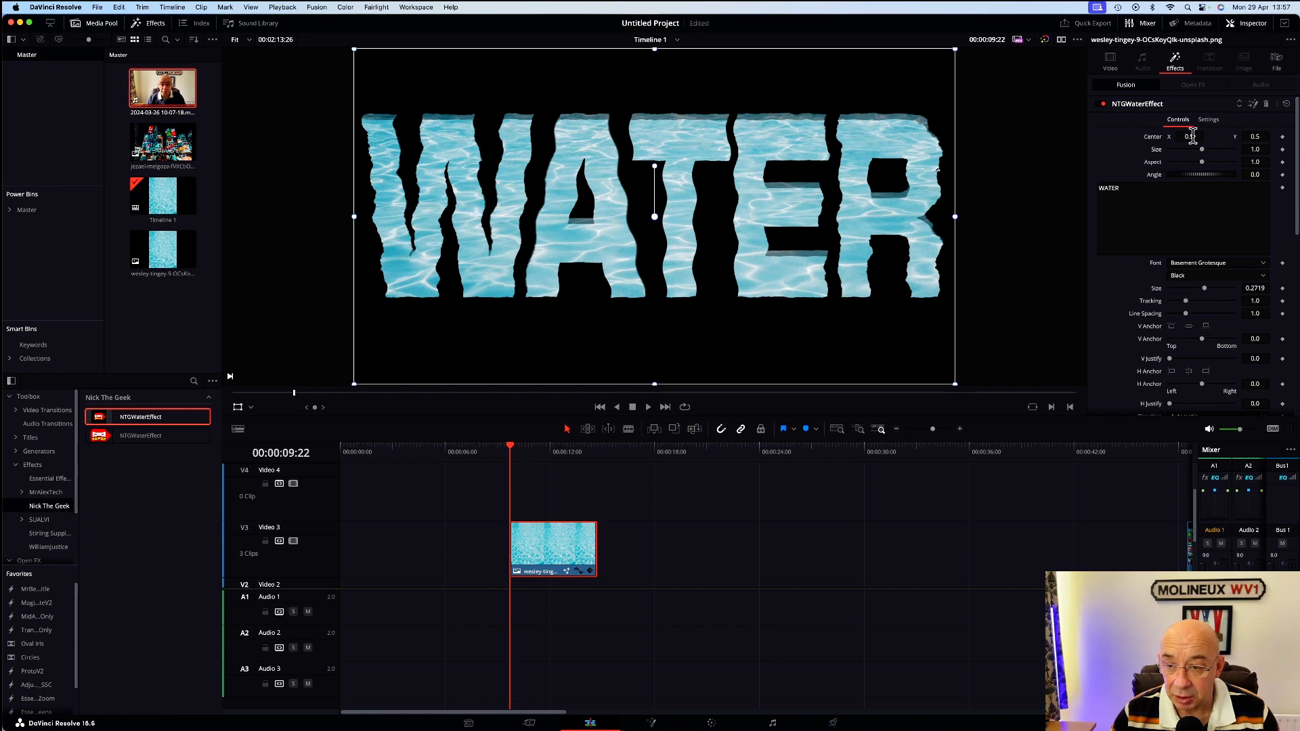
{"action": "left_click_drag", "start_coordinate": [1191, 137], "coordinate": [1186, 174]}
{"action": "double_click", "coordinate": [1151, 138]}
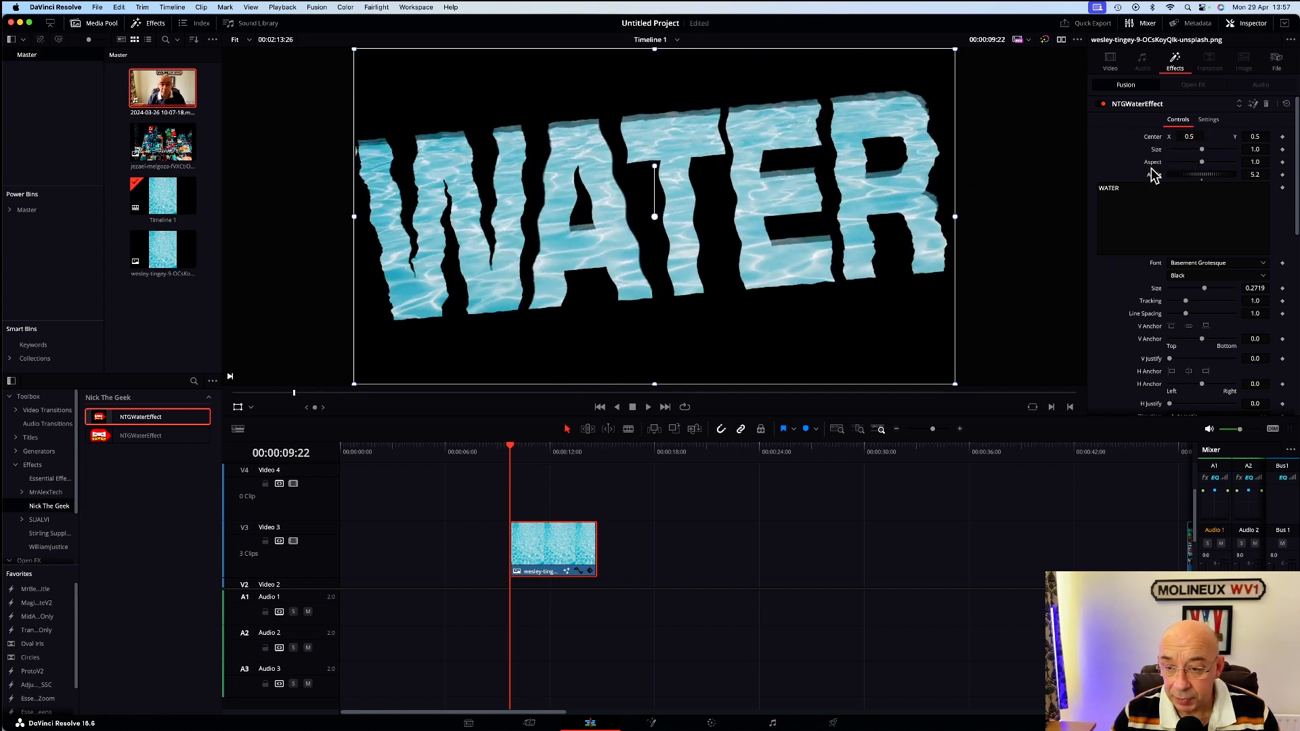
{"action": "double_click", "coordinate": [1154, 175]}
Step: Try replacing the water effect's text on the pool image clip with TEST
{"action": "scroll", "coordinate": [1173, 233], "scroll_direction": "down", "scroll_amount": 1}
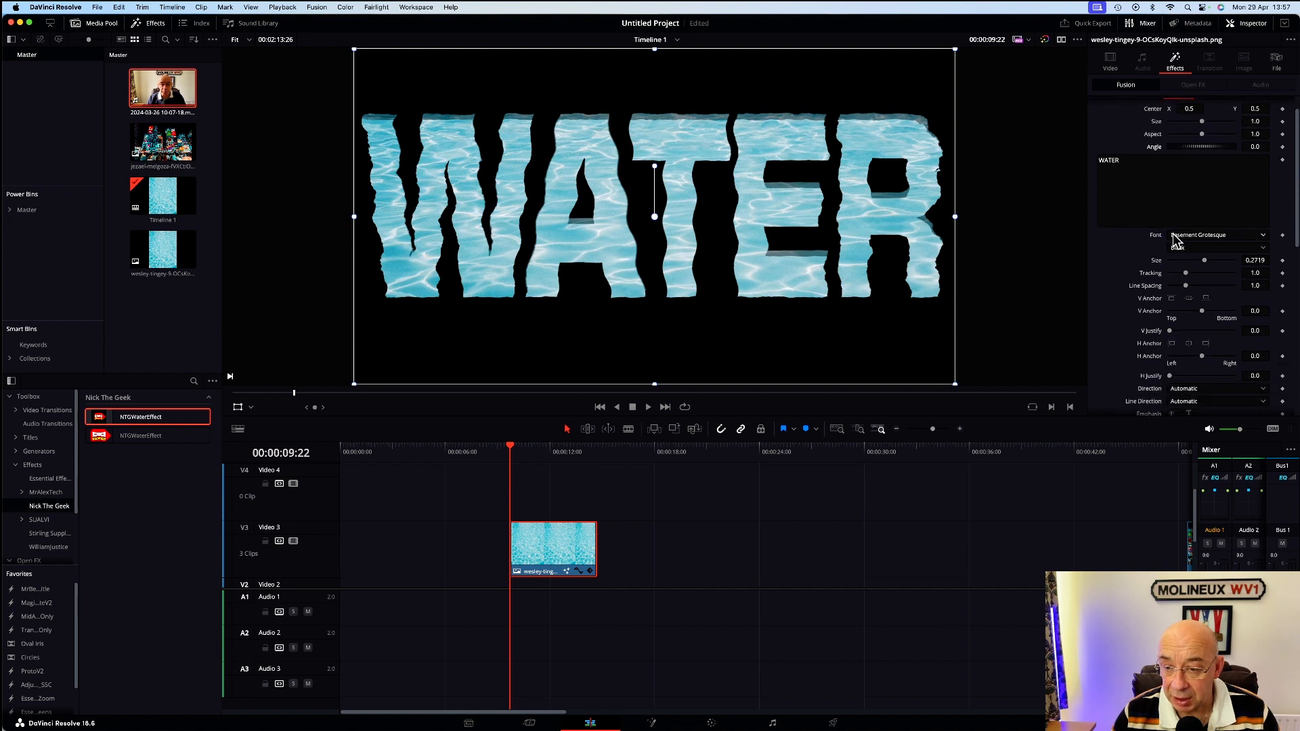
{"action": "left_click", "coordinate": [1133, 168]}
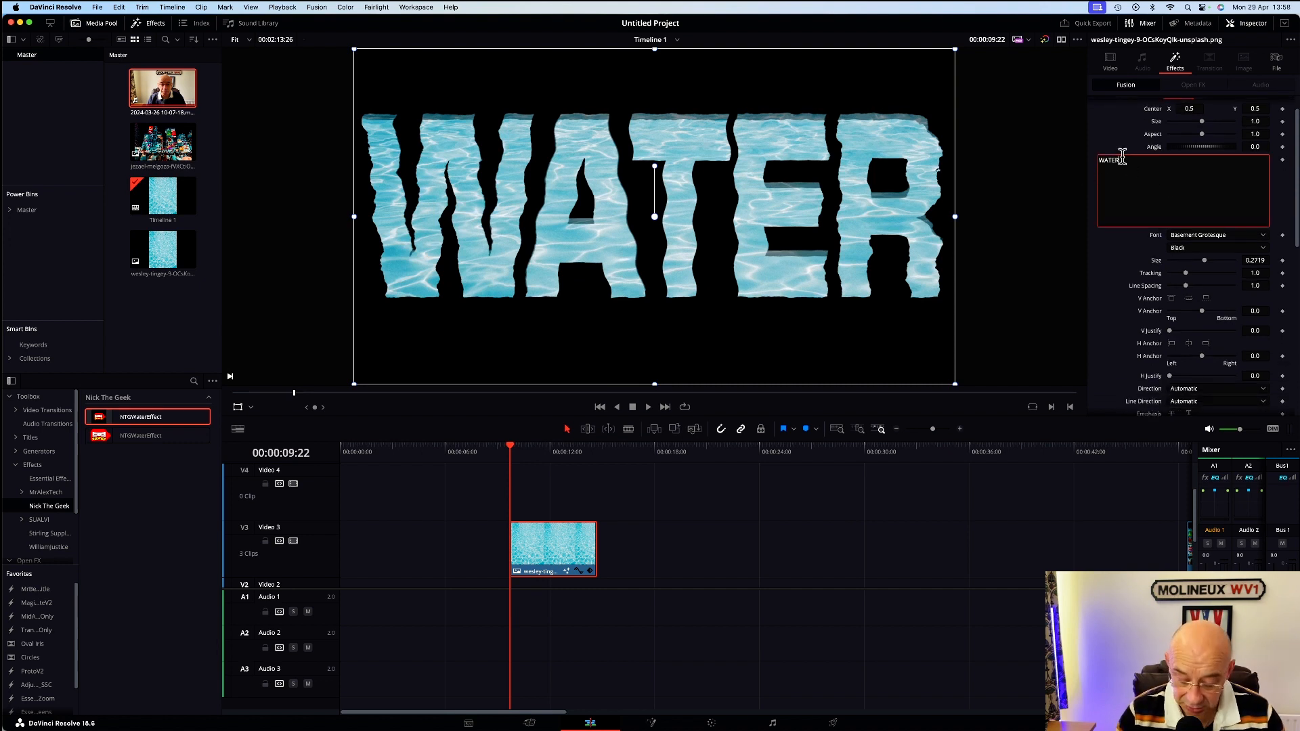
{"action": "key", "text": "BackSpace"}
{"action": "key", "text": "BackSpace"}
{"action": "key", "text": "BackSpace"}
{"action": "key", "text": "BackSpace"}
{"action": "key", "text": "BackSpace"}
{"action": "type", "text": "T"}
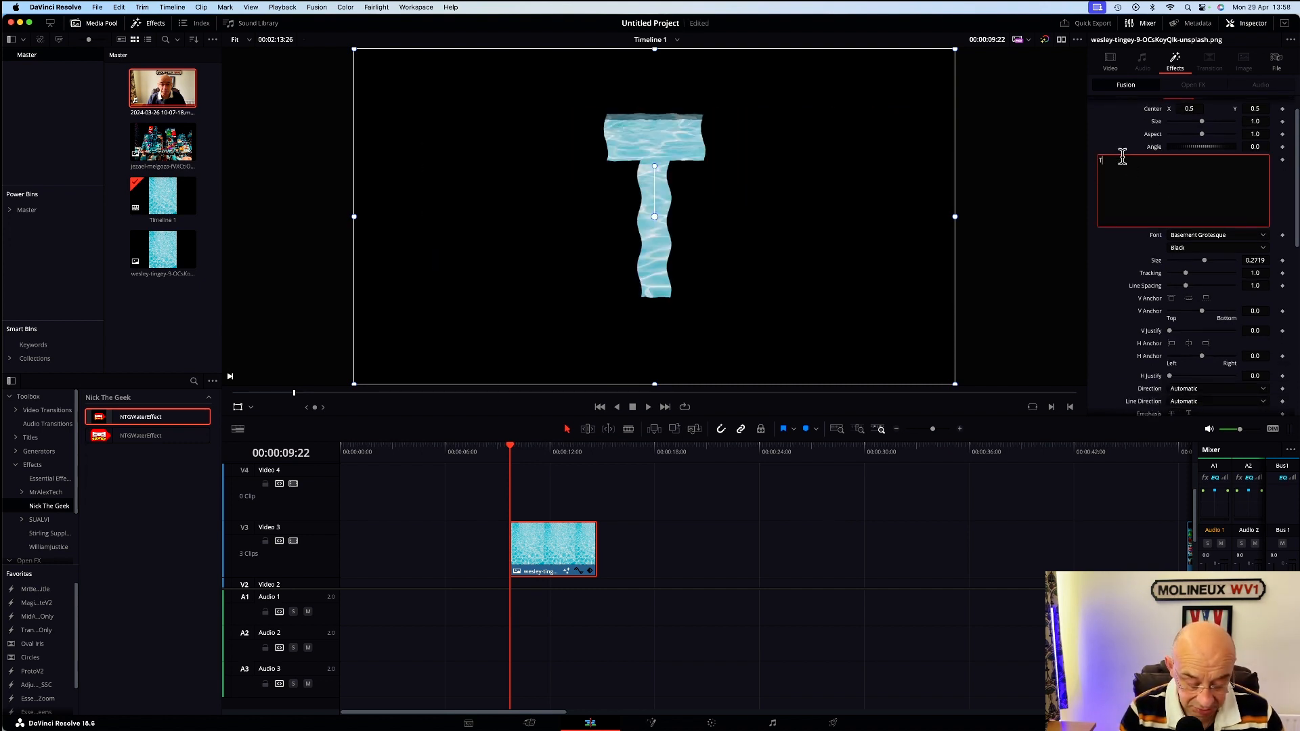
{"action": "type", "text": "EST"}
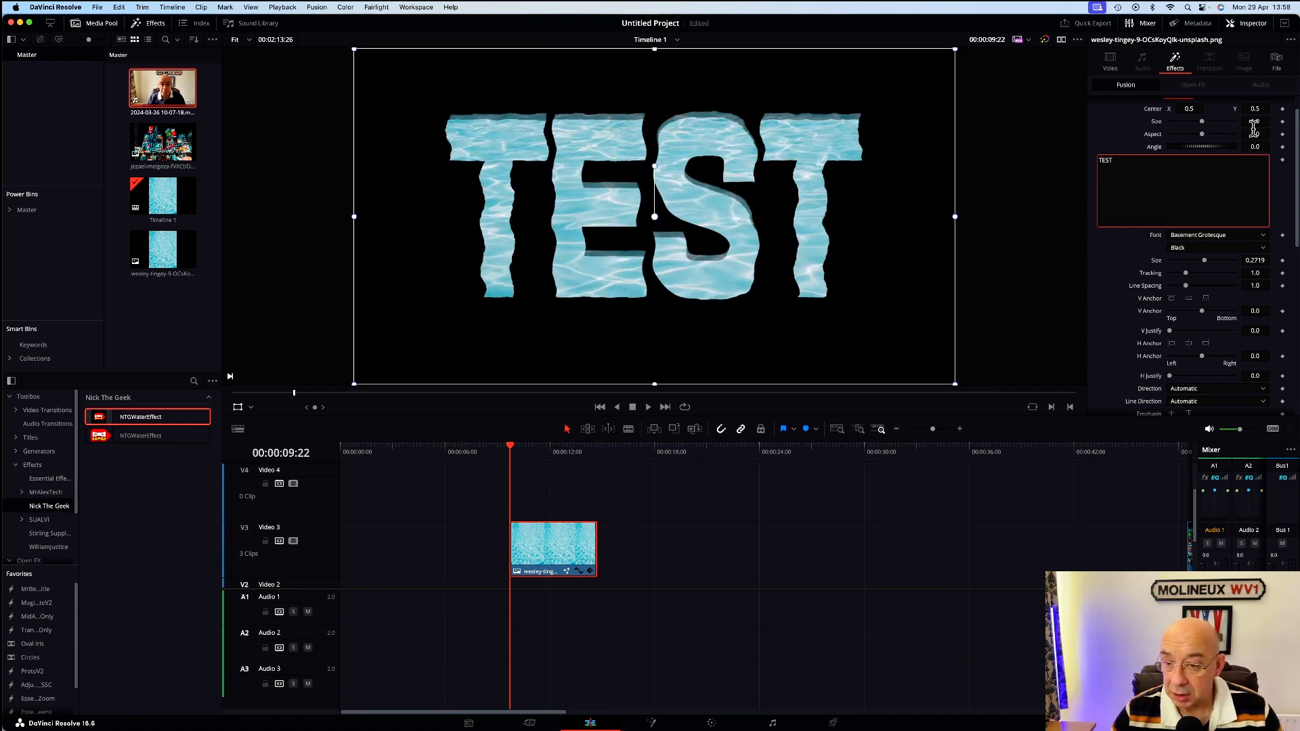
Step: Change the water effect's text back to WATER
{"action": "key", "text": "BackSpace"}
{"action": "key", "text": "BackSpace"}
{"action": "key", "text": "BackSpace"}
{"action": "key", "text": "BackSpace"}
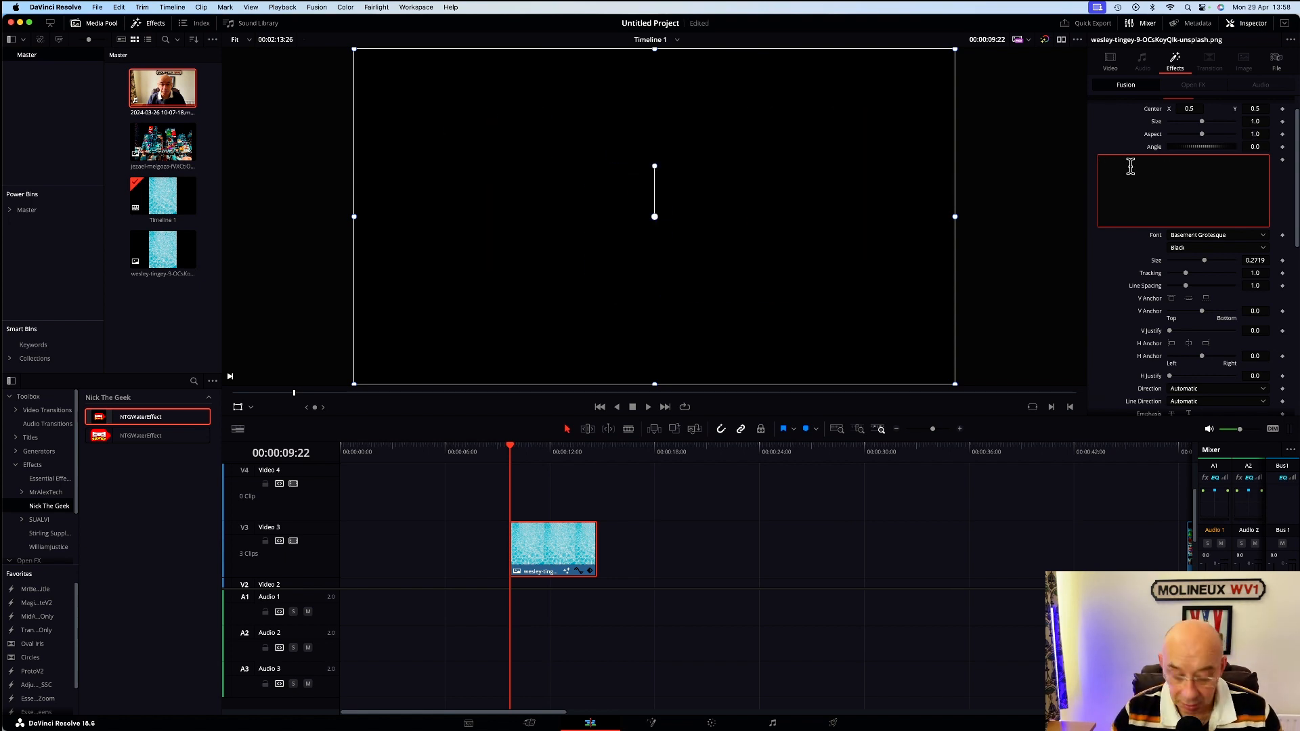
{"action": "type", "text": "WATER"}
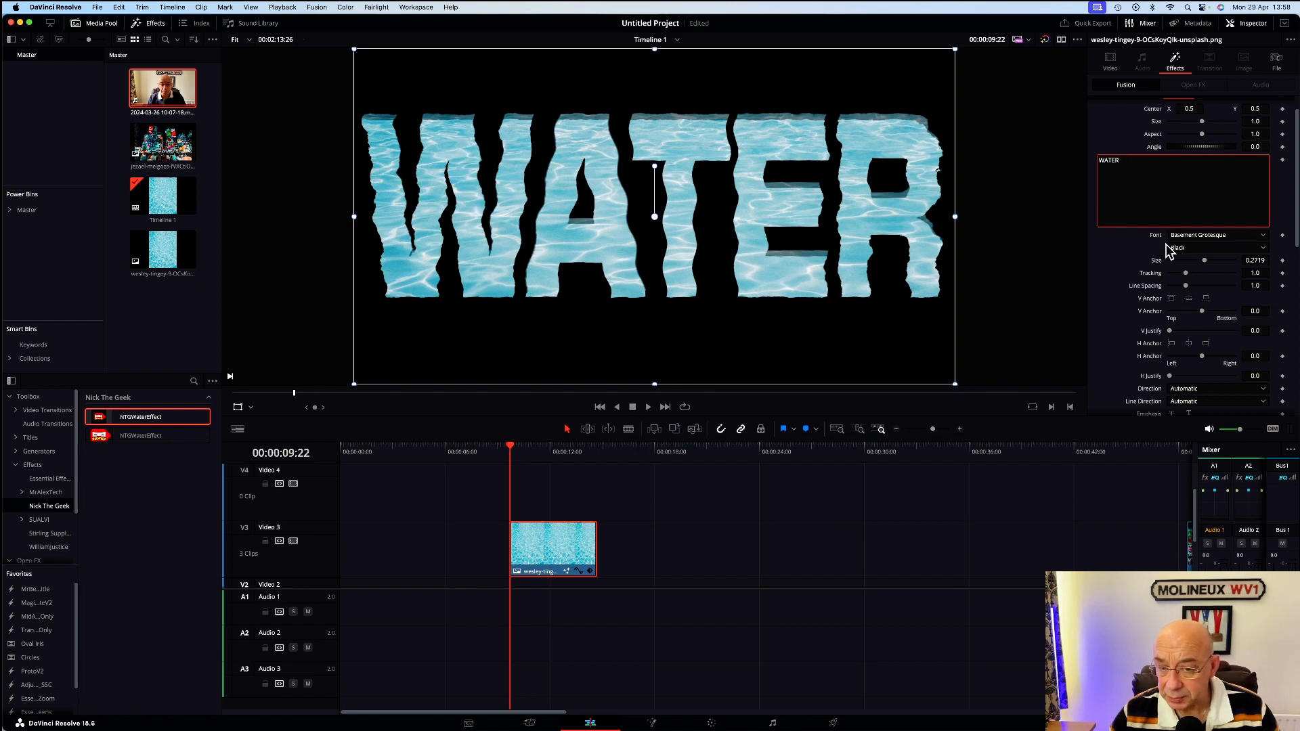
Step: Set the WATER text's font size to 0.252 and its tracking to 1.071
{"action": "scroll", "coordinate": [1178, 237], "scroll_direction": "down", "scroll_amount": 2}
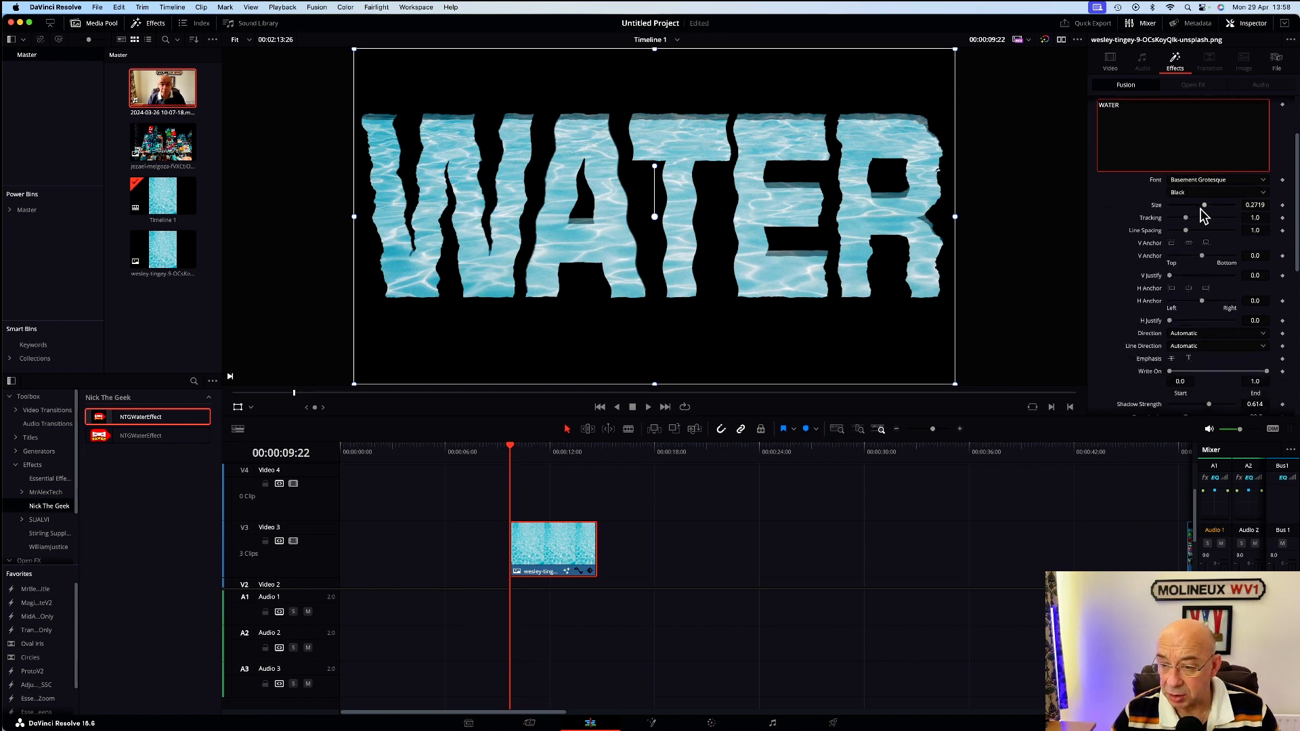
{"action": "left_click_drag", "start_coordinate": [1204, 206], "coordinate": [1187, 222]}
{"action": "scroll", "coordinate": [1192, 241], "scroll_direction": "down", "scroll_amount": 1}
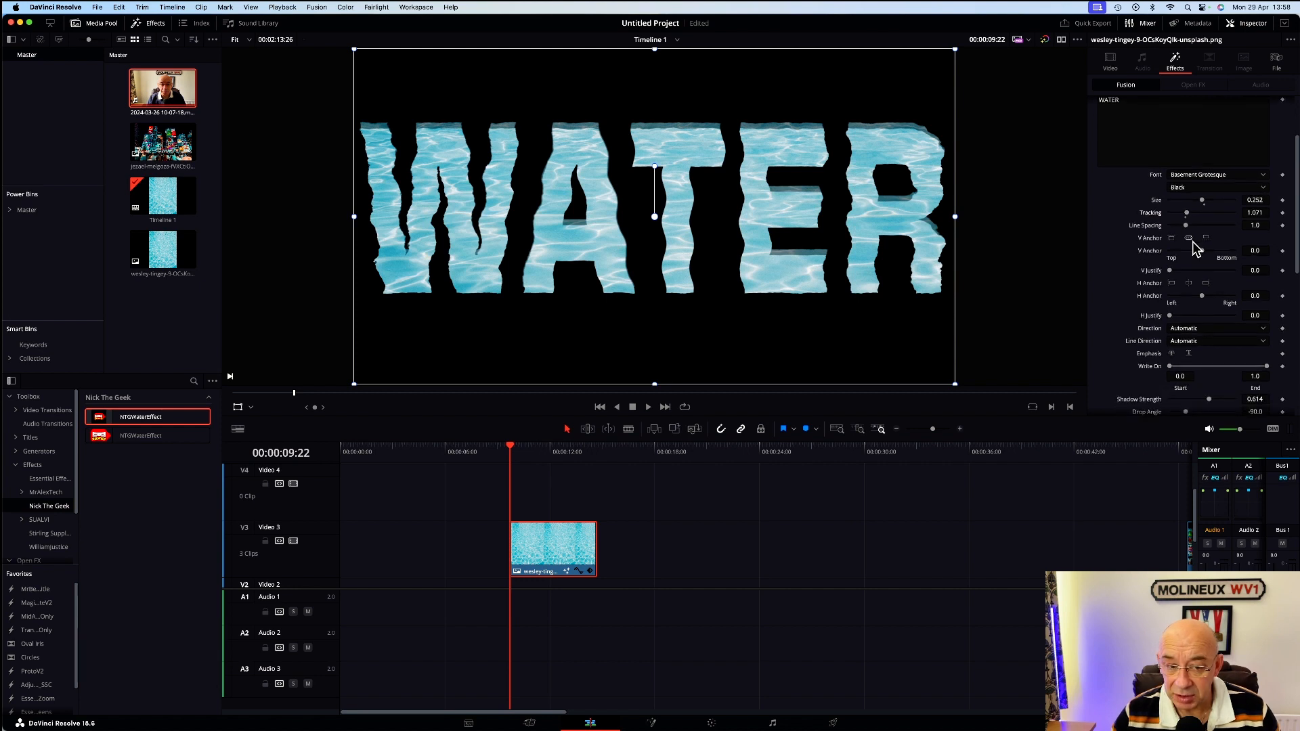
Step: Set the water effect's Shadow Strength to 0.654 and its Drop Angle to -25
{"action": "scroll", "coordinate": [1188, 264], "scroll_direction": "down", "scroll_amount": 1}
{"action": "scroll", "coordinate": [1176, 350], "scroll_direction": "down", "scroll_amount": 1}
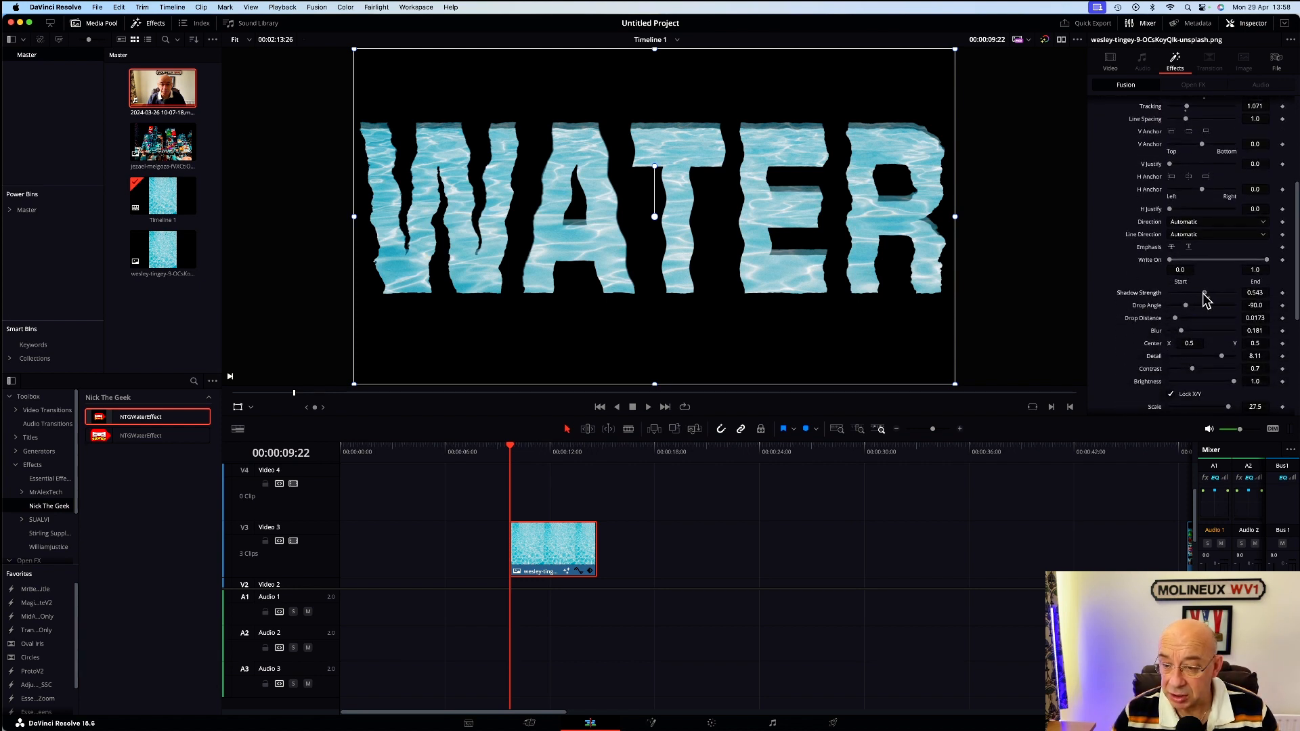
{"action": "left_click_drag", "start_coordinate": [1202, 294], "coordinate": [1196, 314]}
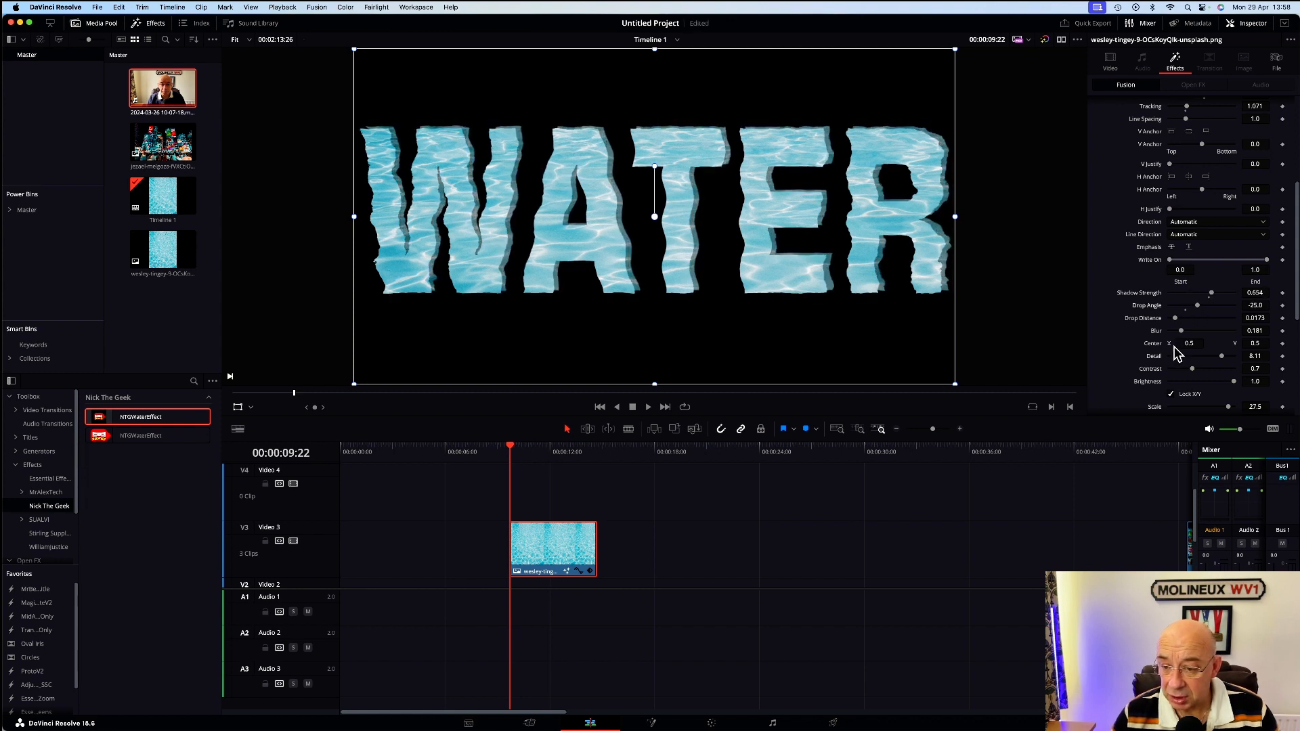
Step: Set the water effect's Contrast to 1.76 and its Brightness to 0.32
{"action": "scroll", "coordinate": [1181, 348], "scroll_direction": "down", "scroll_amount": 5}
{"action": "left_click_drag", "start_coordinate": [1234, 267], "coordinate": [1207, 254]}
Step: Turn on Motion Blur for the water effect, then shrink the WATER text and tilt it clockwise
{"action": "scroll", "coordinate": [1176, 314], "scroll_direction": "down", "scroll_amount": 3}
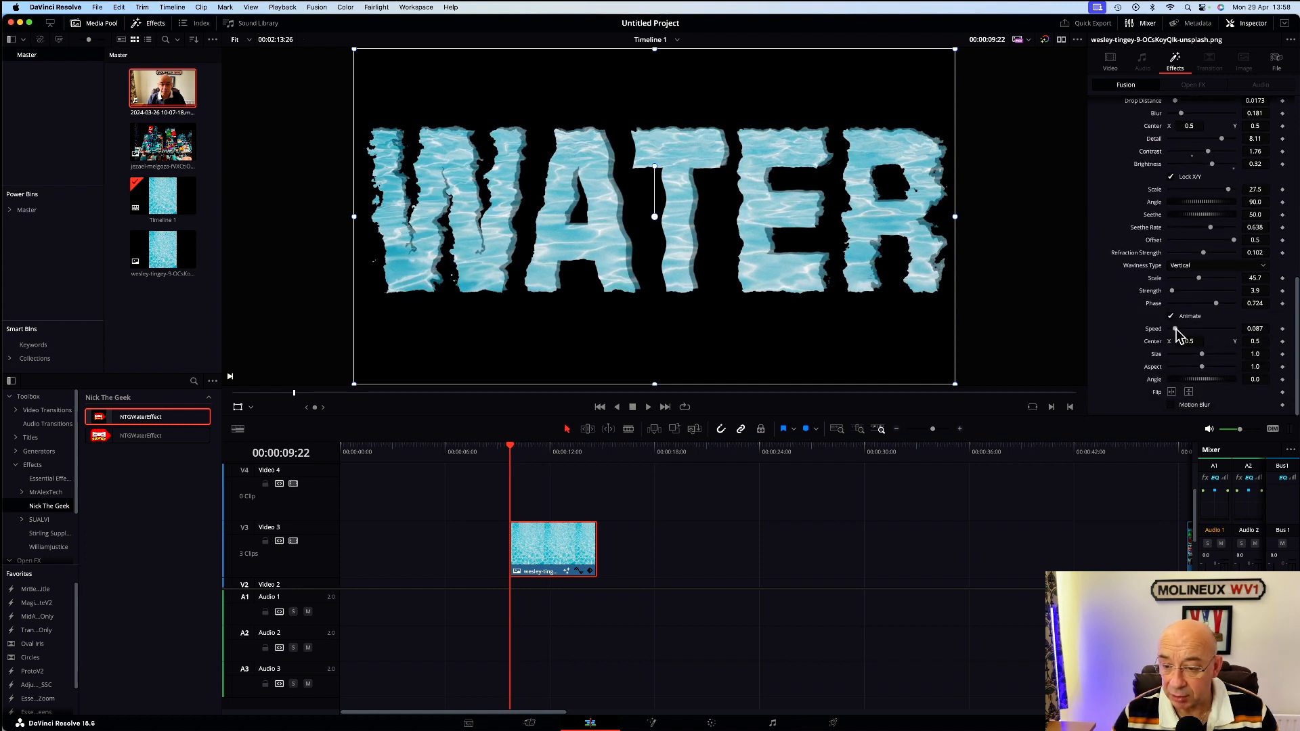
{"action": "left_click", "coordinate": [1172, 405]}
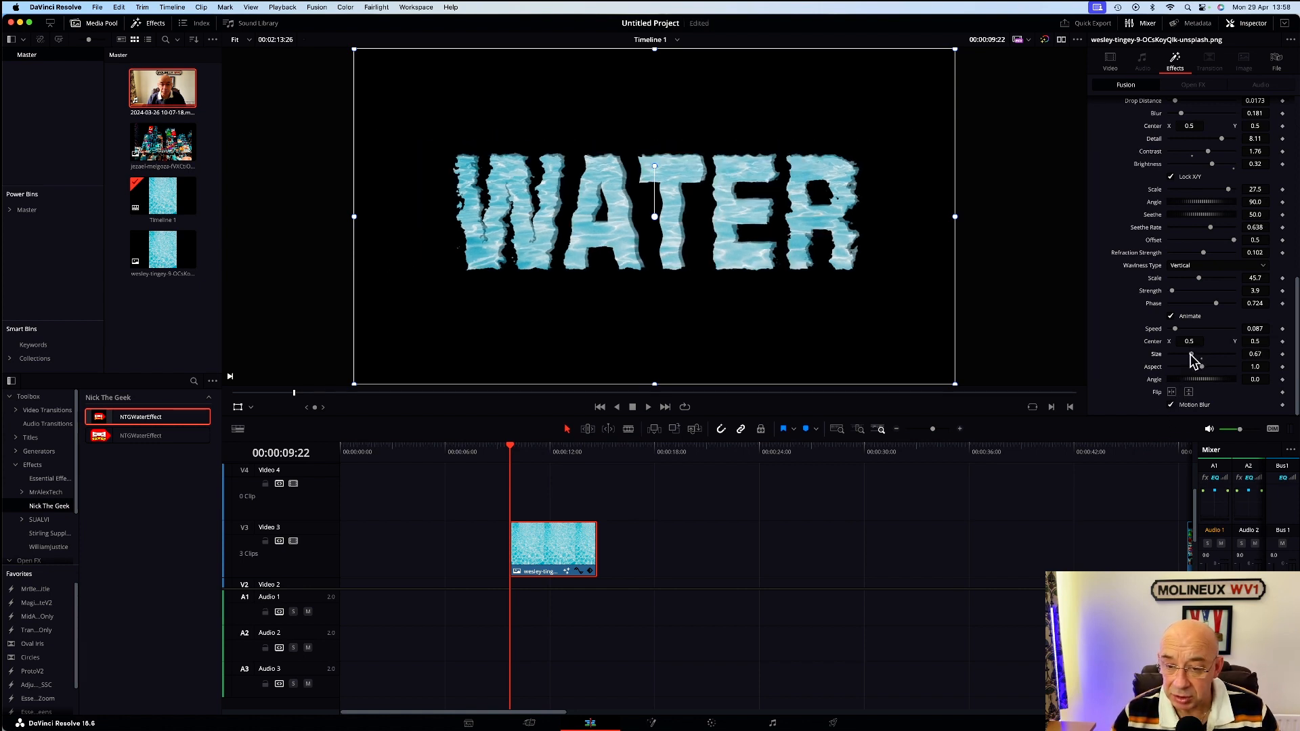
{"action": "left_click_drag", "start_coordinate": [1200, 354], "coordinate": [1185, 386]}
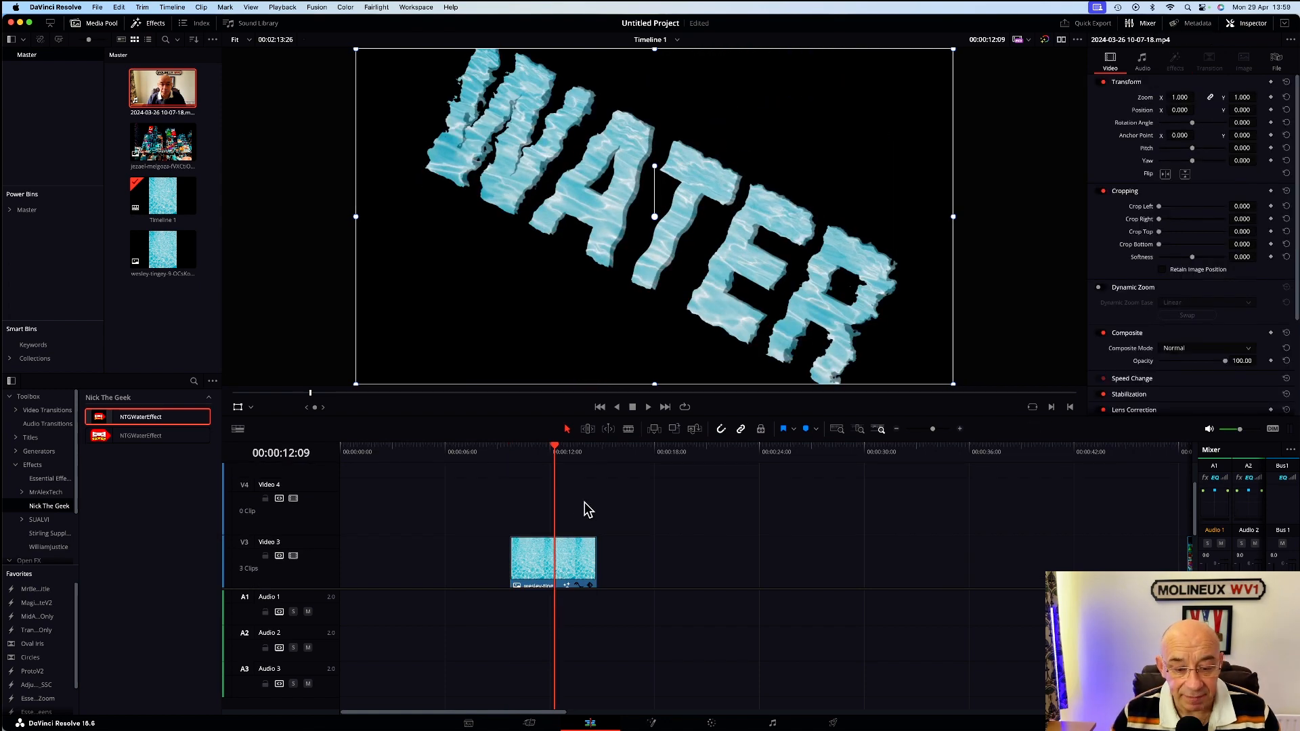
Step: Apply NTGWaterEffect to the jezael-melgoza image clip on Video 3 and preview it with the on-screen transform controls hidden
{"action": "scroll", "coordinate": [586, 511], "scroll_direction": "right", "scroll_amount": 10}
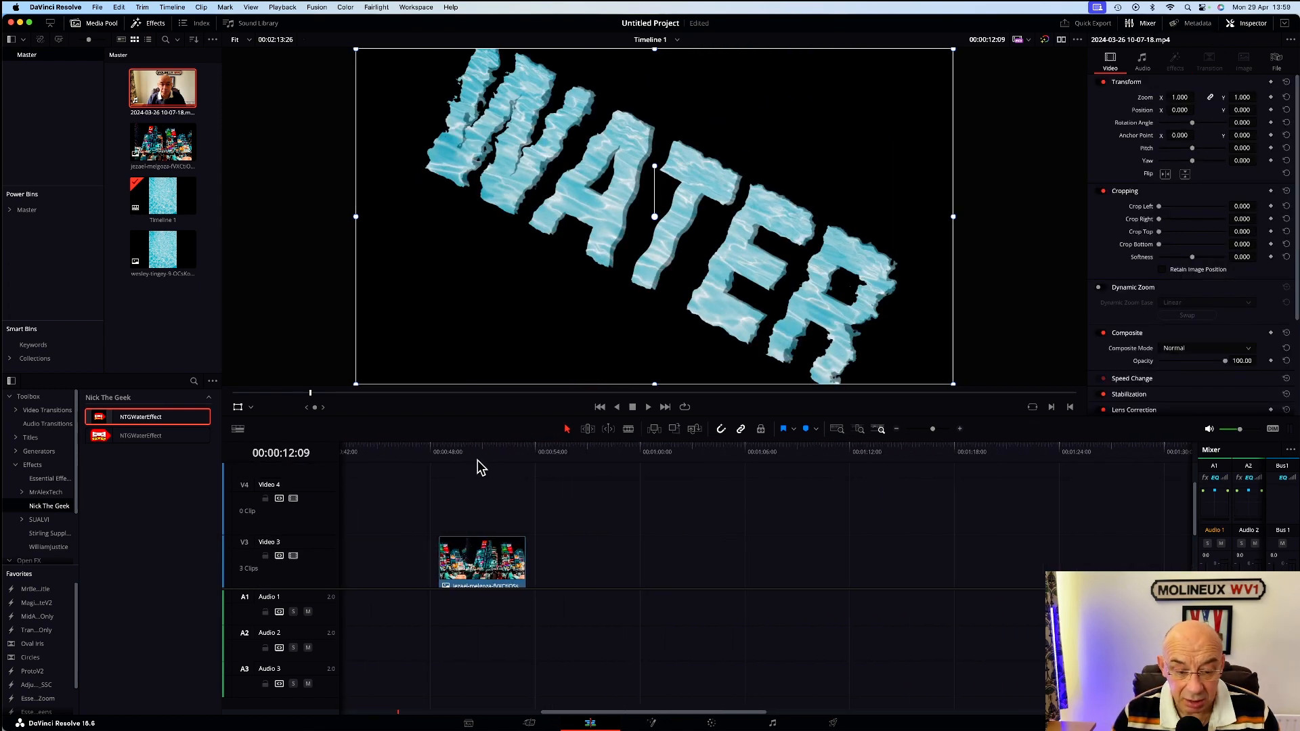
{"action": "left_click", "coordinate": [470, 451]}
{"action": "left_click", "coordinate": [479, 561]}
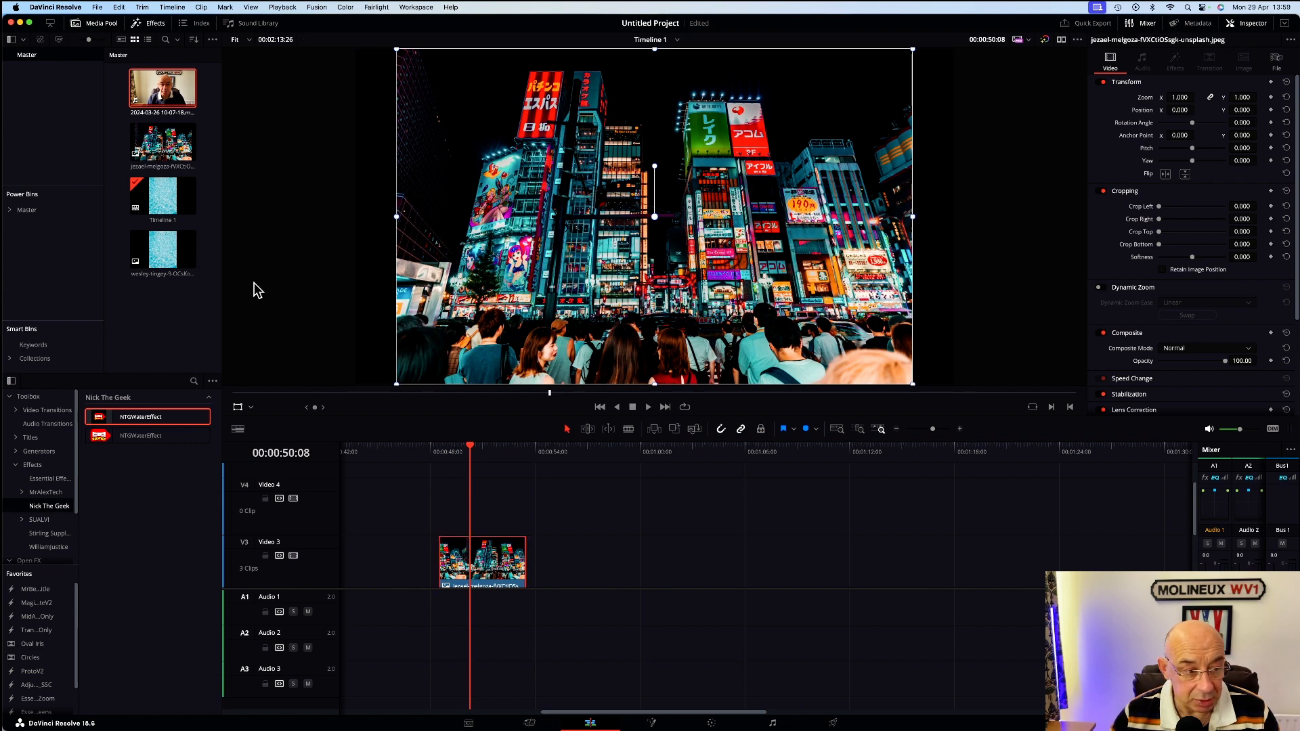
{"action": "left_click_drag", "start_coordinate": [142, 423], "coordinate": [509, 551]}
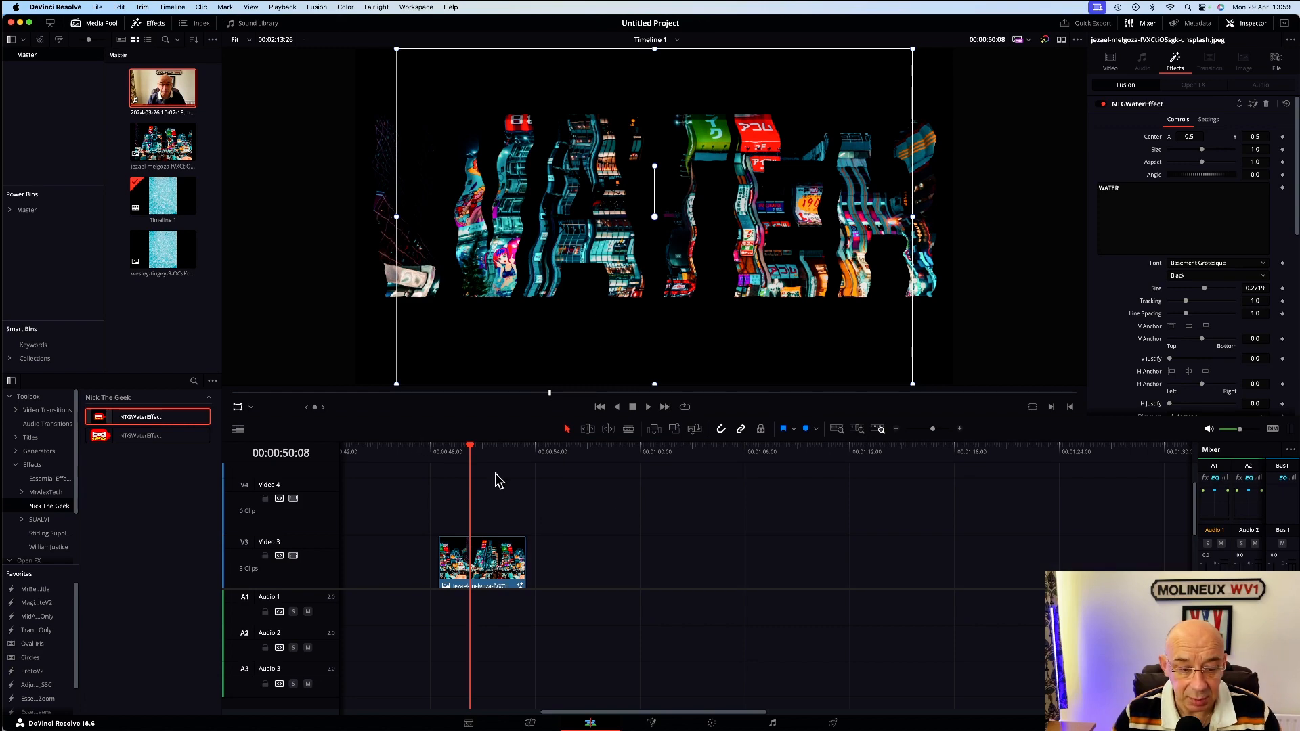
{"action": "left_click", "coordinate": [241, 407]}
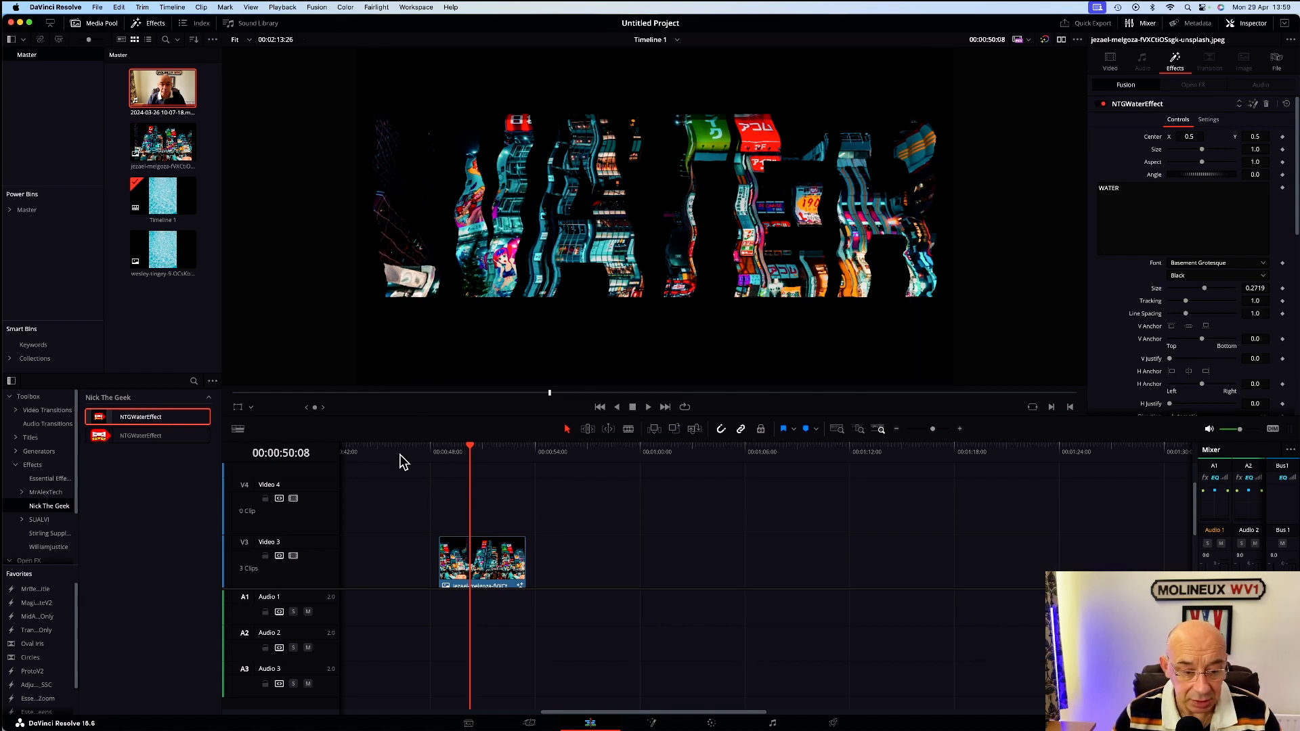
{"action": "key", "text": "space"}
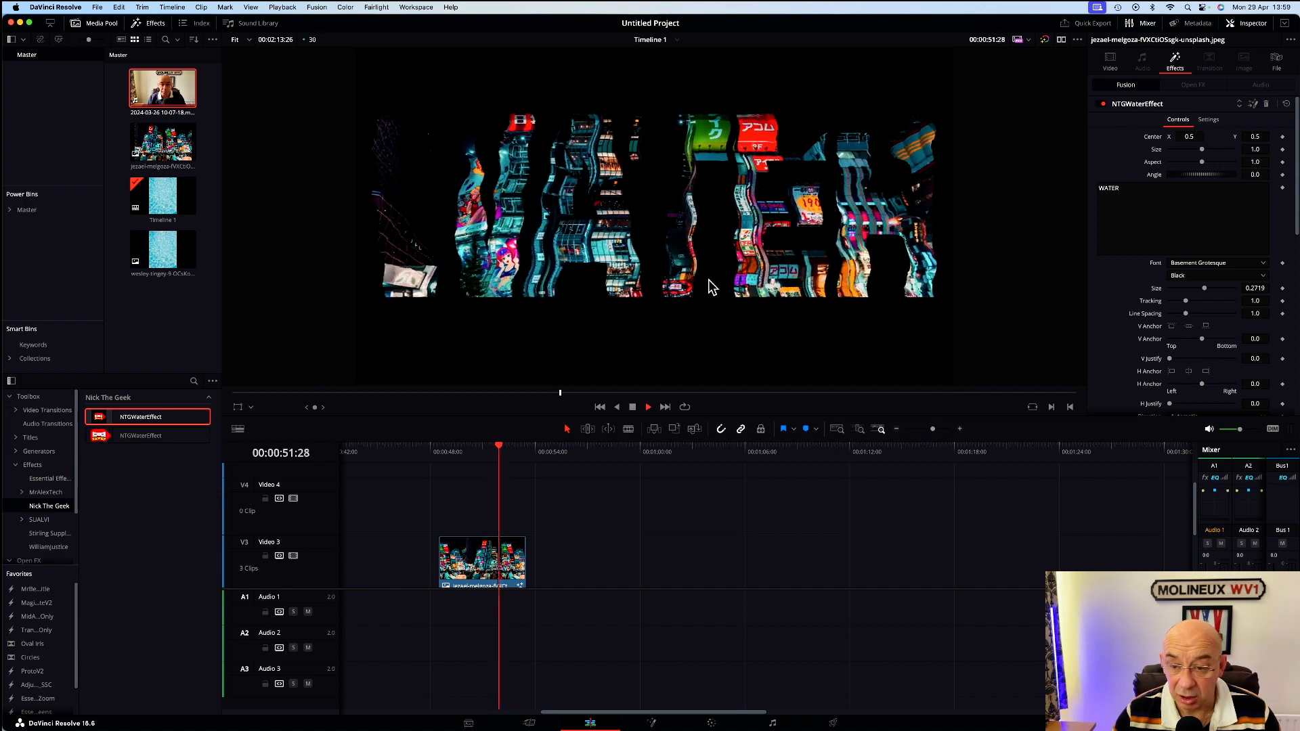
{"action": "key", "text": "space"}
Step: Change the effect's text on the city image clip to DAVINCI and set its font size to 0.1693
{"action": "left_click_drag", "start_coordinate": [1128, 186], "coordinate": [1102, 187]}
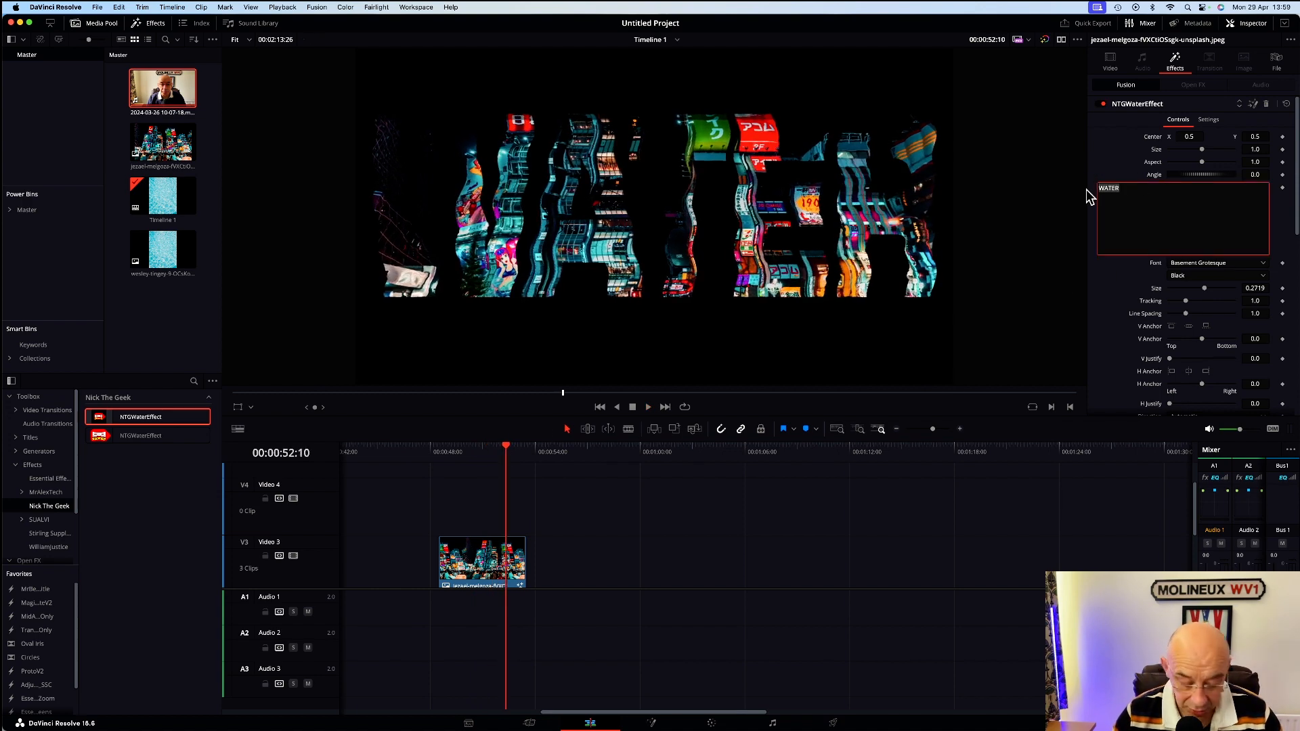
{"action": "type", "text": "DAV"}
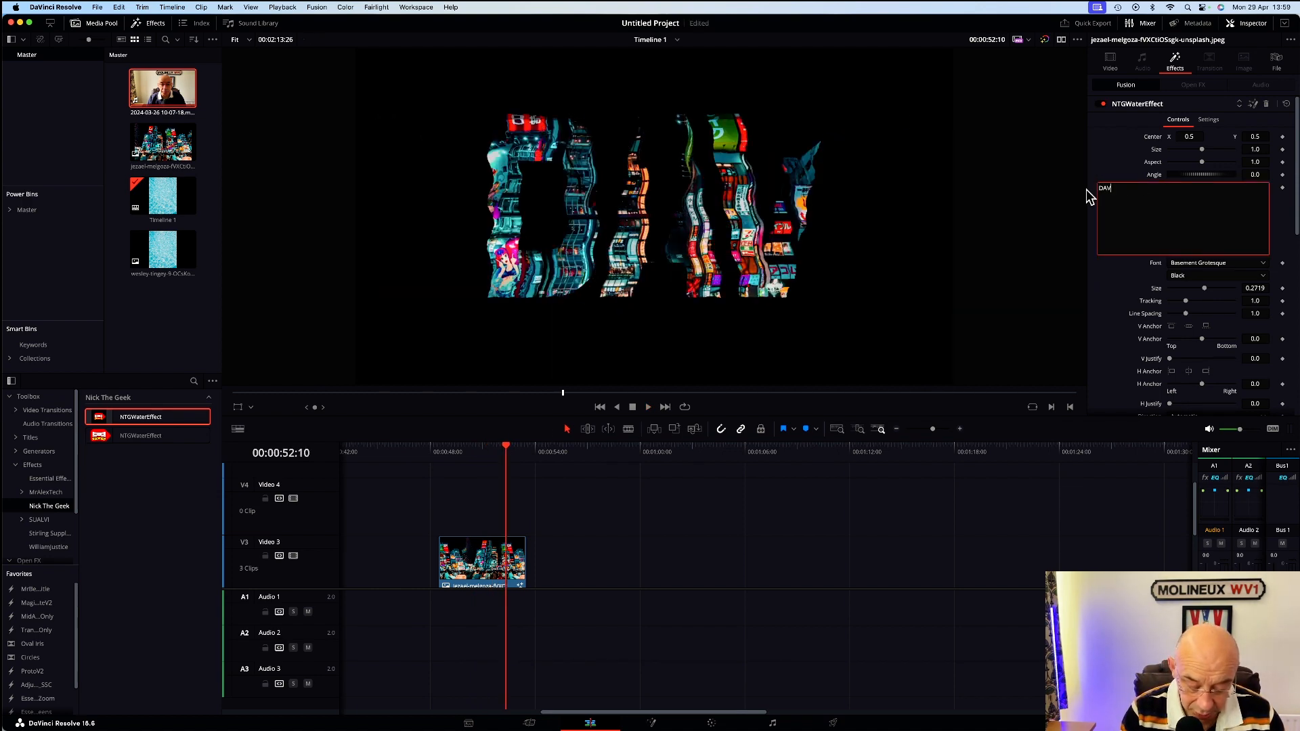
{"action": "type", "text": "INCI"}
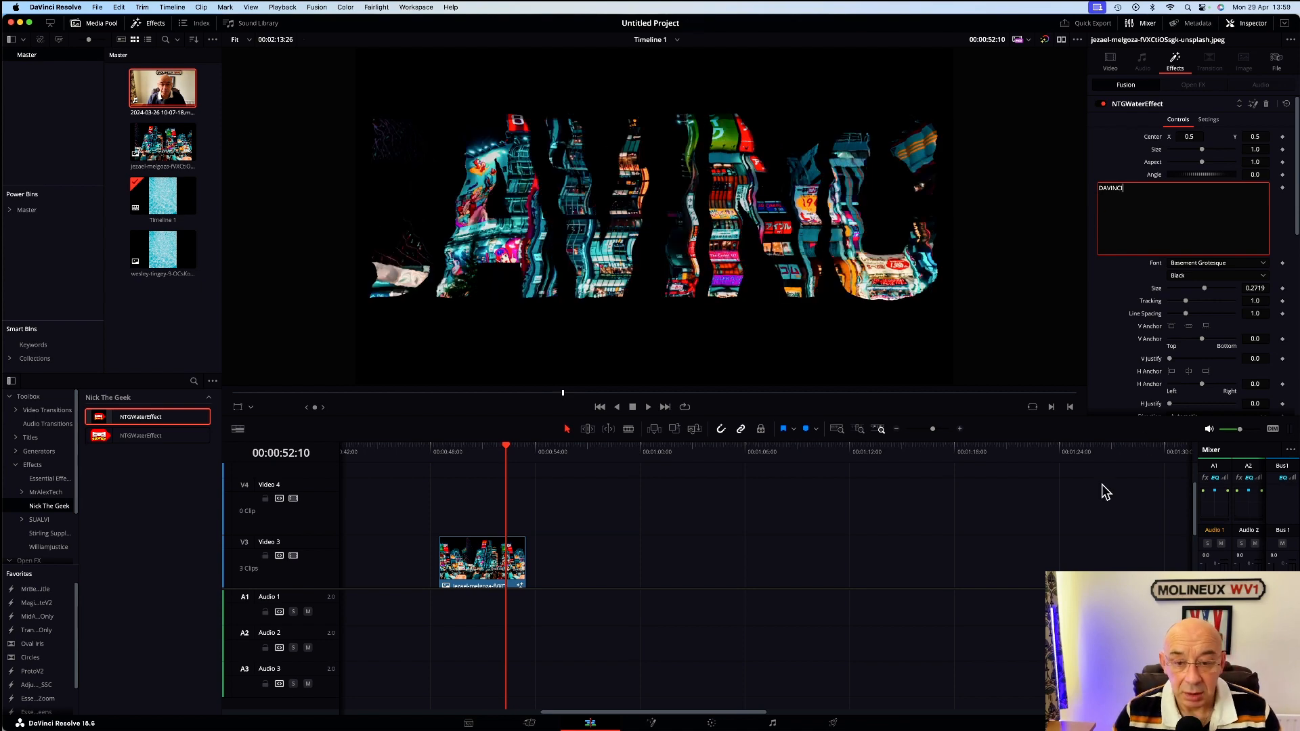
{"action": "left_click_drag", "start_coordinate": [1204, 285], "coordinate": [1193, 293]}
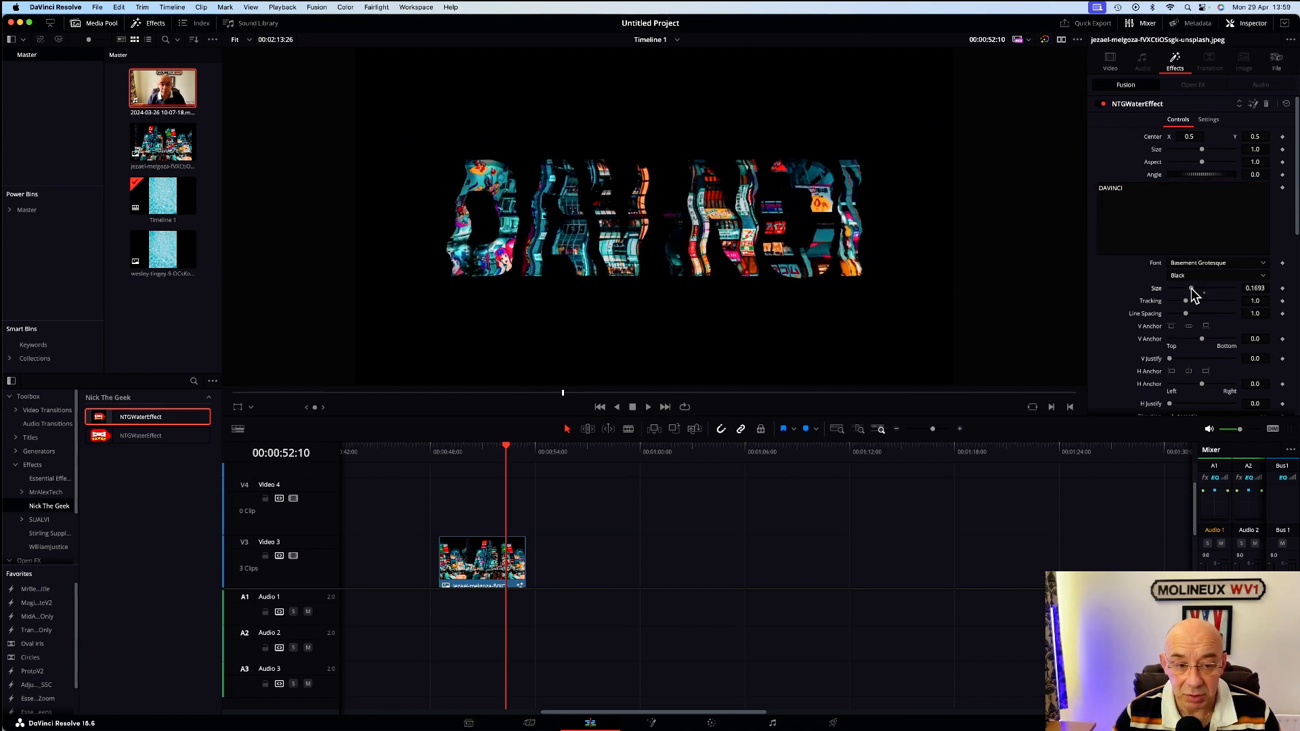
Step: Apply NTGWaterEffect to the 2024-03-26 video clip on Video 3 and play the clip back
{"action": "scroll", "coordinate": [873, 600], "scroll_direction": "right", "scroll_amount": 10}
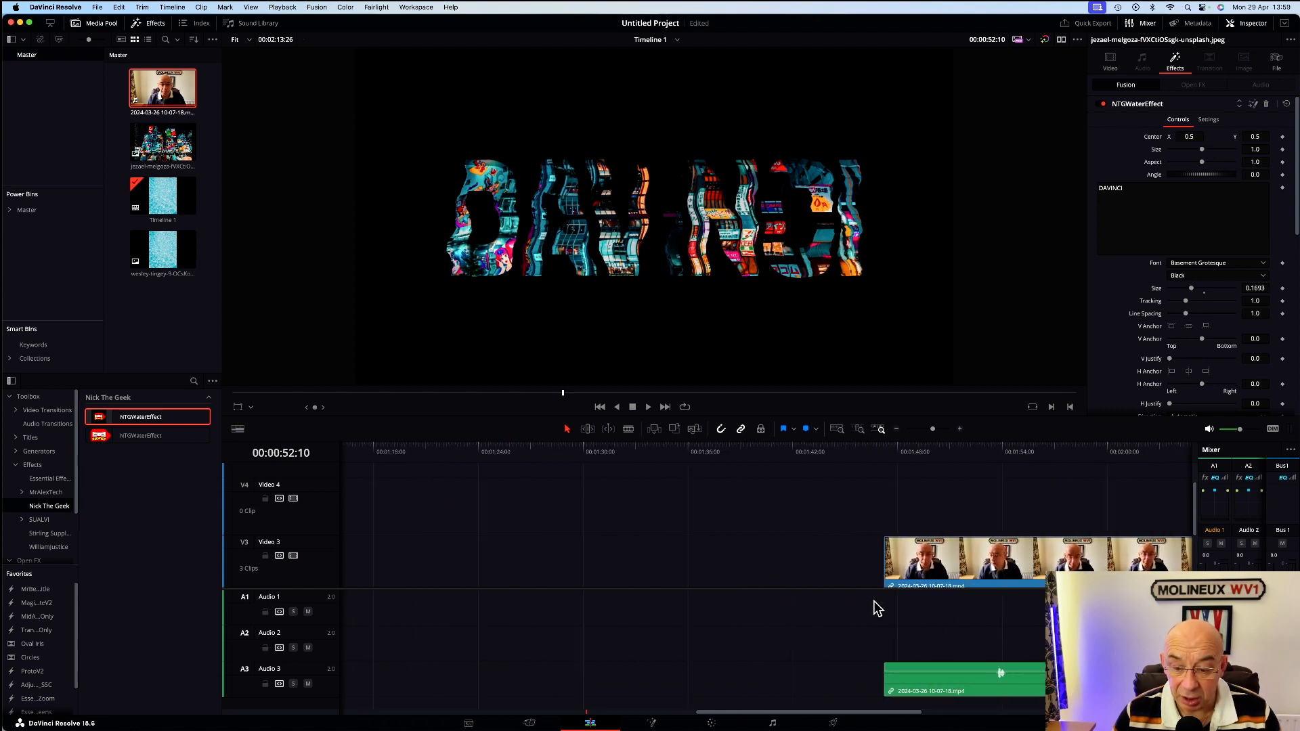
{"action": "left_click_drag", "start_coordinate": [132, 425], "coordinate": [1009, 565]}
{"action": "left_click", "coordinate": [994, 450]}
{"action": "scroll", "coordinate": [975, 489], "scroll_direction": "right", "scroll_amount": 3}
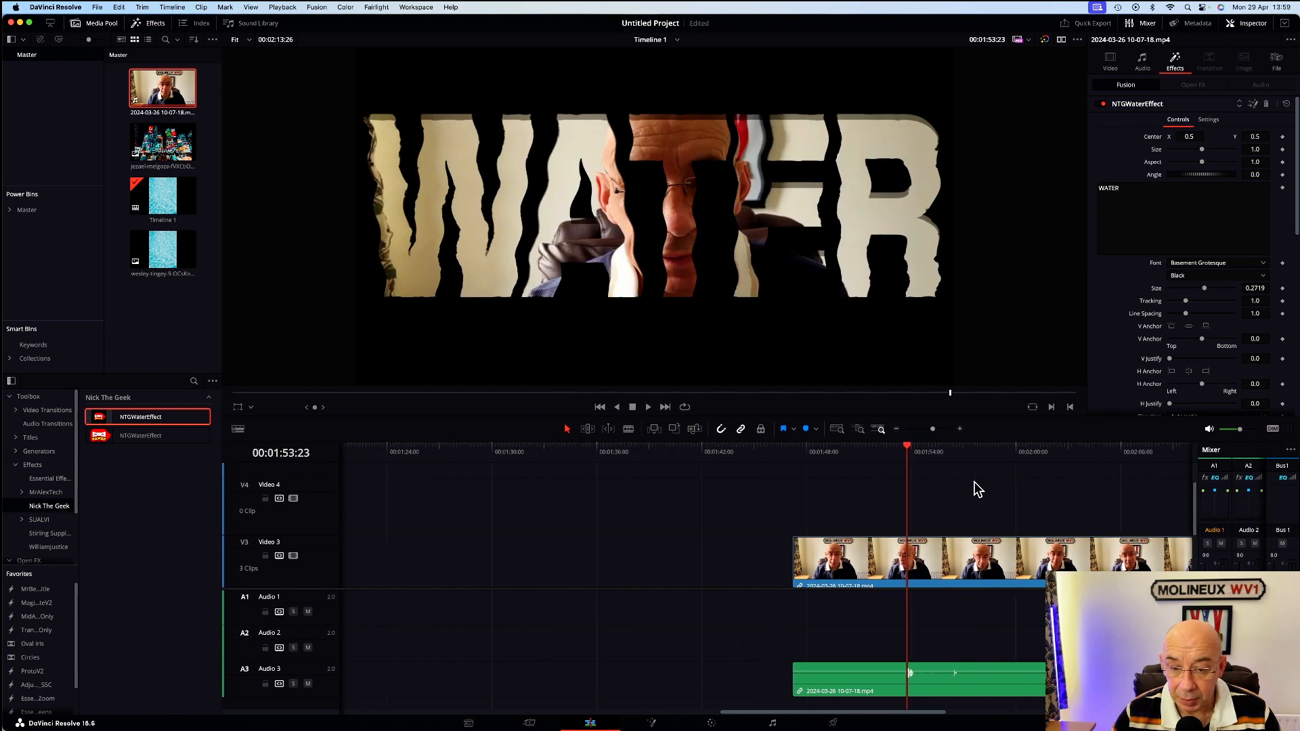
{"action": "key", "text": "space"}
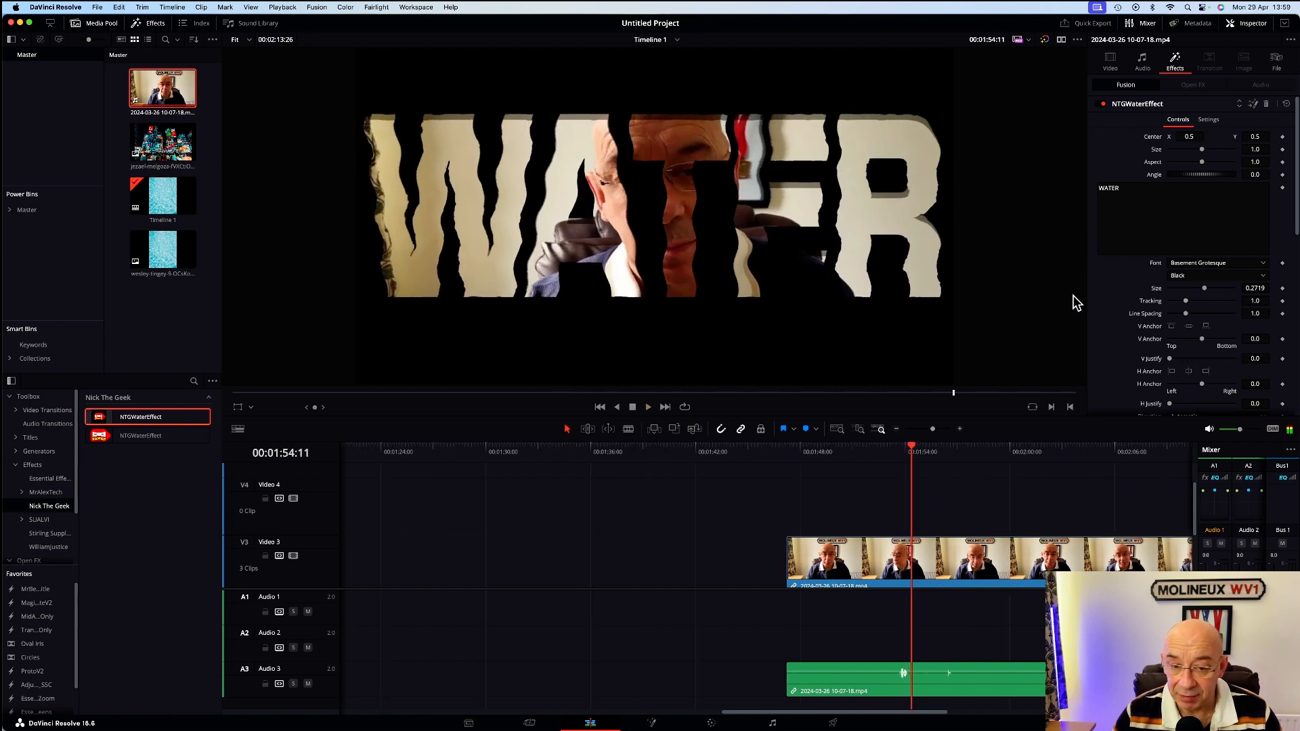